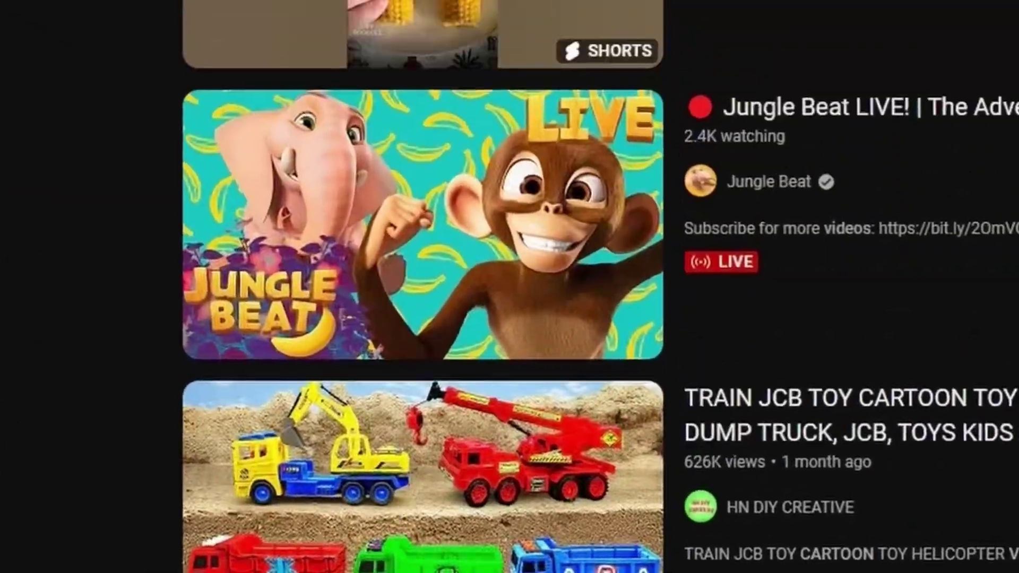
{"action": "scroll", "coordinate": [975, 215], "scroll_direction": "down", "scroll_amount": 5}
{"action": "scroll", "coordinate": [974, 215], "scroll_direction": "down", "scroll_amount": 2}
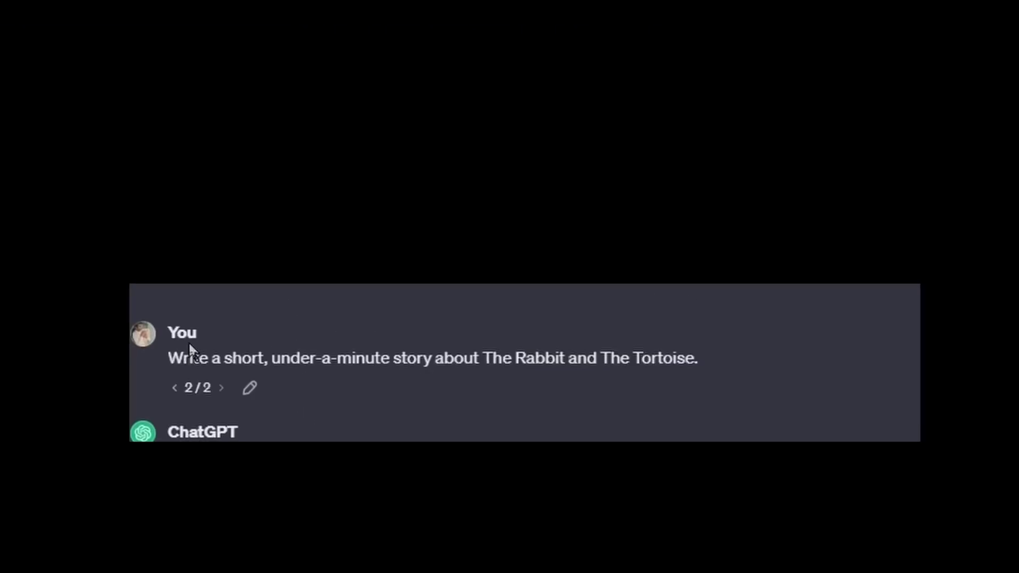
{"action": "left_click_drag", "start_coordinate": [168, 358], "coordinate": [605, 334]}
{"action": "left_click_drag", "start_coordinate": [614, 297], "coordinate": [738, 301]}
{"action": "left_click", "coordinate": [737, 303]}
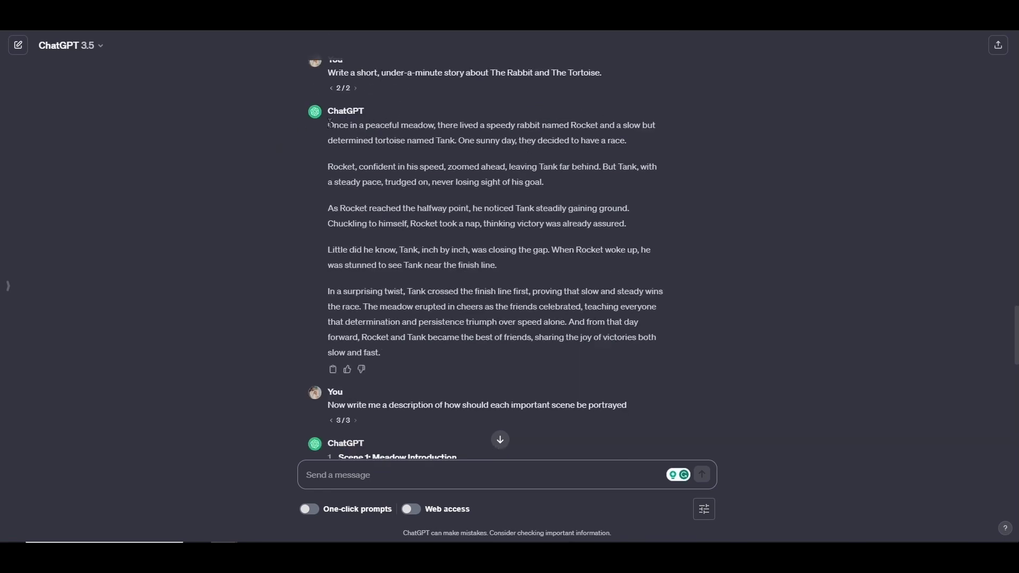
- Copy the complete story about Rocket the rabbit and Tank the tortoise from the ChatGPT reply
{"action": "left_click_drag", "start_coordinate": [366, 196], "coordinate": [381, 352]}
{"action": "left_click", "coordinate": [329, 139]}
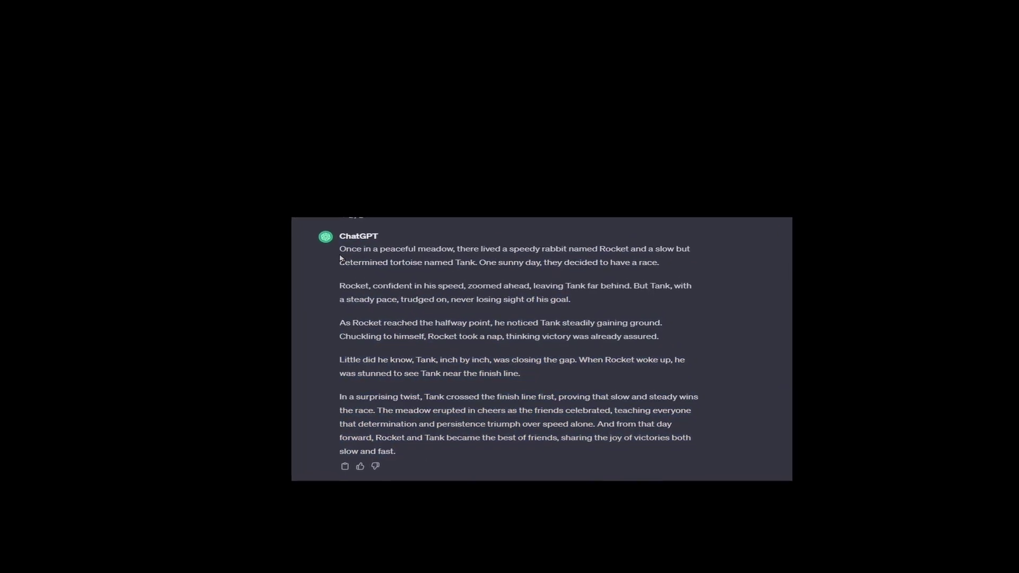
{"action": "left_click_drag", "start_coordinate": [339, 254], "coordinate": [382, 459]}
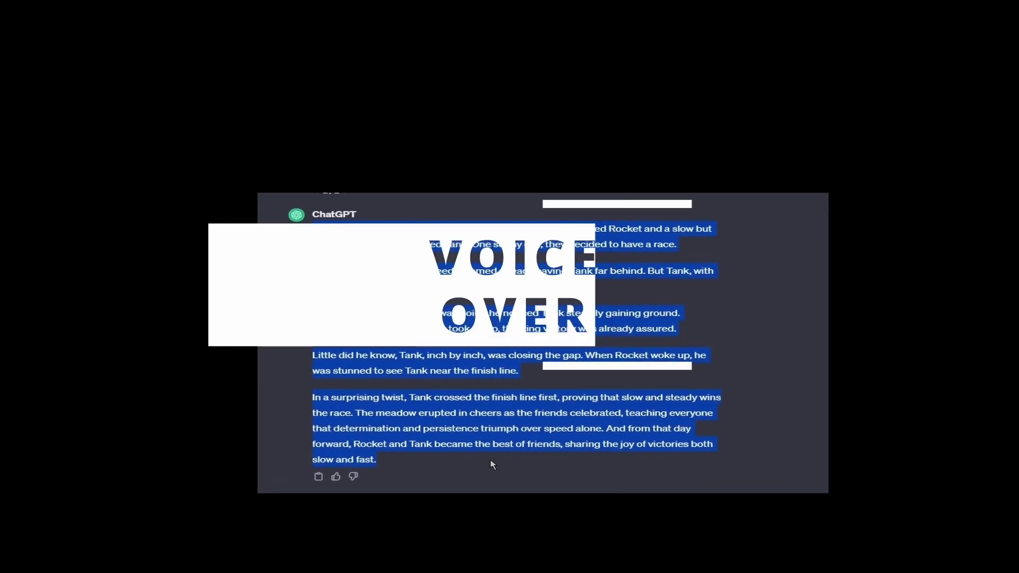
{"action": "right_click", "coordinate": [424, 356]}
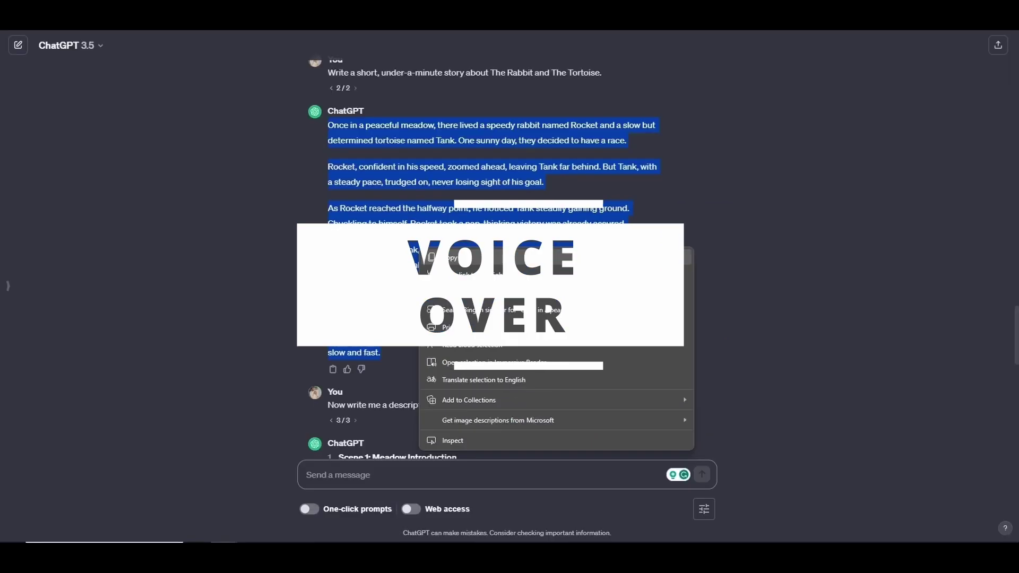
{"action": "key", "text": "Escape"}
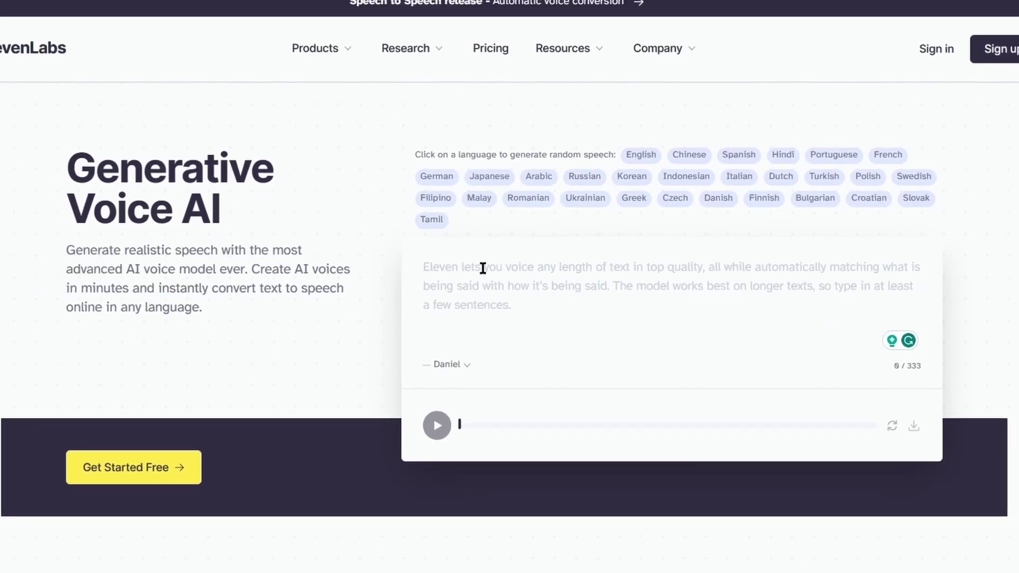
- Switch to the ElevenLabs home page, try pasting the story into the demo text box, and clear it again
{"action": "key", "text": "ctrl+v"}
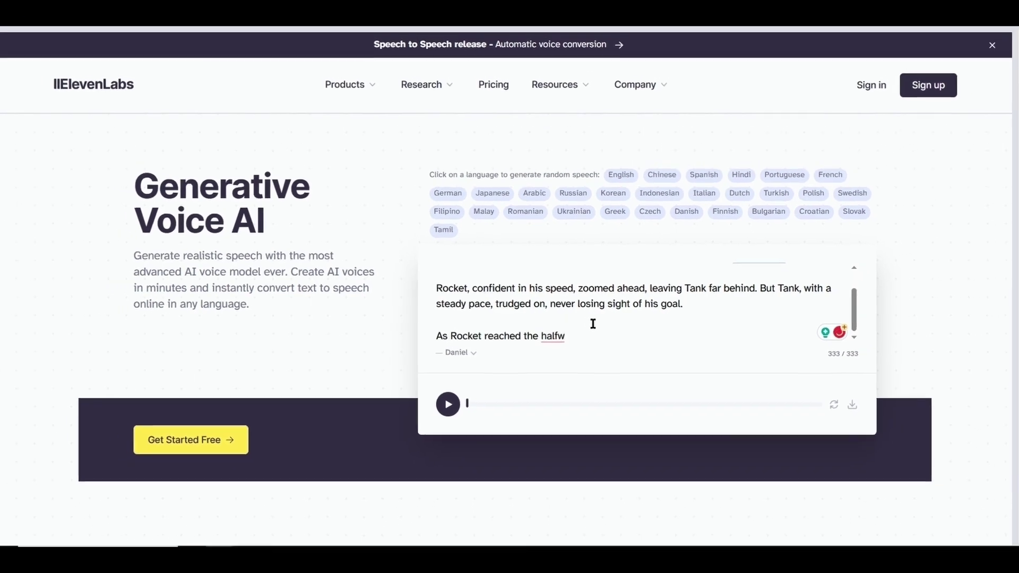
{"action": "key", "text": "ctrl+a"}
{"action": "key", "text": "BackSpace"}
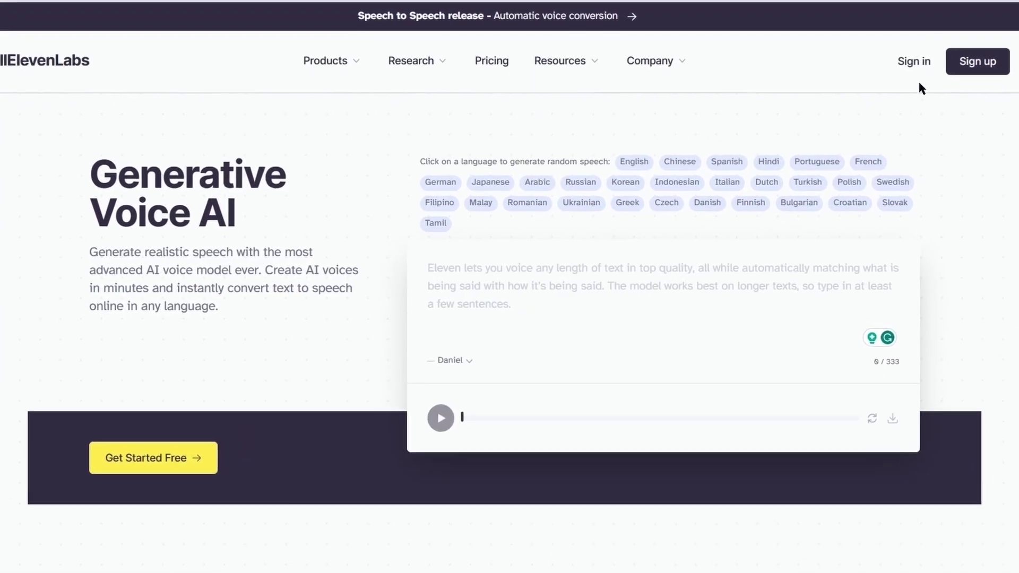
- Sign in to ElevenLabs and paste the rabbit and tortoise story as the Text to Speech text in Speech Synthesis
{"action": "left_click", "coordinate": [923, 55]}
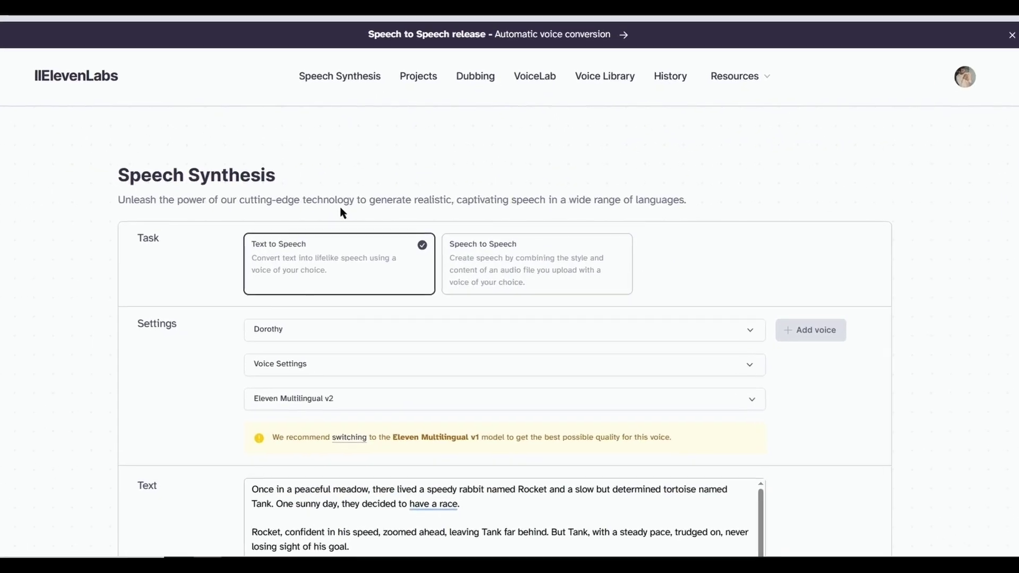
{"action": "scroll", "coordinate": [313, 339], "scroll_direction": "down", "scroll_amount": 5}
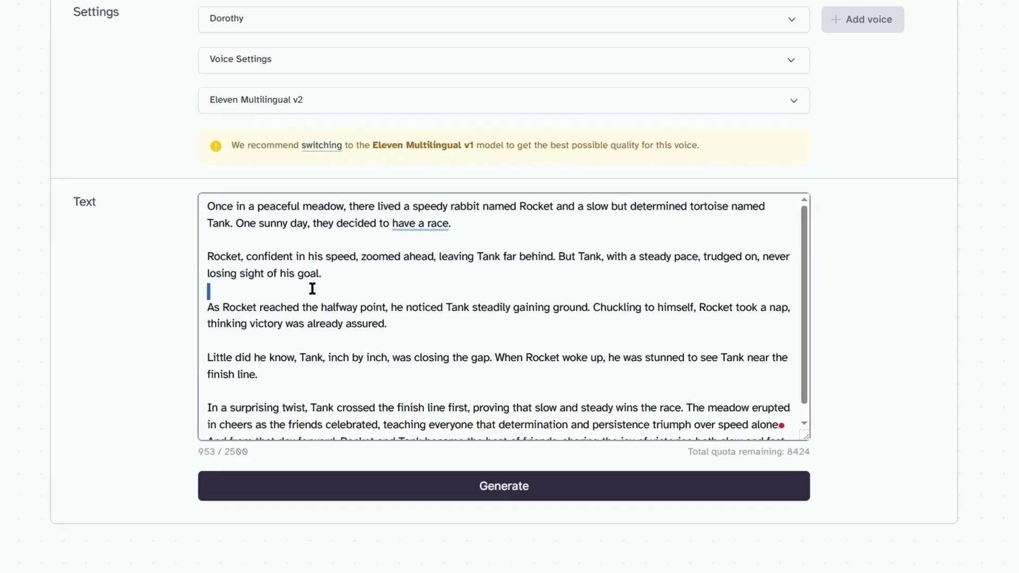
{"action": "key", "text": "ctrl+a"}
{"action": "key", "text": "ctrl+c"}
{"action": "key", "text": "BackSpace"}
{"action": "key", "text": "ctrl+v"}
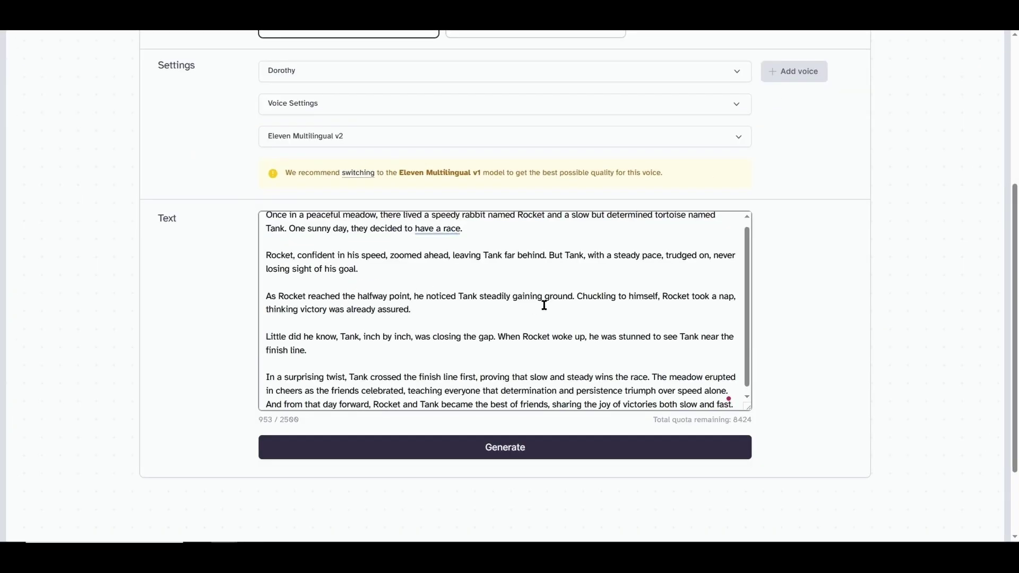
- Check the available voices, keep Dorothy with Eleven Multilingual v2, and generate the story's voiceover
{"action": "scroll", "coordinate": [552, 307], "scroll_direction": "up", "scroll_amount": 1}
{"action": "scroll", "coordinate": [552, 308], "scroll_direction": "up", "scroll_amount": 1}
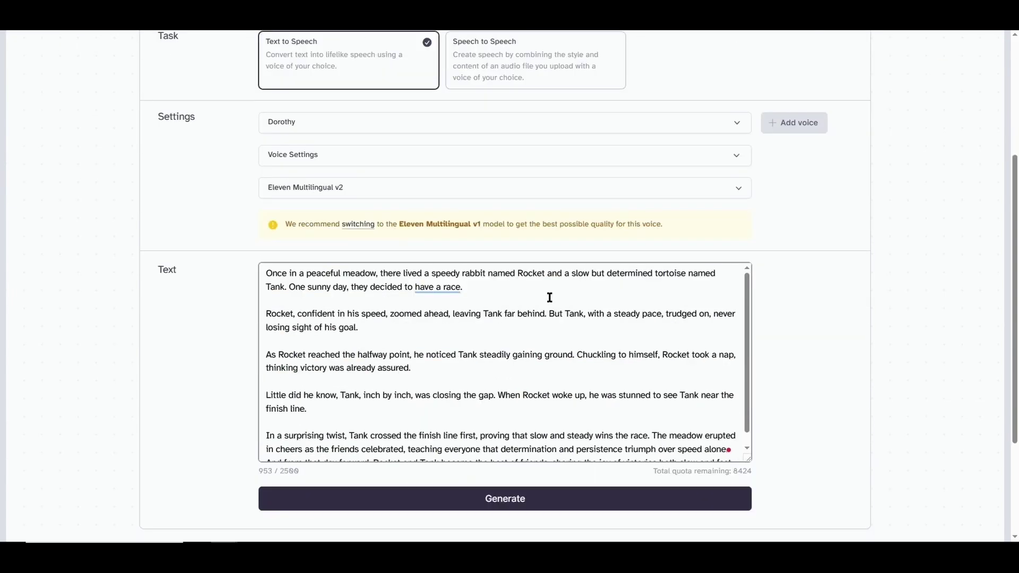
{"action": "scroll", "coordinate": [673, 301], "scroll_direction": "up", "scroll_amount": 4}
{"action": "scroll", "coordinate": [375, 339], "scroll_direction": "down", "scroll_amount": 1}
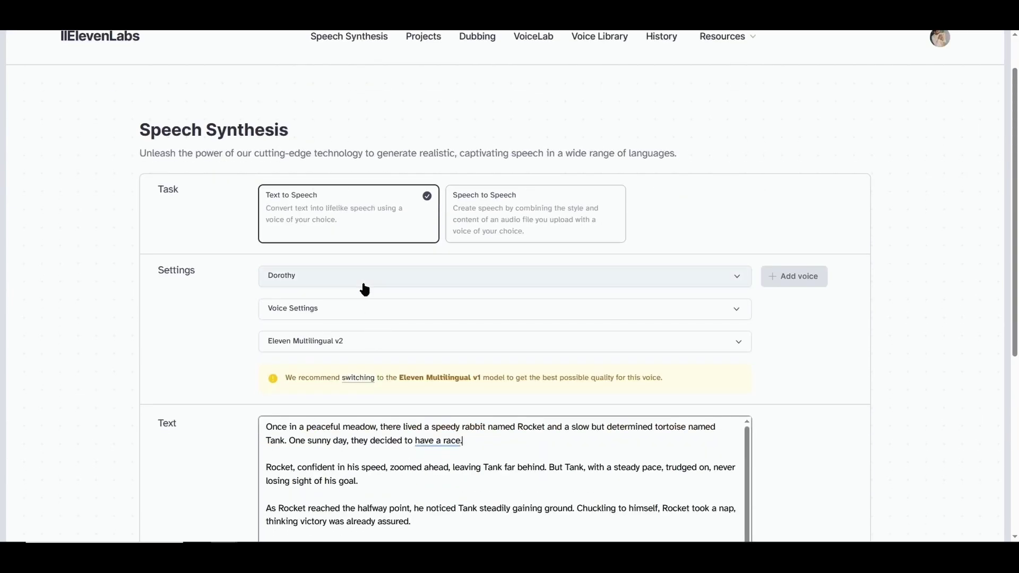
{"action": "left_click", "coordinate": [365, 288]}
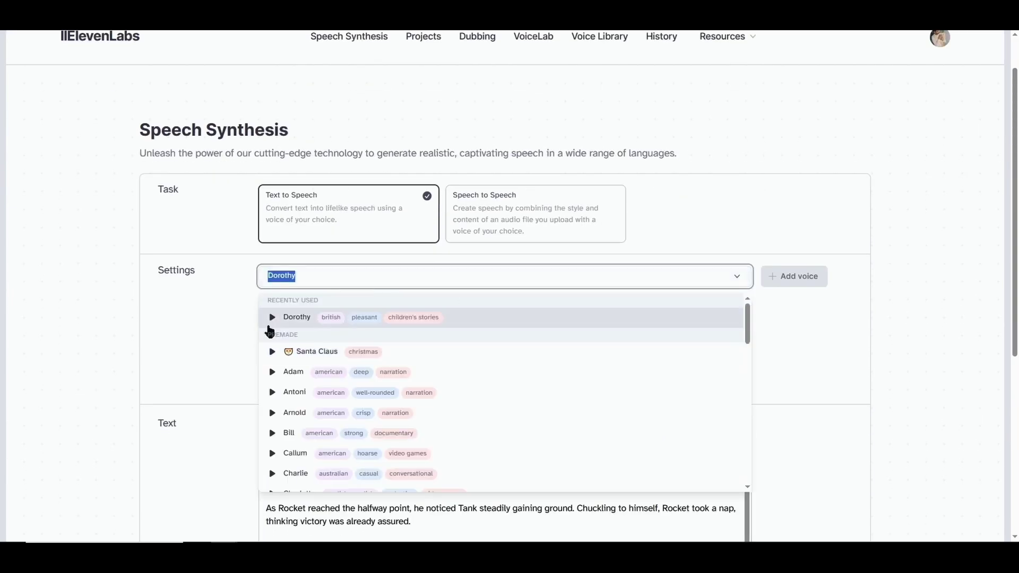
{"action": "left_click", "coordinate": [189, 323]}
{"action": "scroll", "coordinate": [630, 414], "scroll_direction": "down", "scroll_amount": 5}
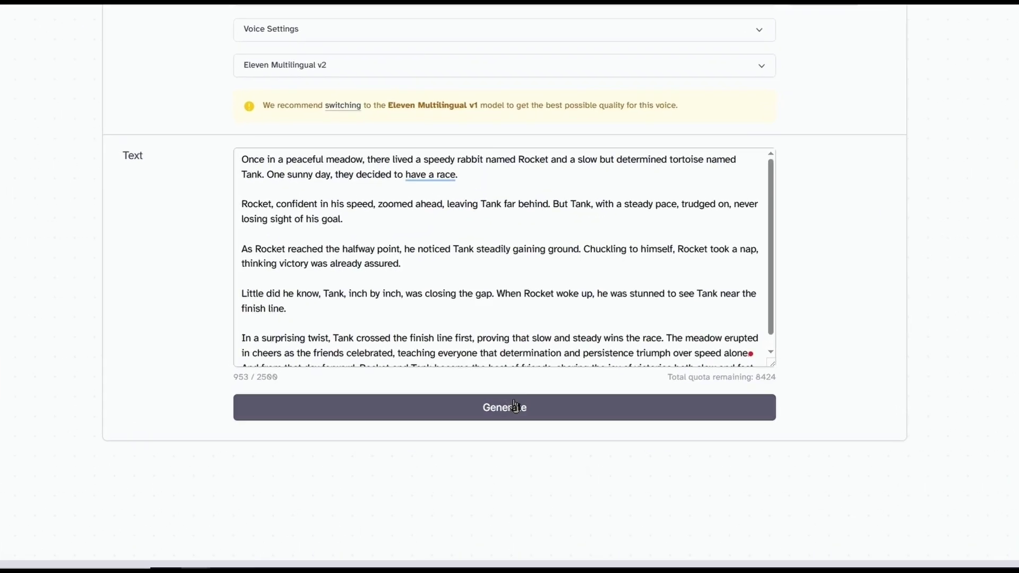
{"action": "left_click", "coordinate": [514, 414]}
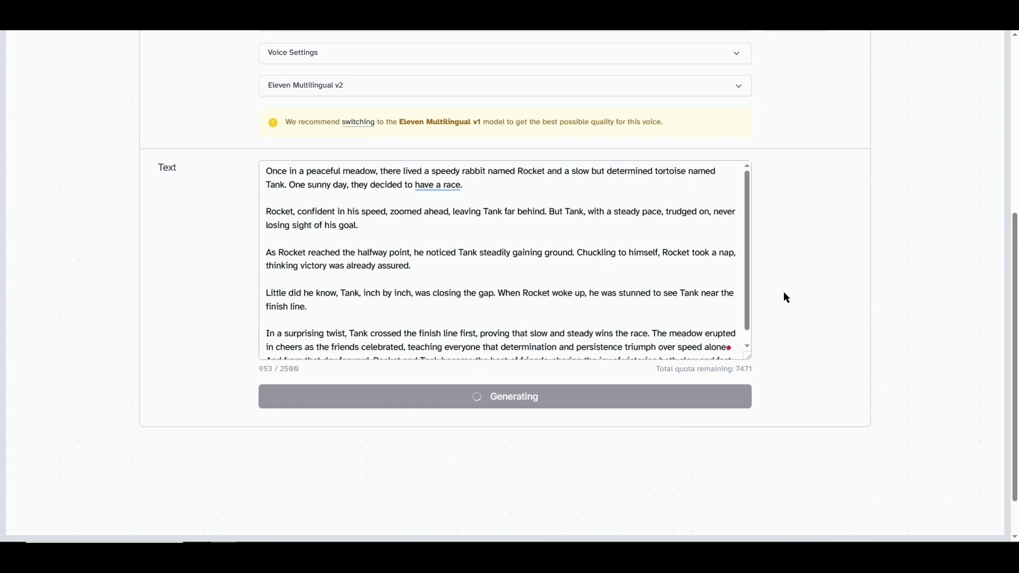
{"action": "scroll", "coordinate": [792, 298], "scroll_direction": "down", "scroll_amount": 1}
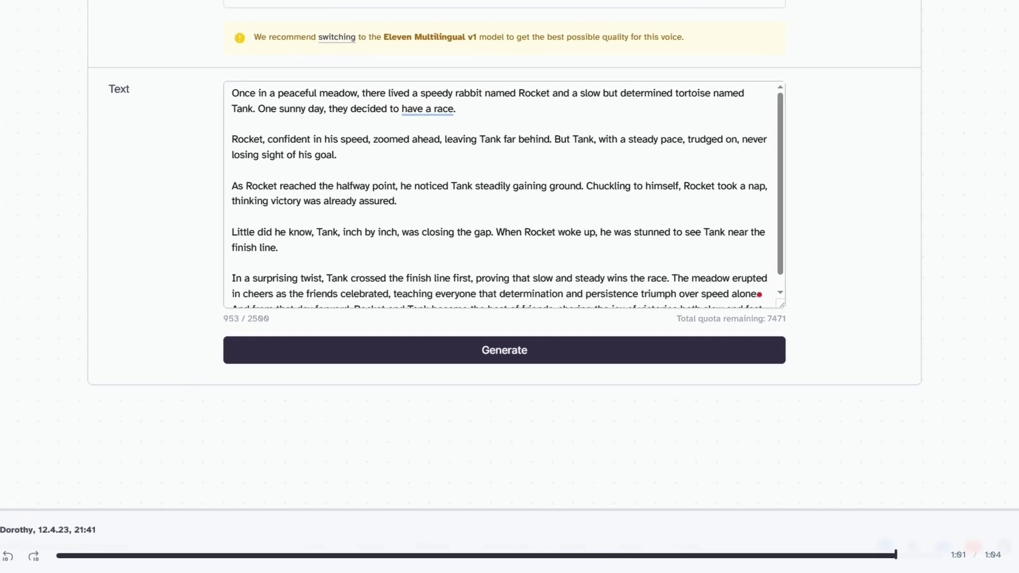
{"action": "scroll", "coordinate": [916, 403], "scroll_direction": "up", "scroll_amount": 5}
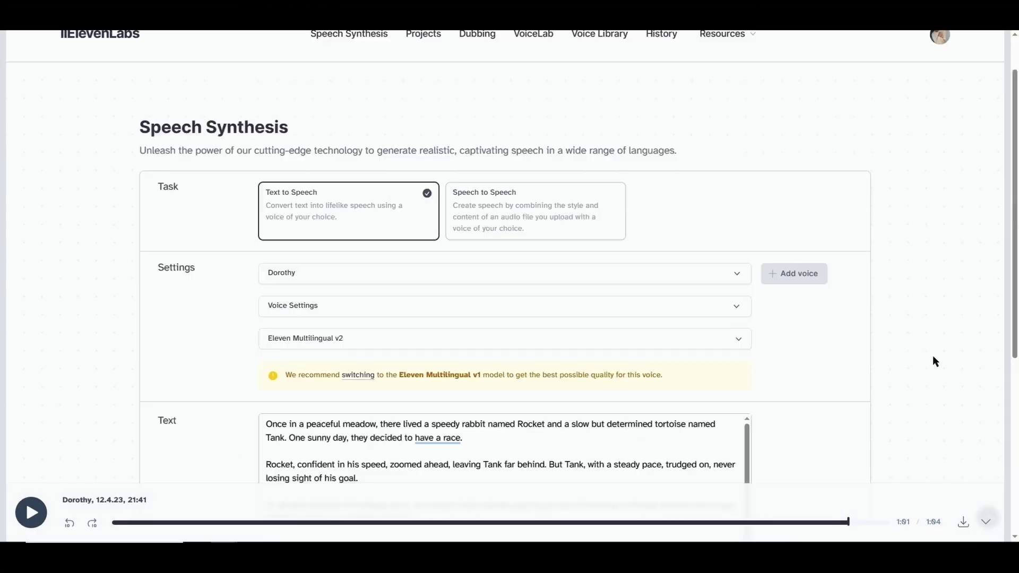
{"action": "scroll", "coordinate": [416, 393], "scroll_direction": "down", "scroll_amount": 4}
{"action": "scroll", "coordinate": [550, 392], "scroll_direction": "up", "scroll_amount": 5}
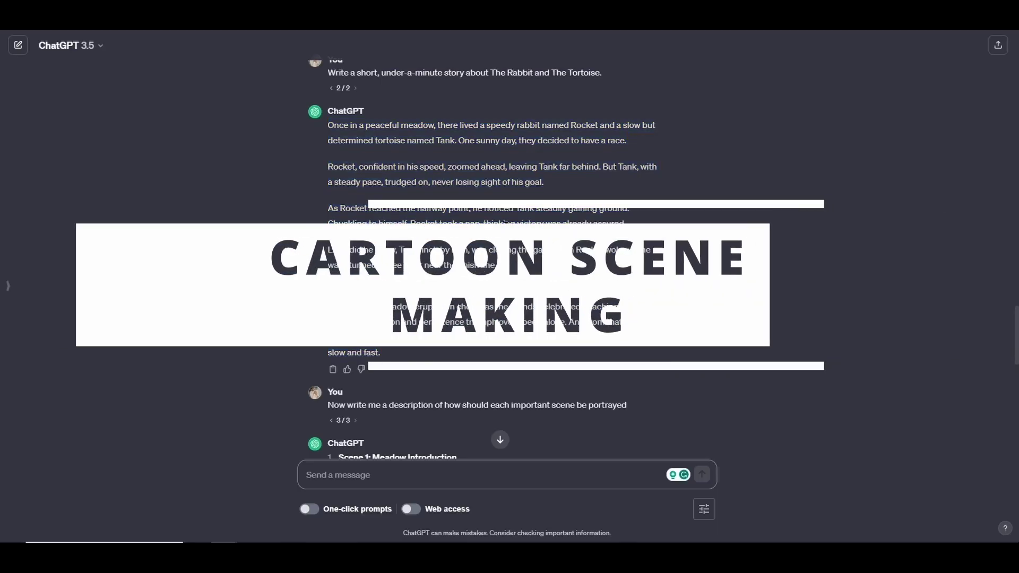
- Switch to ChatGPT and review the prompt asking how each important scene should be portrayed, along with the scene descriptions in its reply
{"action": "scroll", "coordinate": [506, 223], "scroll_direction": "down", "scroll_amount": 3}
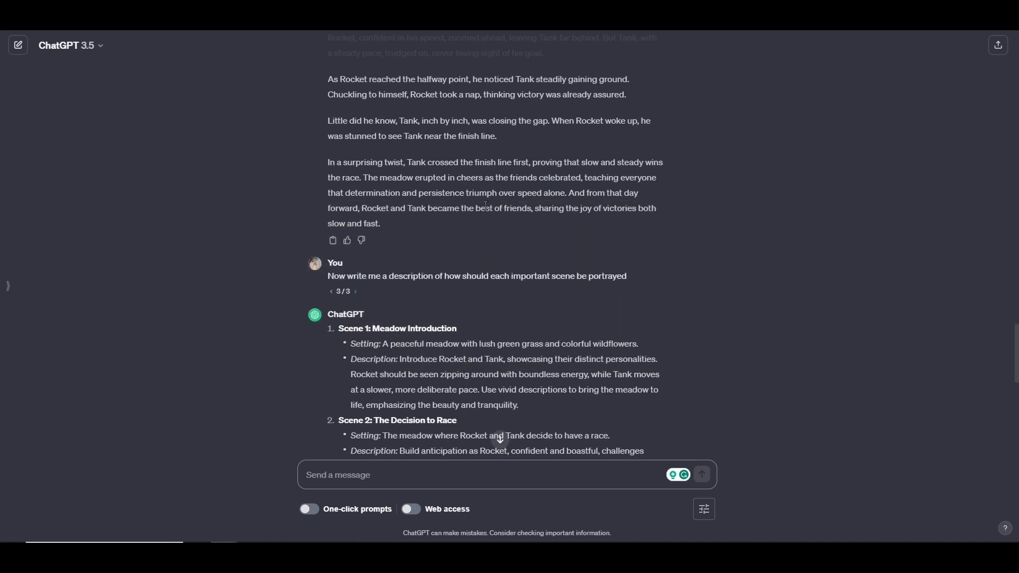
{"action": "scroll", "coordinate": [489, 265], "scroll_direction": "up", "scroll_amount": 5}
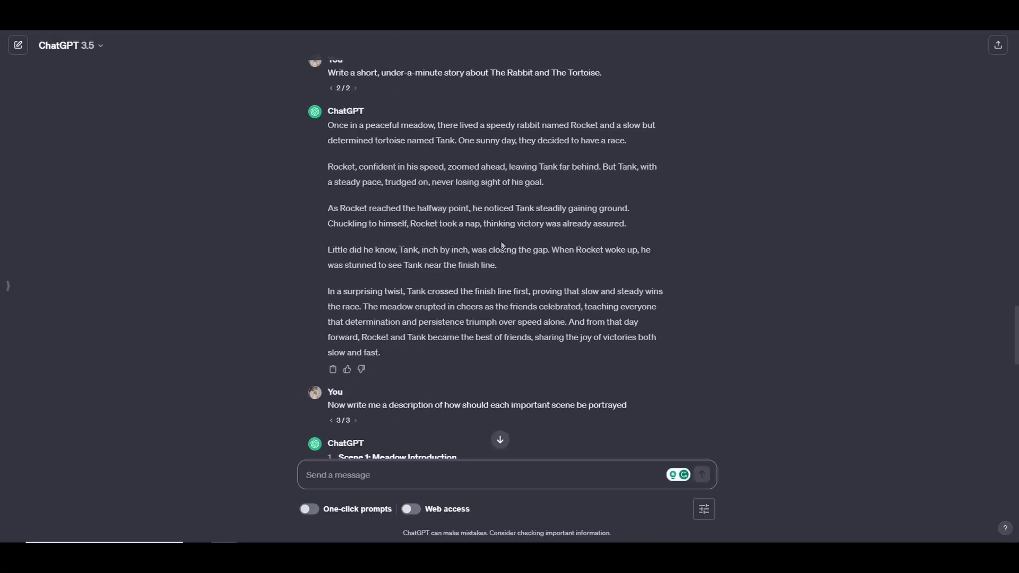
{"action": "scroll", "coordinate": [501, 240], "scroll_direction": "down", "scroll_amount": 5}
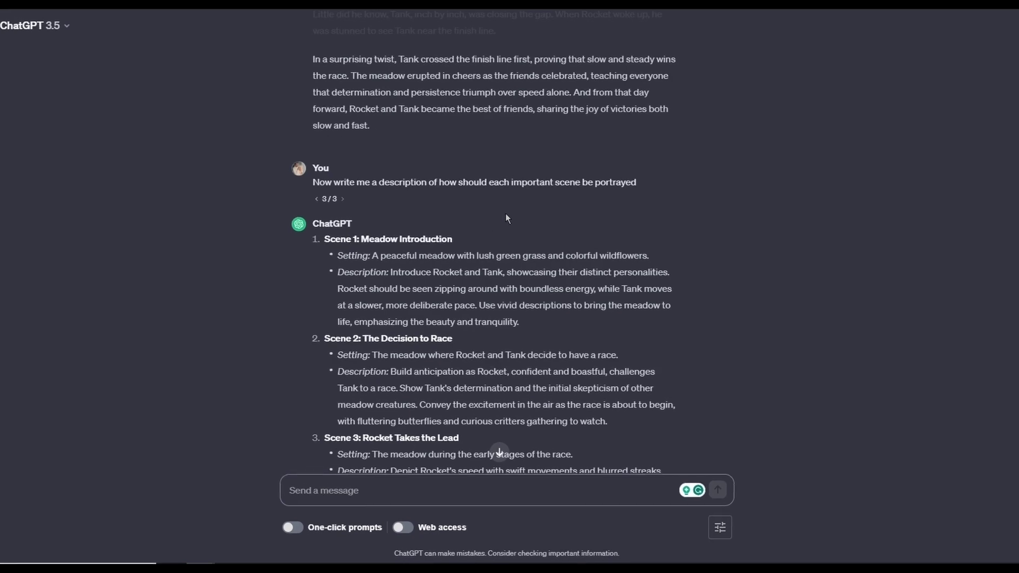
{"action": "left_click_drag", "start_coordinate": [301, 176], "coordinate": [365, 177]}
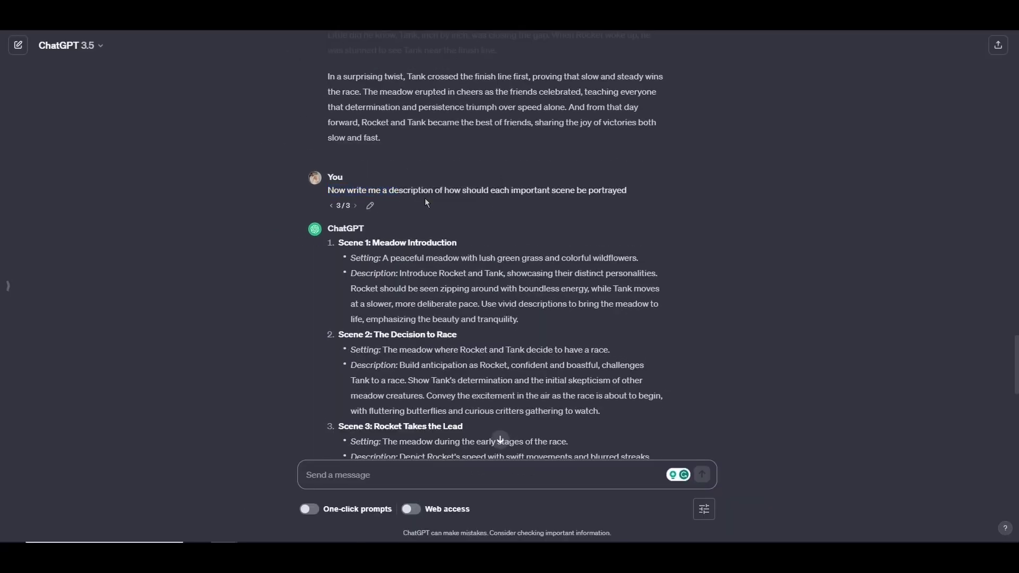
{"action": "scroll", "coordinate": [638, 205], "scroll_direction": "down", "scroll_amount": 5}
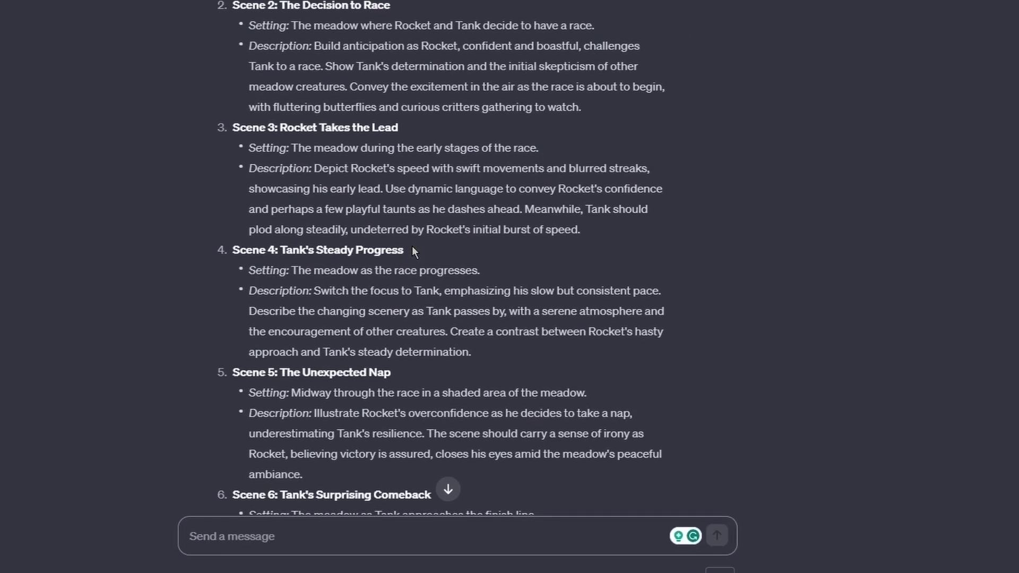
{"action": "scroll", "coordinate": [413, 186], "scroll_direction": "down", "scroll_amount": 2}
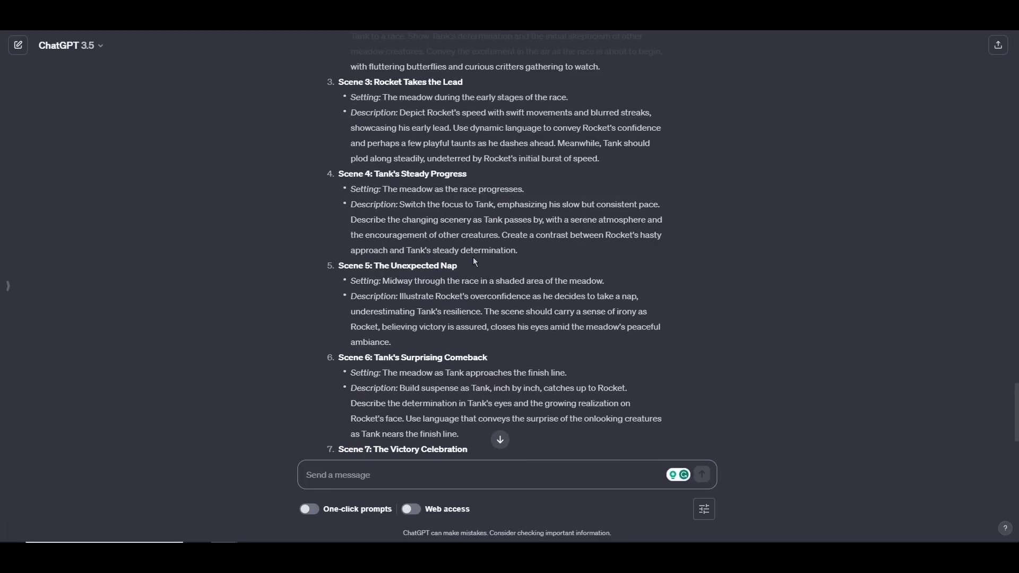
{"action": "scroll", "coordinate": [474, 261], "scroll_direction": "down", "scroll_amount": 1}
{"action": "scroll", "coordinate": [473, 261], "scroll_direction": "down", "scroll_amount": 1}
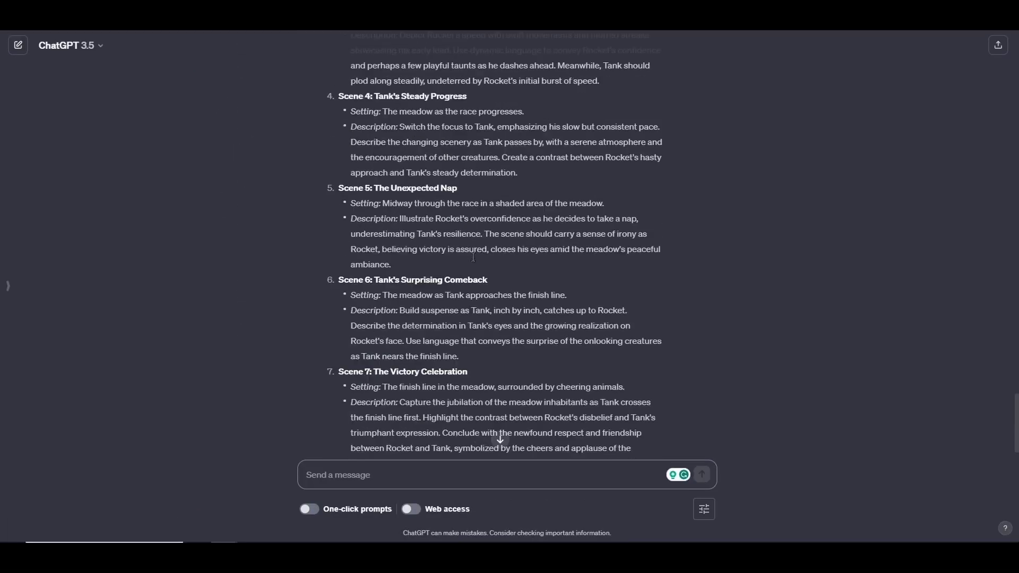
{"action": "scroll", "coordinate": [394, 131], "scroll_direction": "up", "scroll_amount": 6}
{"action": "left_click_drag", "start_coordinate": [240, 155], "coordinate": [463, 216]}
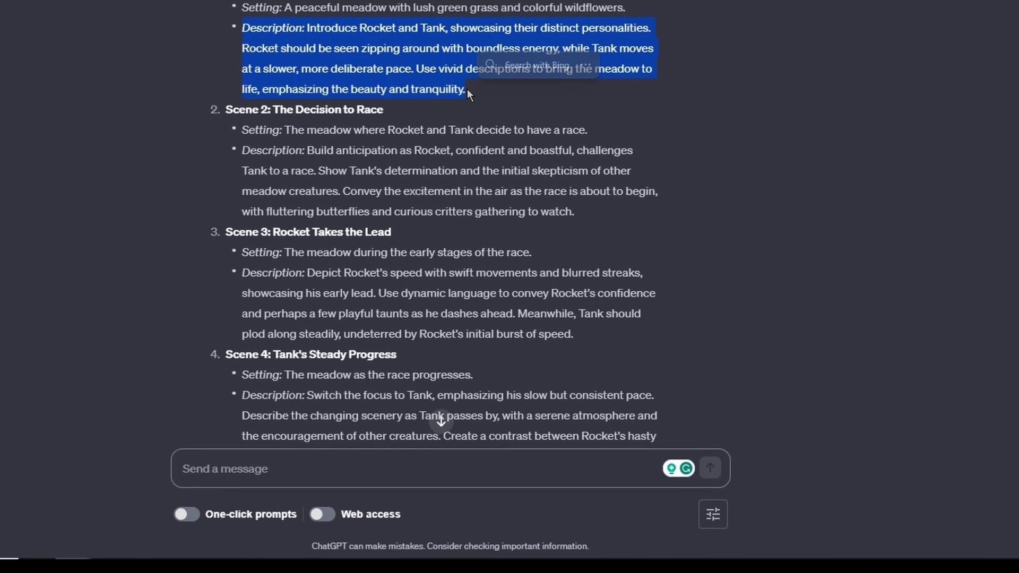
{"action": "left_click", "coordinate": [401, 237]}
{"action": "scroll", "coordinate": [401, 237], "scroll_direction": "down", "scroll_amount": 2}
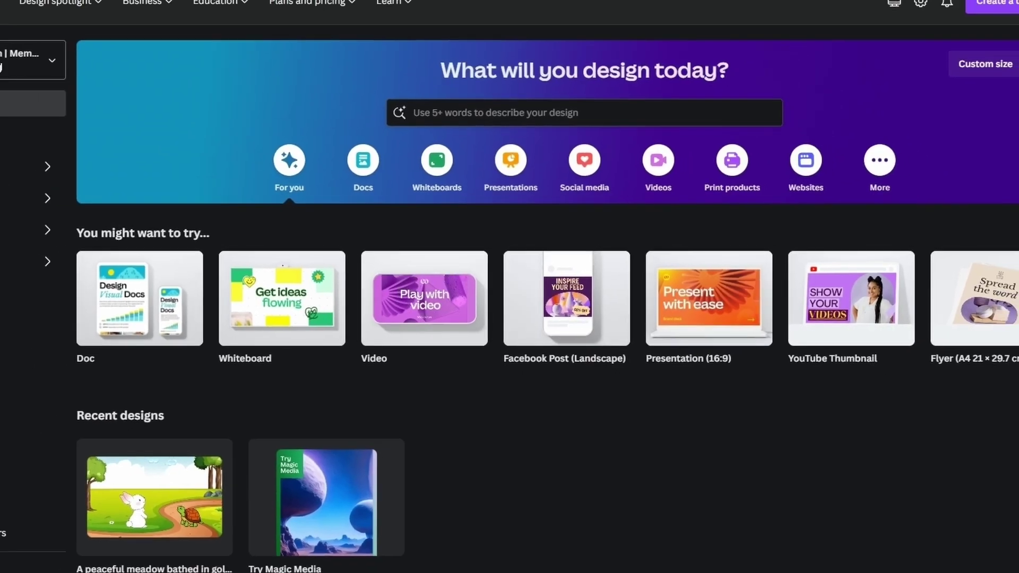
- Switch to Canva and create a blank 1920 × 1080 px video design
{"action": "mouse_move", "coordinate": [440, 318]}
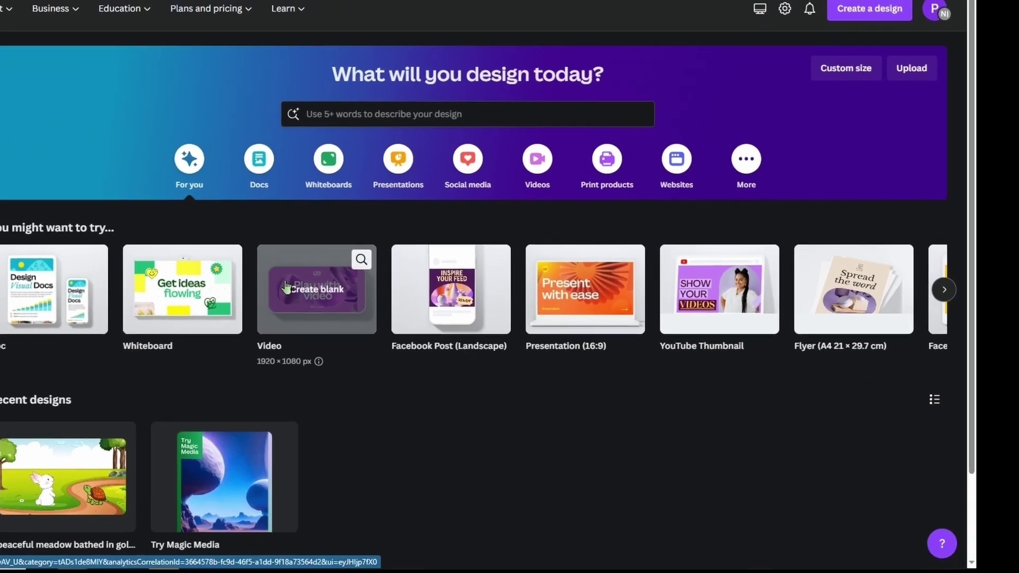
{"action": "left_click", "coordinate": [449, 313]}
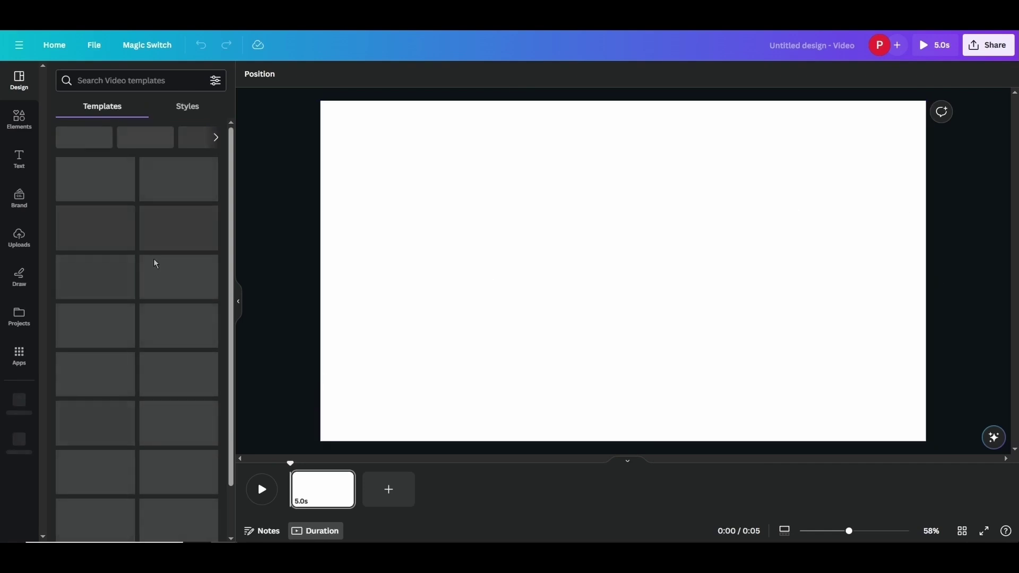
- Upload the audio file rabit tortoise voiceover.mp3 and add it to the video's timeline
{"action": "left_click", "coordinate": [14, 243]}
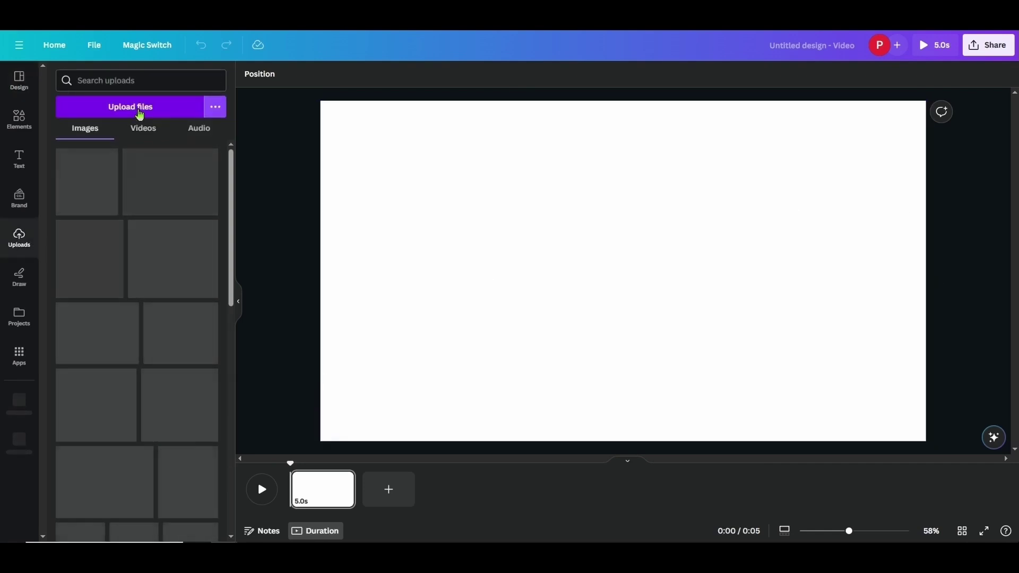
{"action": "left_click", "coordinate": [140, 114]}
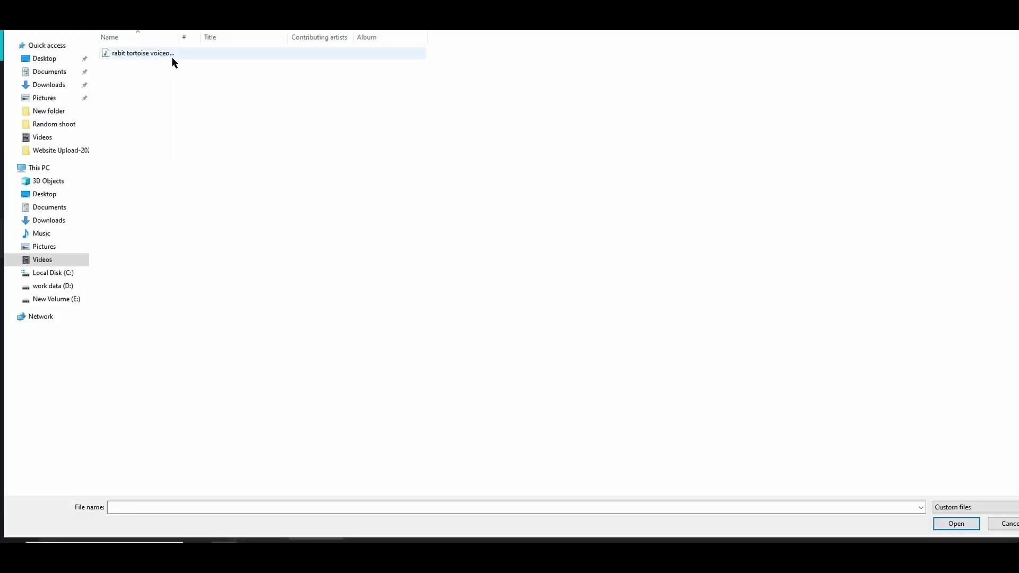
{"action": "double_click", "coordinate": [178, 55]}
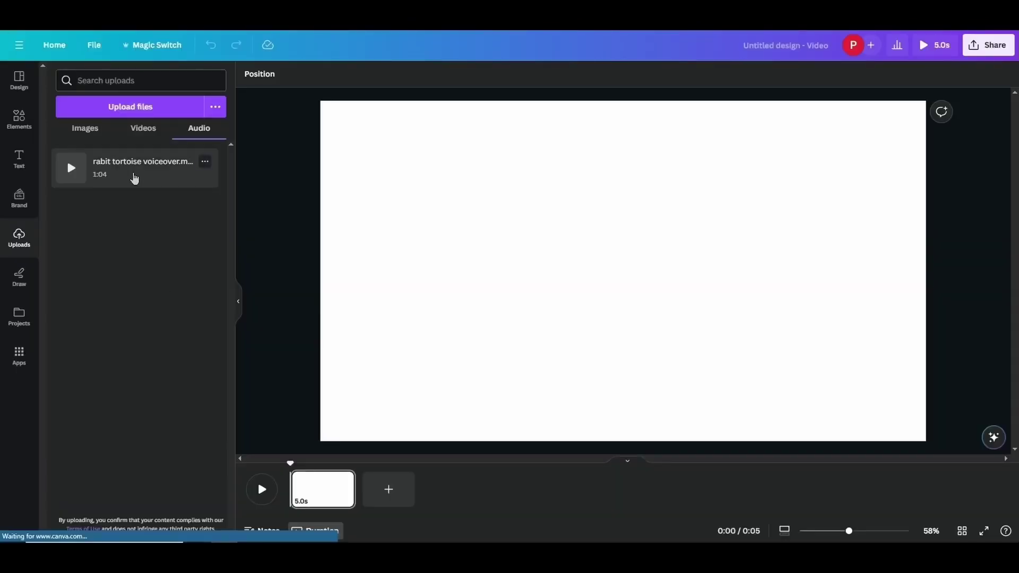
{"action": "left_click", "coordinate": [134, 178]}
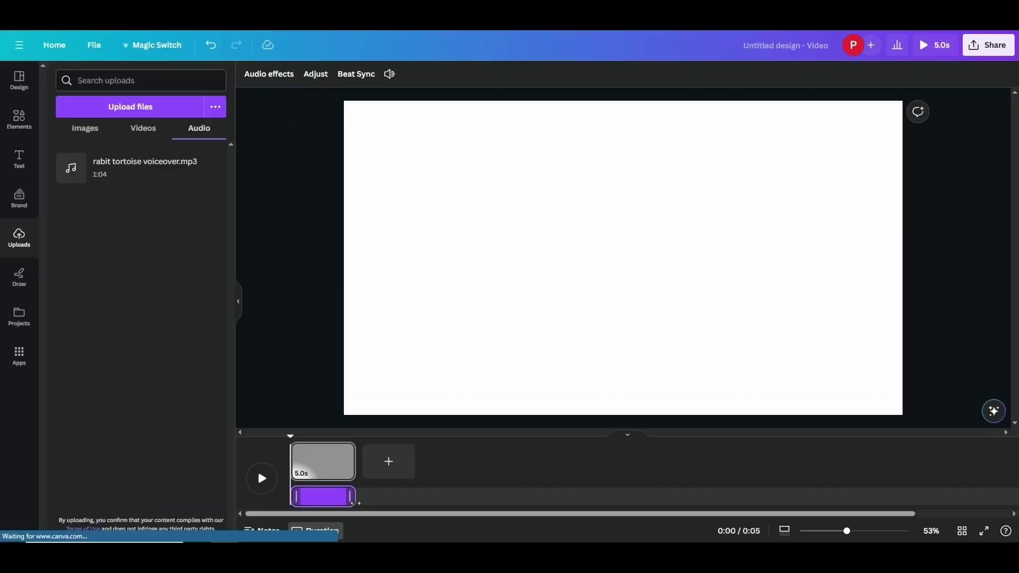
{"action": "left_click", "coordinate": [261, 339]}
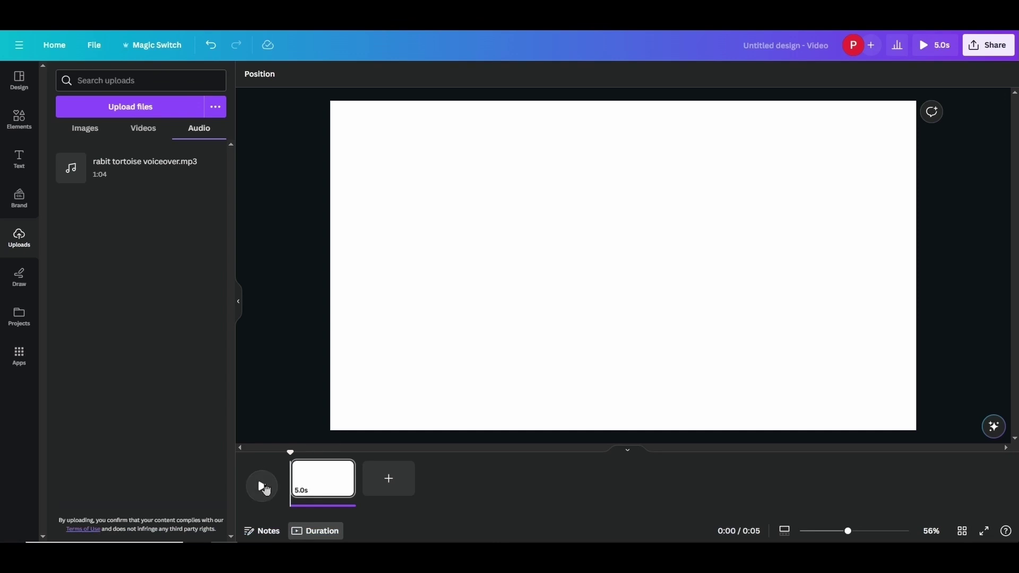
- Preview the timeline and search the design elements for "forest", showing only graphics
{"action": "left_click", "coordinate": [262, 487]}
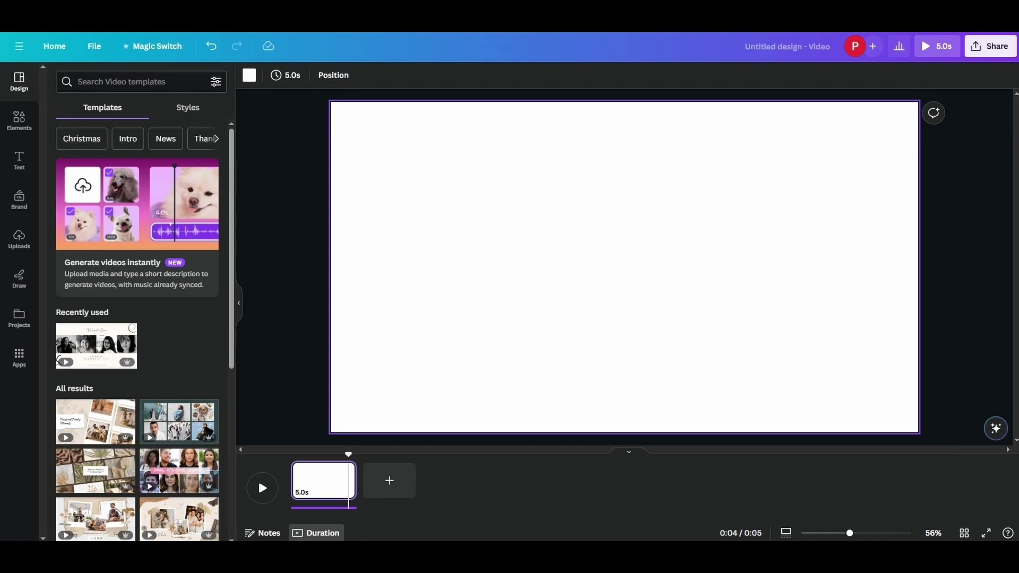
{"action": "left_click", "coordinate": [33, 129]}
{"action": "left_click", "coordinate": [162, 85]}
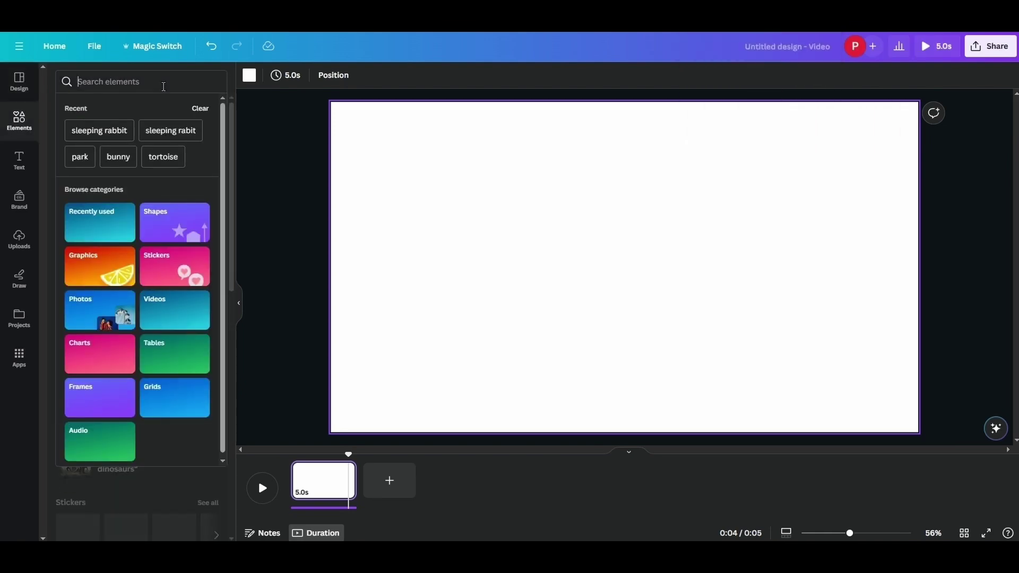
{"action": "left_click", "coordinate": [287, 191]}
{"action": "left_click", "coordinate": [115, 82]}
{"action": "type", "text": "forest"}
{"action": "key", "text": "Return"}
{"action": "left_click", "coordinate": [104, 109]}
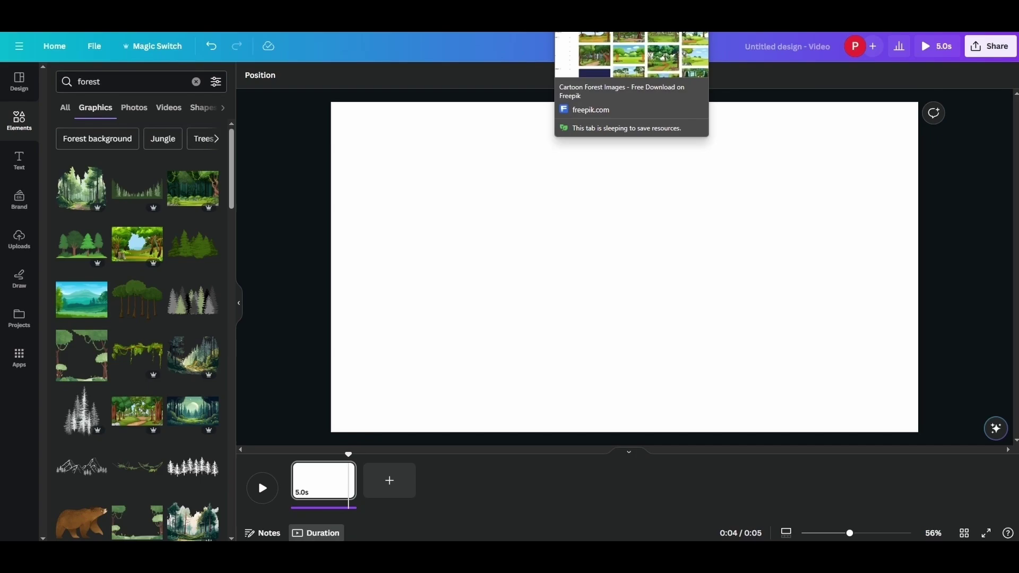
- Switch to Freepik's cartoon forest results, download the flat nature background with two trees, and return to Canva
{"action": "left_click", "coordinate": [610, 21]}
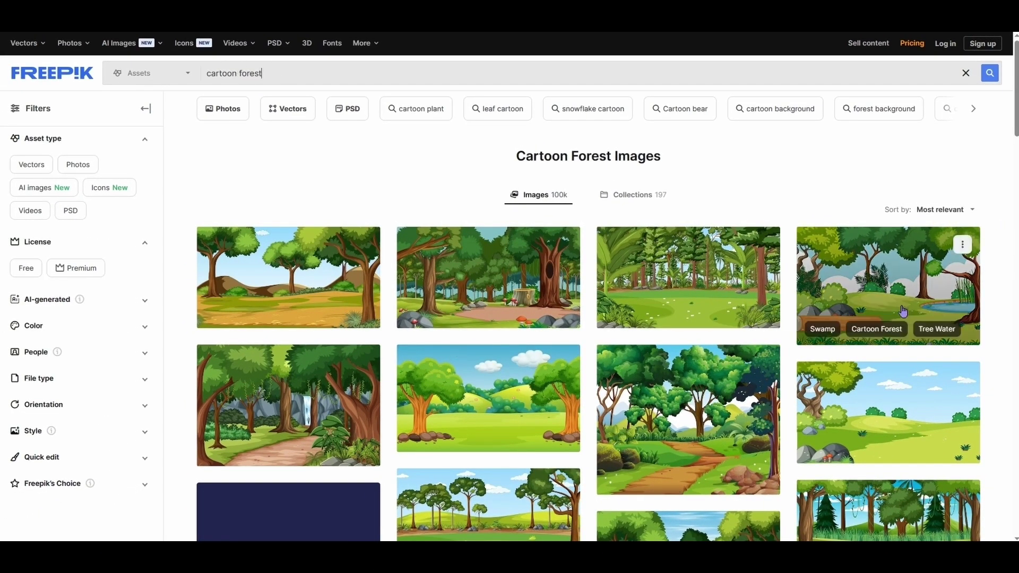
{"action": "scroll", "coordinate": [875, 319], "scroll_direction": "down", "scroll_amount": 3}
{"action": "scroll", "coordinate": [543, 280], "scroll_direction": "up", "scroll_amount": 3}
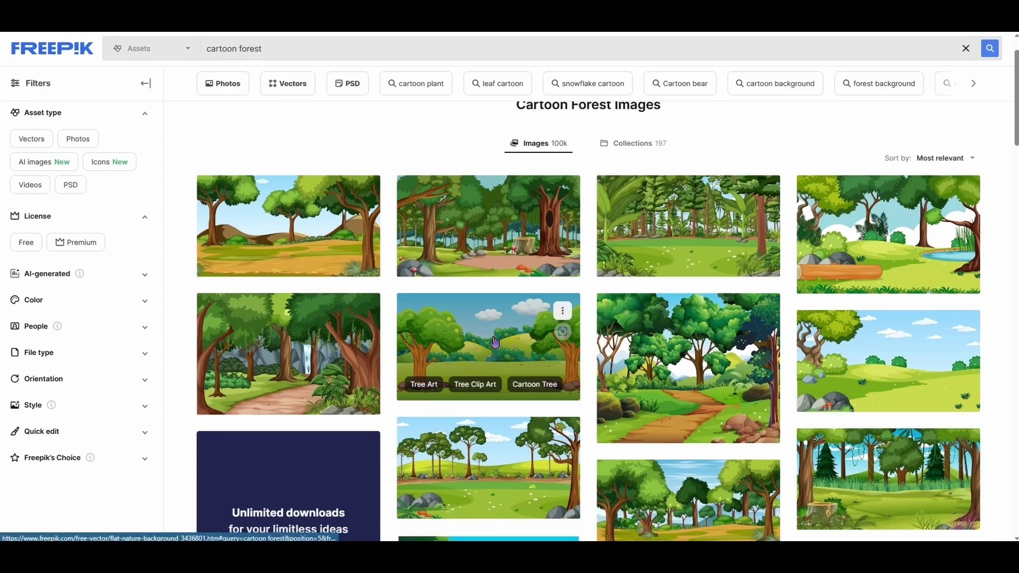
{"action": "left_click", "coordinate": [495, 343]}
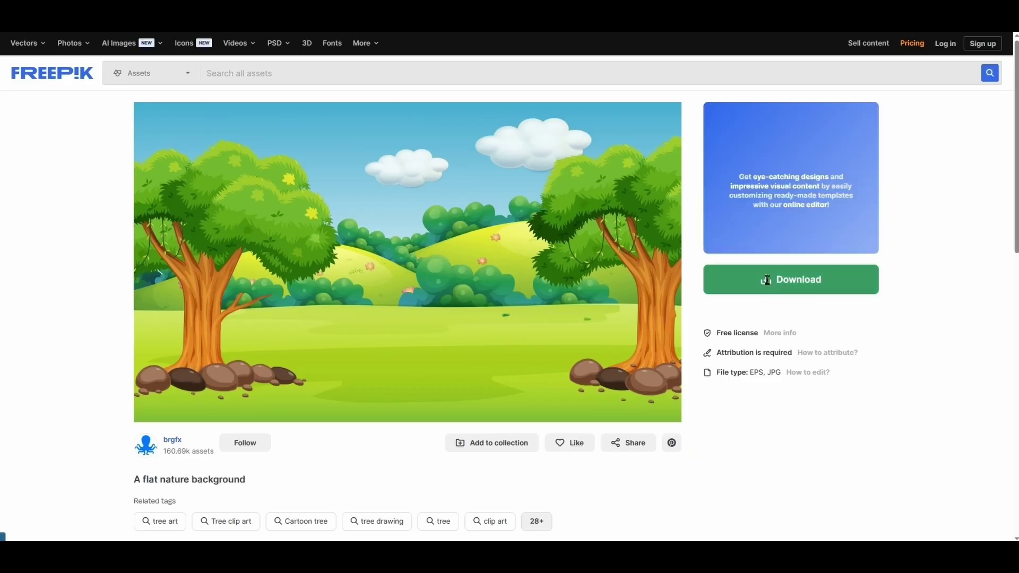
{"action": "left_click", "coordinate": [768, 285]}
{"action": "left_click", "coordinate": [906, 76]}
{"action": "key", "text": "ctrl+Tab"}
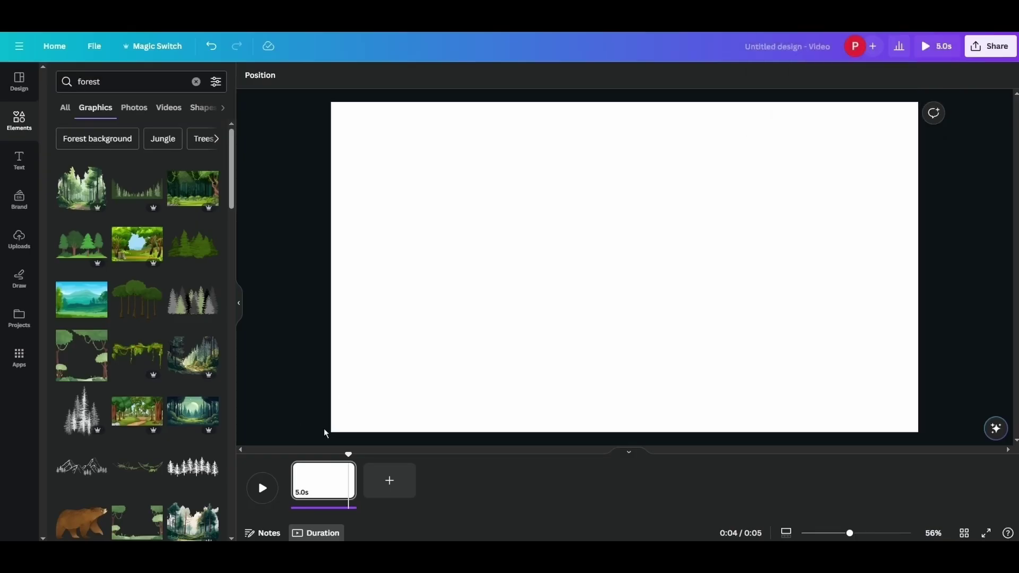
- Upload the downloaded nature image, add it to the first page and set it as the page background
{"action": "left_click", "coordinate": [499, 289]}
{"action": "left_click", "coordinate": [21, 240]}
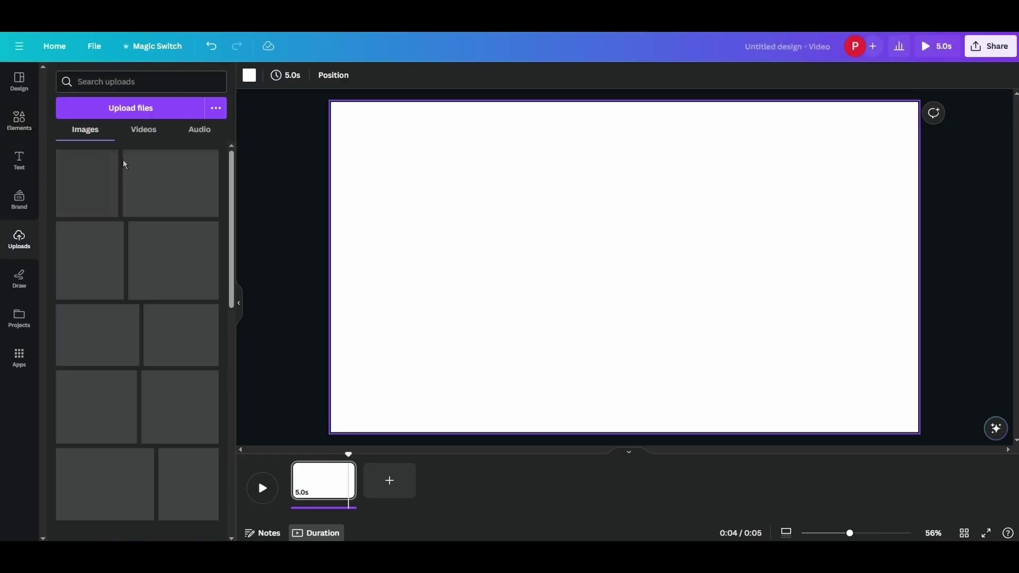
{"action": "left_click", "coordinate": [135, 110]}
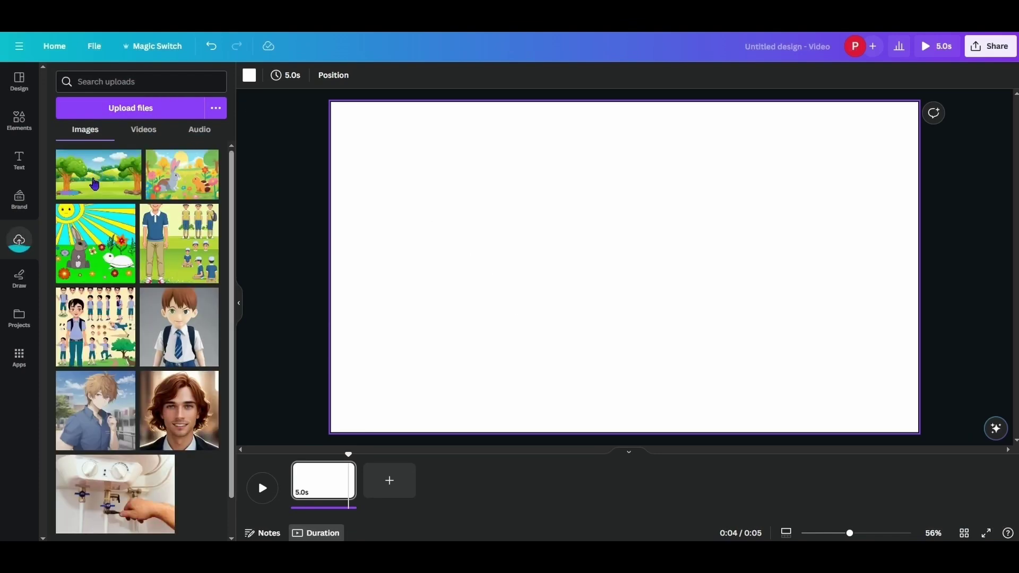
{"action": "left_click", "coordinate": [95, 184]}
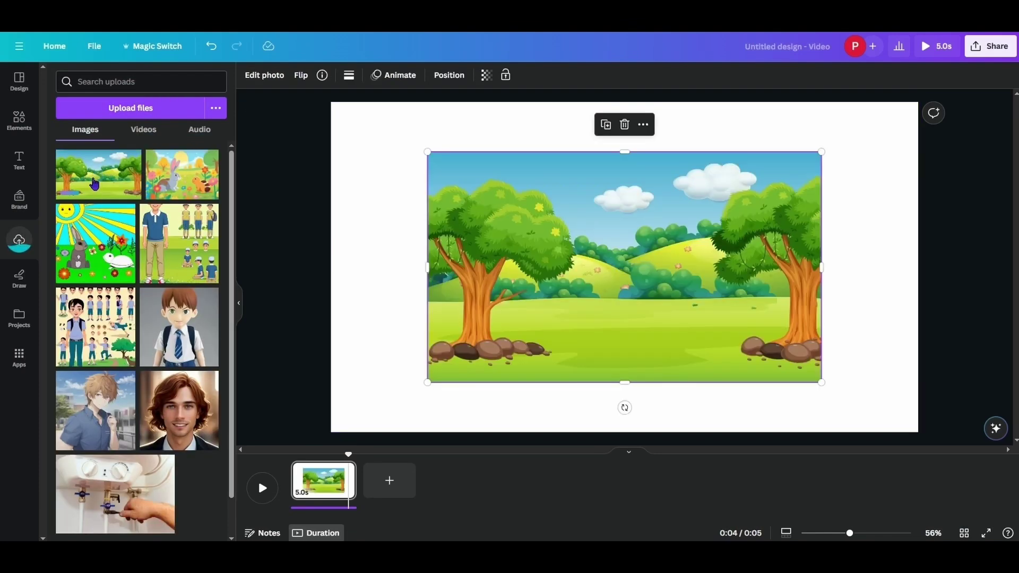
{"action": "right_click", "coordinate": [607, 211]}
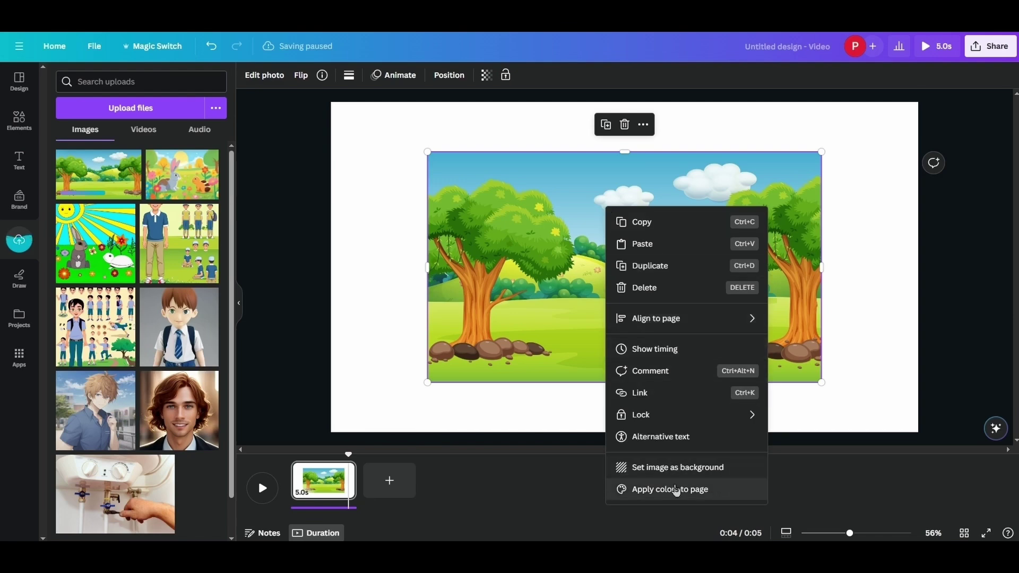
{"action": "left_click", "coordinate": [672, 467]}
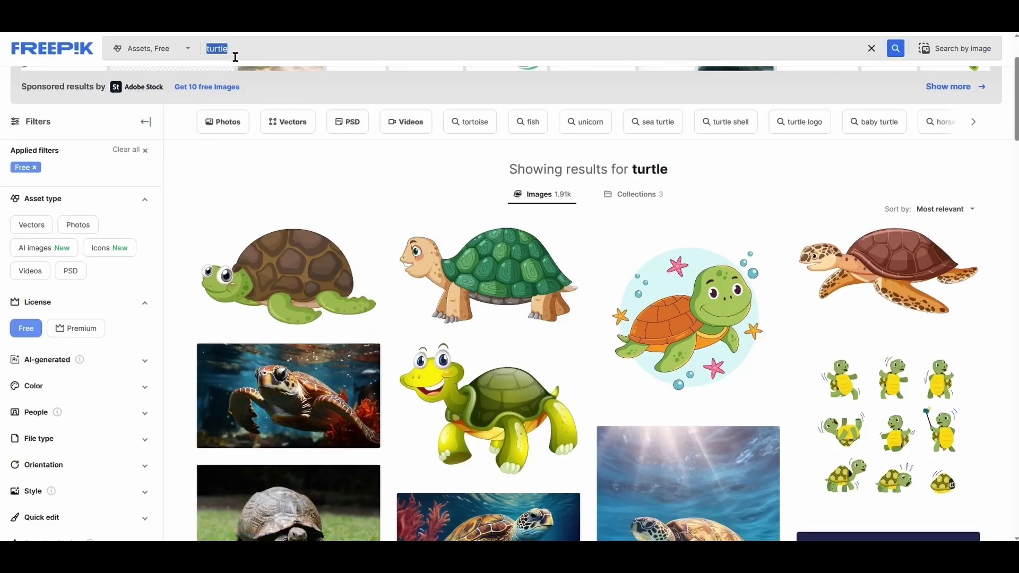
- Search Freepik for "bunny" and download the free vector set of bunnies and one chick as a JPG
{"action": "key", "text": "Return"}
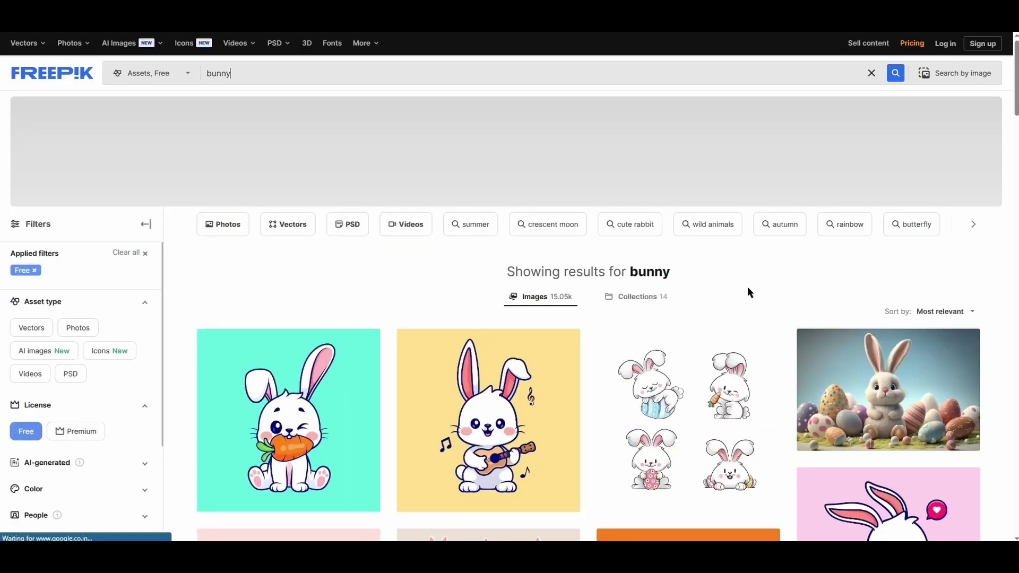
{"action": "scroll", "coordinate": [747, 286], "scroll_direction": "down", "scroll_amount": 10}
{"action": "scroll", "coordinate": [747, 284], "scroll_direction": "down", "scroll_amount": 15}
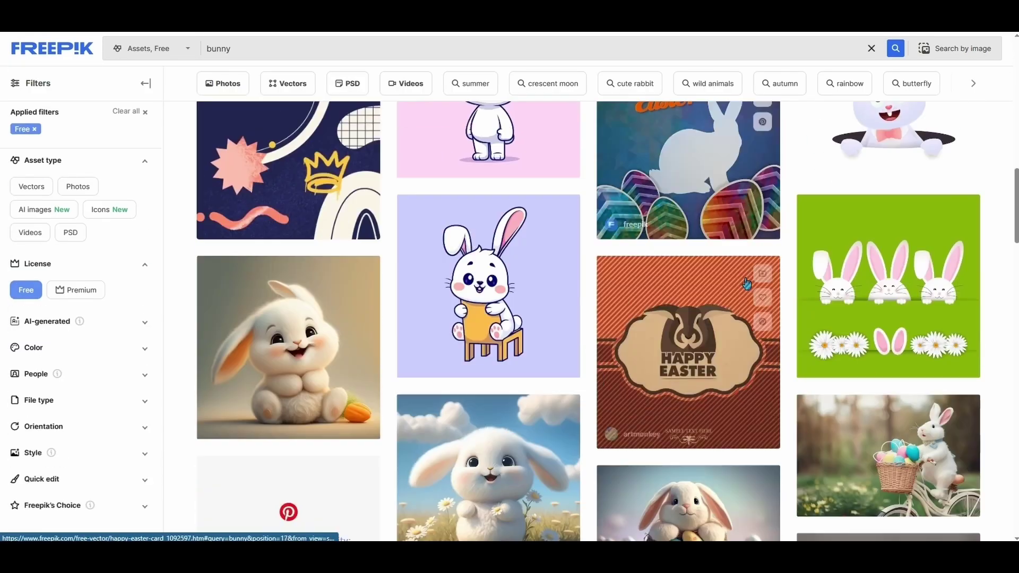
{"action": "scroll", "coordinate": [747, 284], "scroll_direction": "down", "scroll_amount": 5}
{"action": "scroll", "coordinate": [732, 276], "scroll_direction": "up", "scroll_amount": 10}
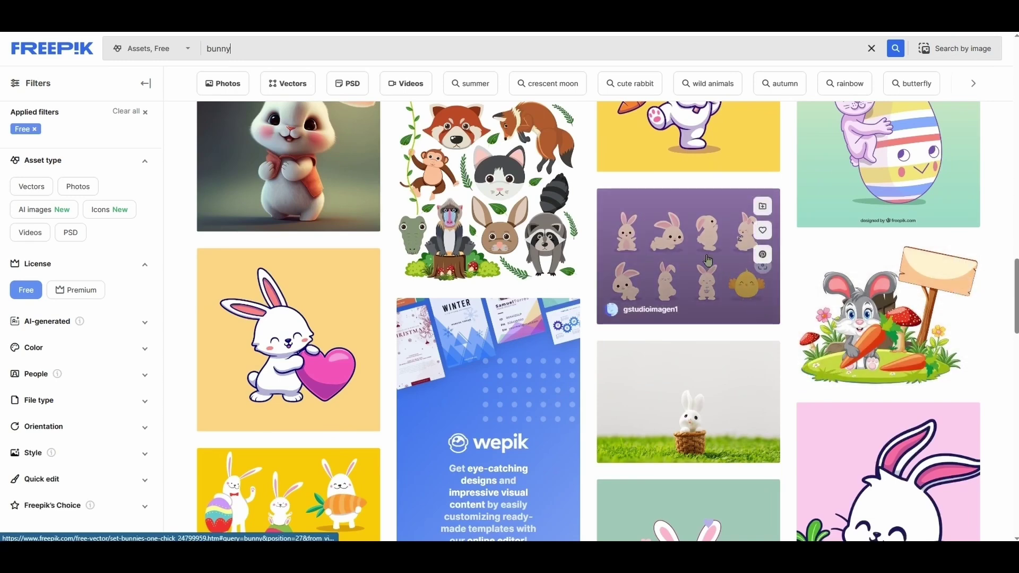
{"action": "left_click", "coordinate": [708, 260]}
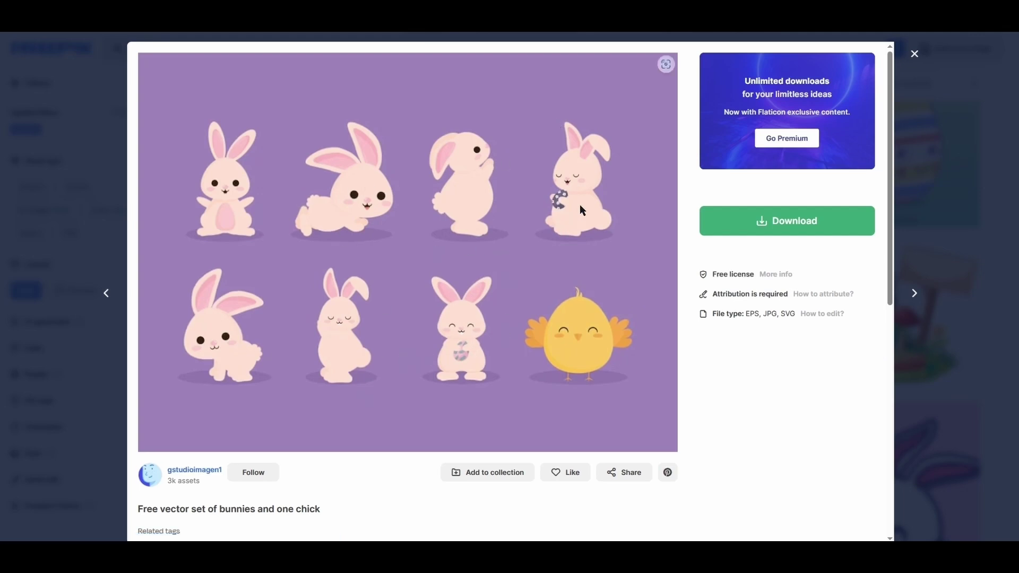
{"action": "left_click", "coordinate": [838, 227]}
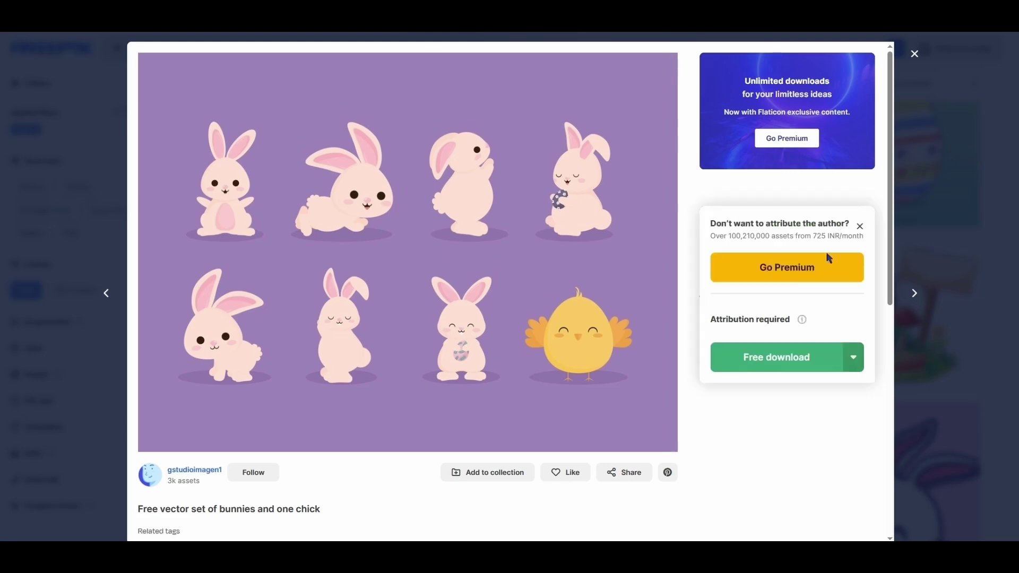
{"action": "left_click", "coordinate": [853, 361]}
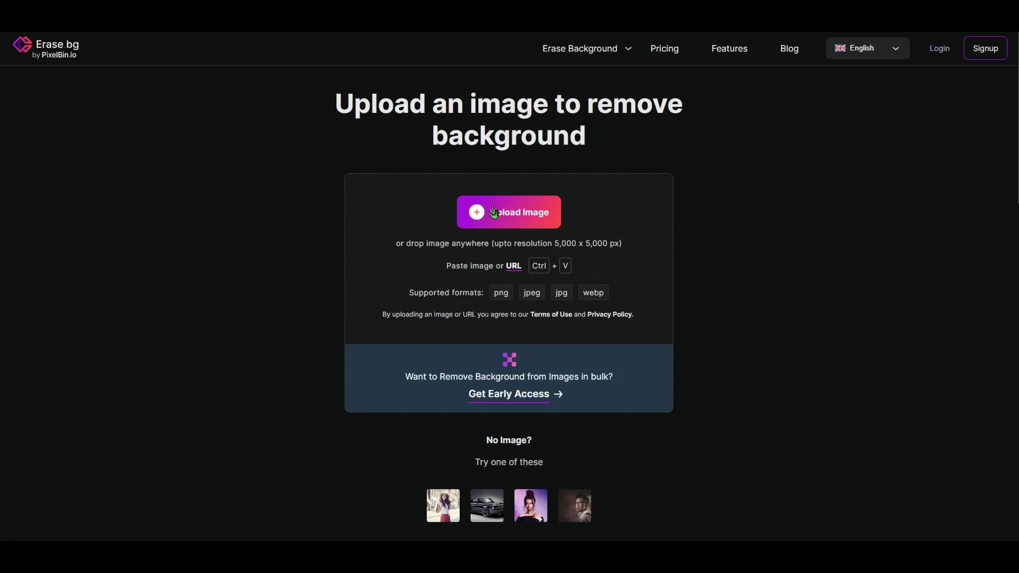
- Switch to Erase.bg and upload 24799959_GR DAN 562-16 to remove its background
{"action": "left_click", "coordinate": [513, 218]}
{"action": "left_click", "coordinate": [127, 90]}
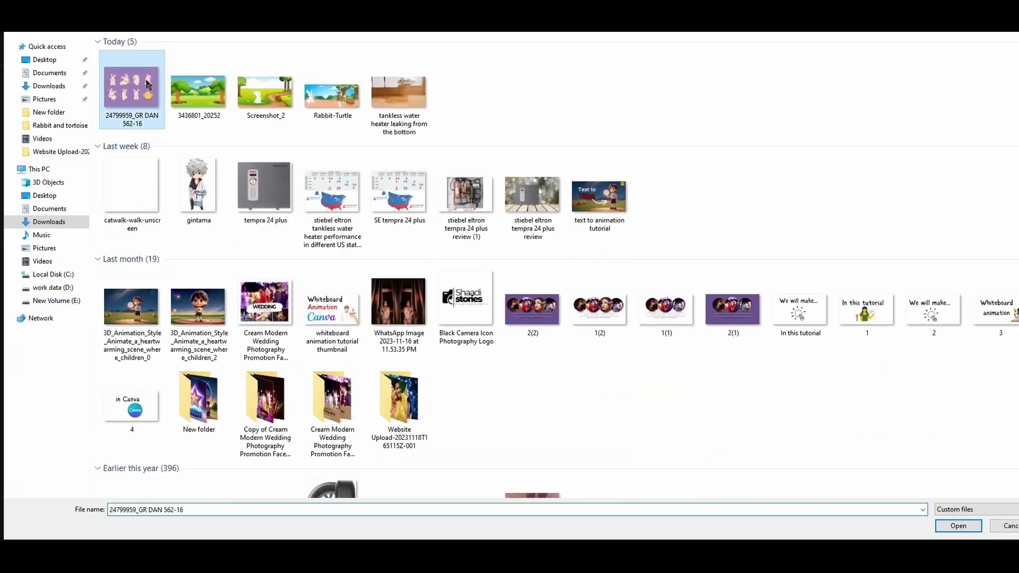
{"action": "key", "text": "Return"}
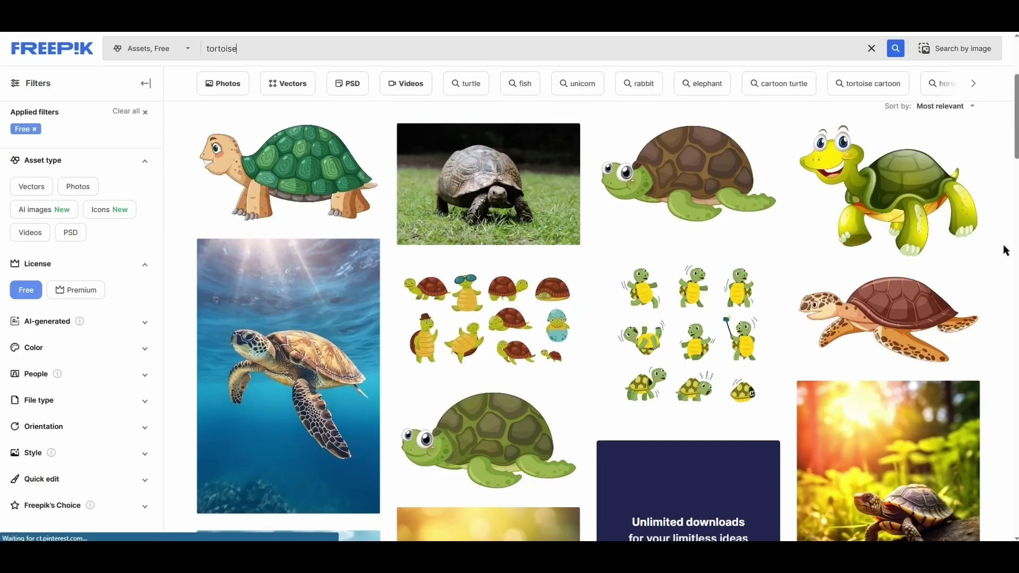
- Browse Freepik's "tortoise" results and download the free cute funny turtle set as a JPG
{"action": "scroll", "coordinate": [1005, 249], "scroll_direction": "down", "scroll_amount": 2}
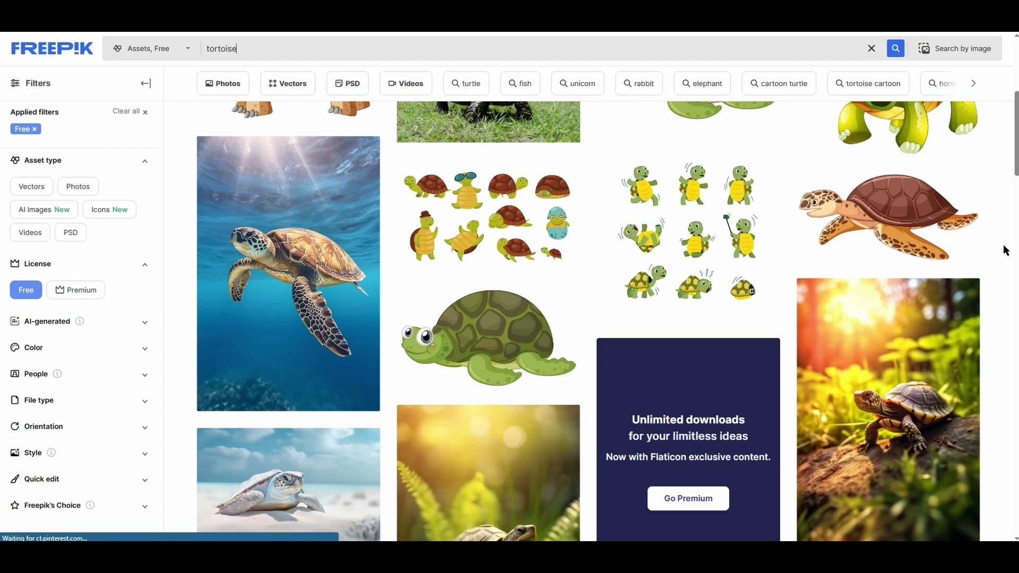
{"action": "scroll", "coordinate": [1003, 244], "scroll_direction": "down", "scroll_amount": 13}
{"action": "scroll", "coordinate": [1003, 244], "scroll_direction": "up", "scroll_amount": 14}
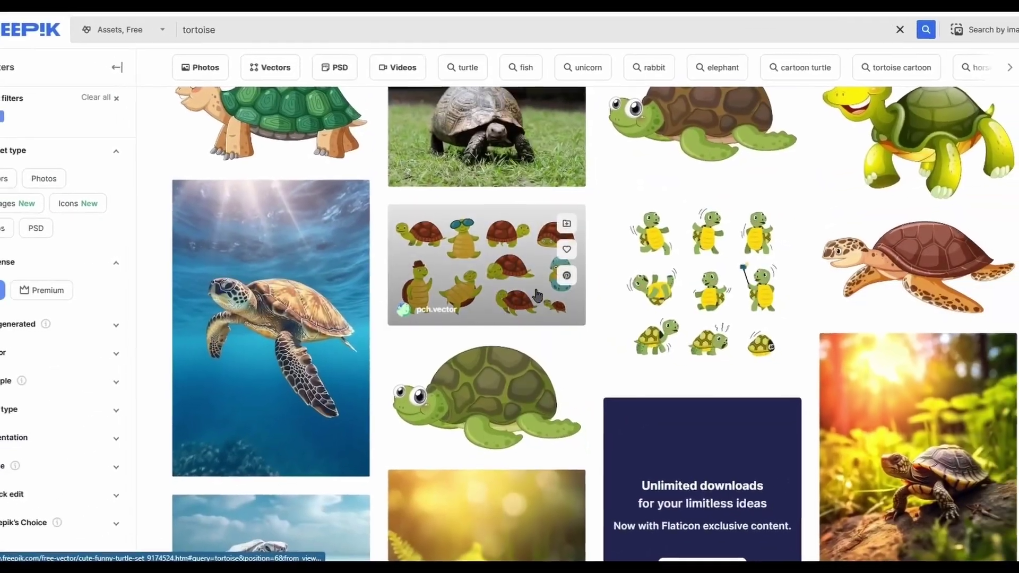
{"action": "left_click", "coordinate": [563, 295]}
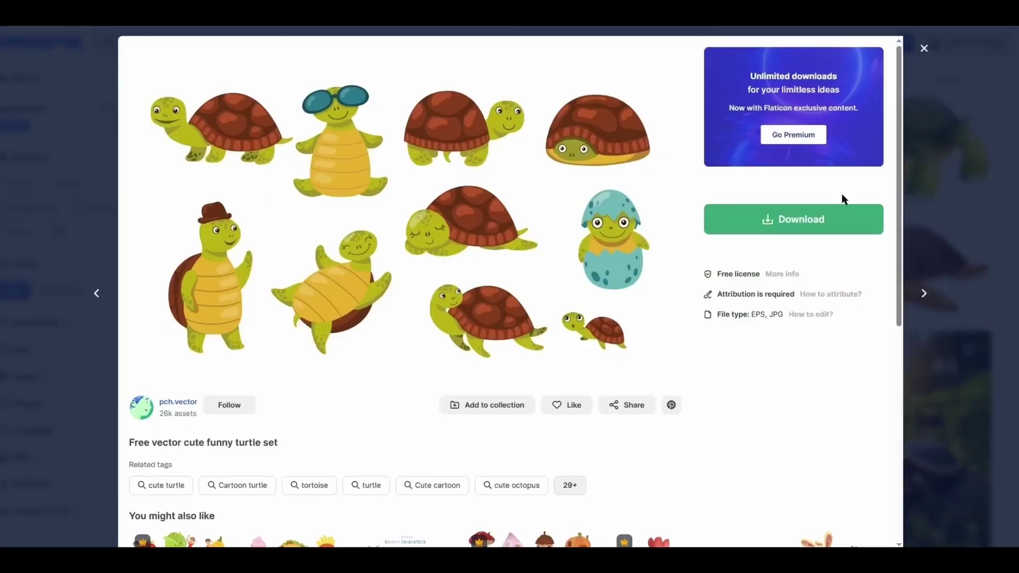
{"action": "left_click", "coordinate": [851, 220]}
{"action": "left_click", "coordinate": [848, 371]}
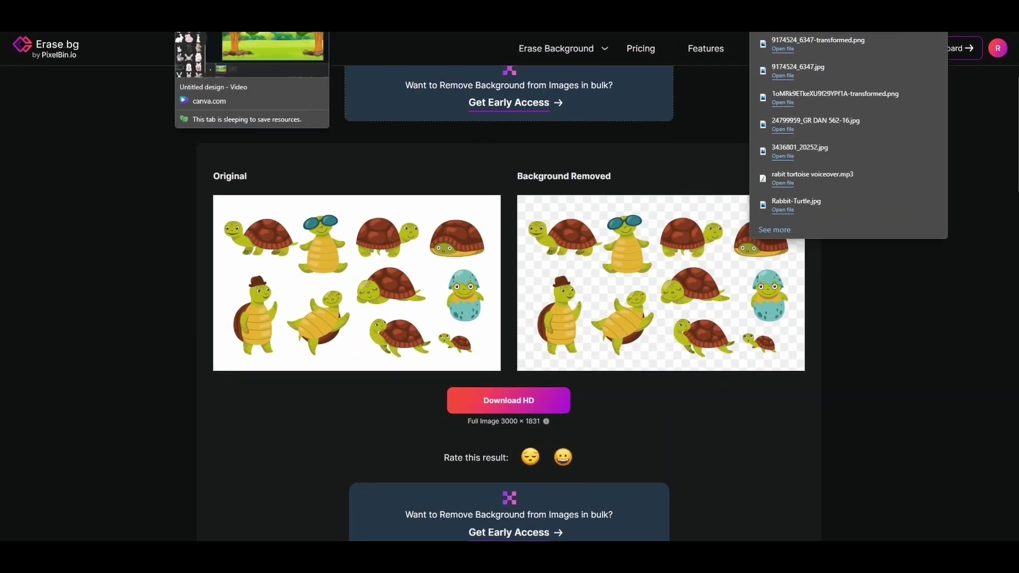
- Switch to Canva, upload the two background-free character images and add the bunny set to the page
{"action": "left_click", "coordinate": [233, 21]}
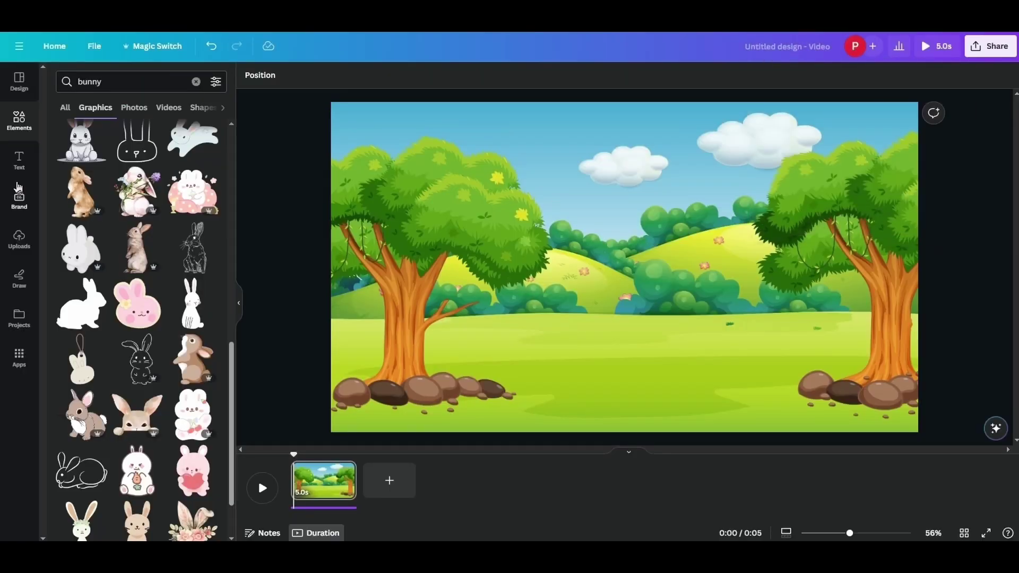
{"action": "left_click", "coordinate": [16, 242]}
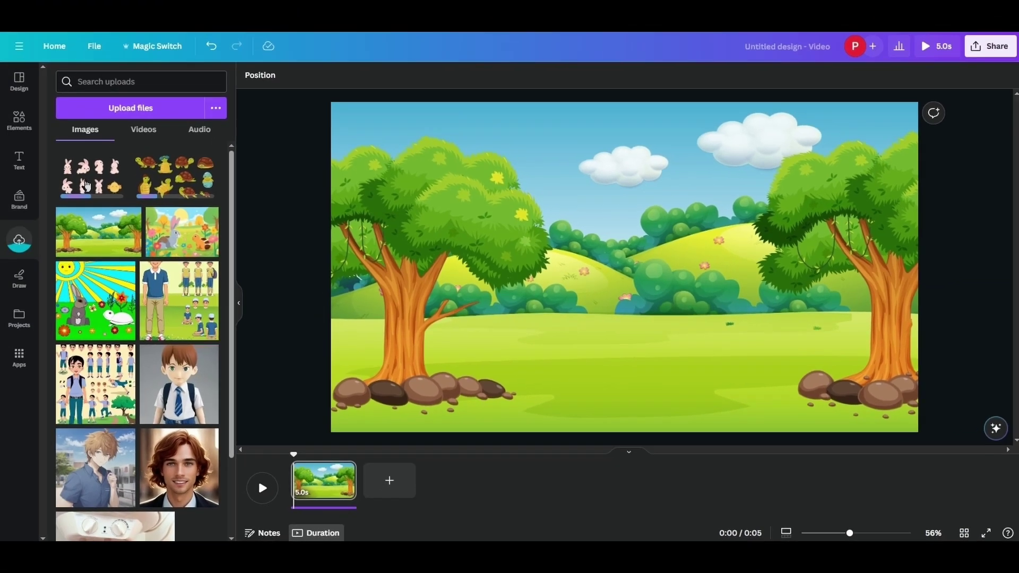
{"action": "left_click", "coordinate": [84, 184]}
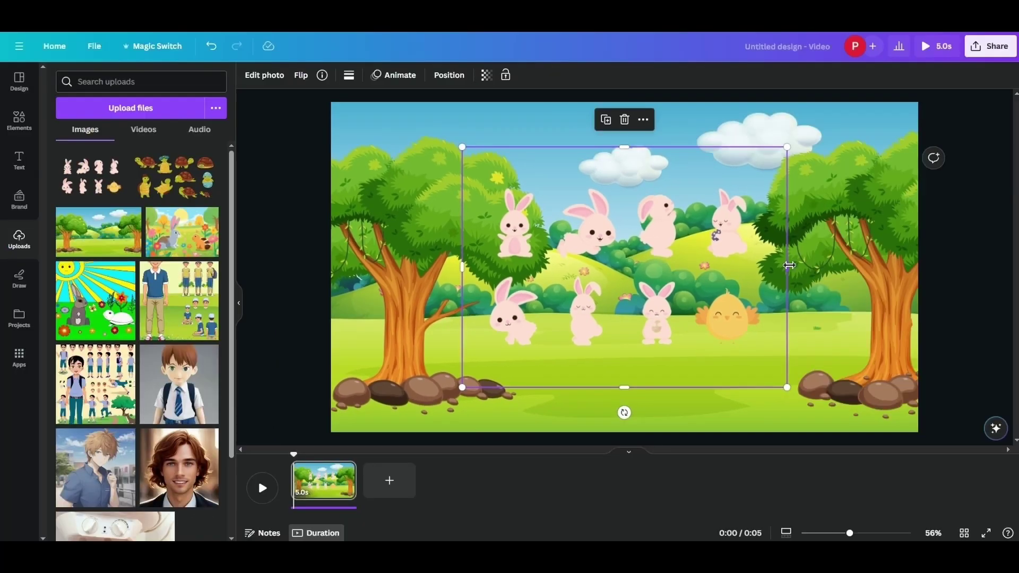
- Crop the bunny set to the sitting bunny with open arms, enlarge it to about 450 × 580 px and place it on the grass
{"action": "left_click_drag", "start_coordinate": [780, 264], "coordinate": [548, 234]}
{"action": "left_click_drag", "start_coordinate": [506, 388], "coordinate": [513, 291]}
{"action": "left_click_drag", "start_coordinate": [513, 149], "coordinate": [514, 160]}
{"action": "left_click_drag", "start_coordinate": [480, 256], "coordinate": [404, 353]}
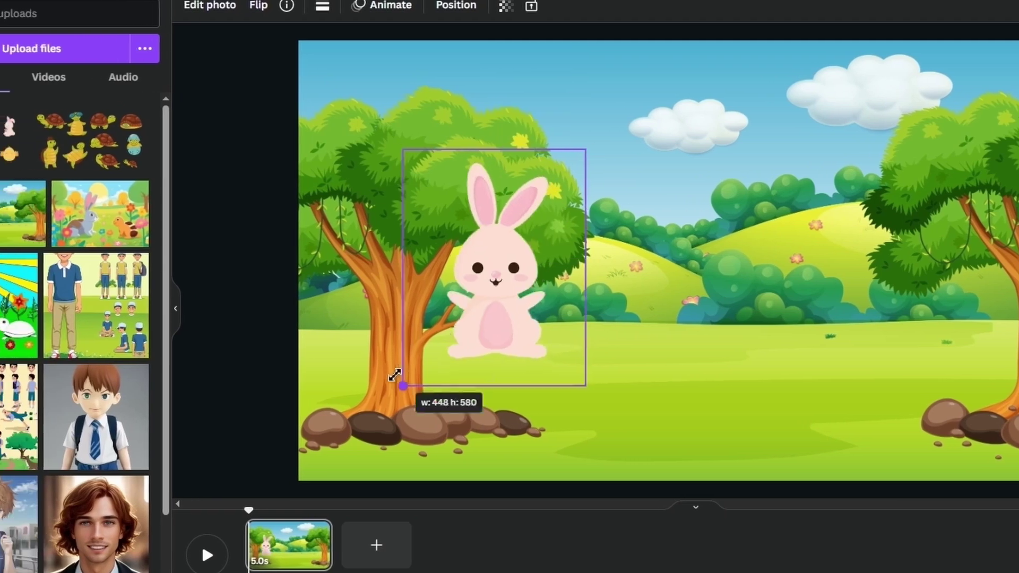
{"action": "left_click_drag", "start_coordinate": [522, 288], "coordinate": [613, 382]}
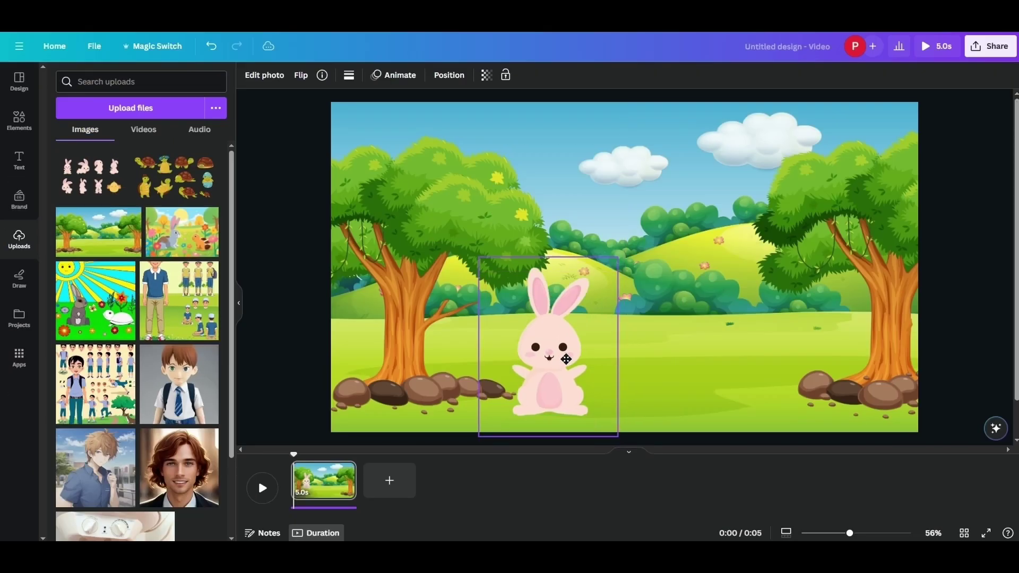
{"action": "left_click_drag", "start_coordinate": [565, 360], "coordinate": [565, 356]}
- Add the turtle set, crop it to the turtle with the brown hat at about 287 × 446 px, and place it beside the bunny
{"action": "left_click_drag", "start_coordinate": [361, 167], "coordinate": [637, 278]}
{"action": "left_click_drag", "start_coordinate": [730, 269], "coordinate": [830, 264]}
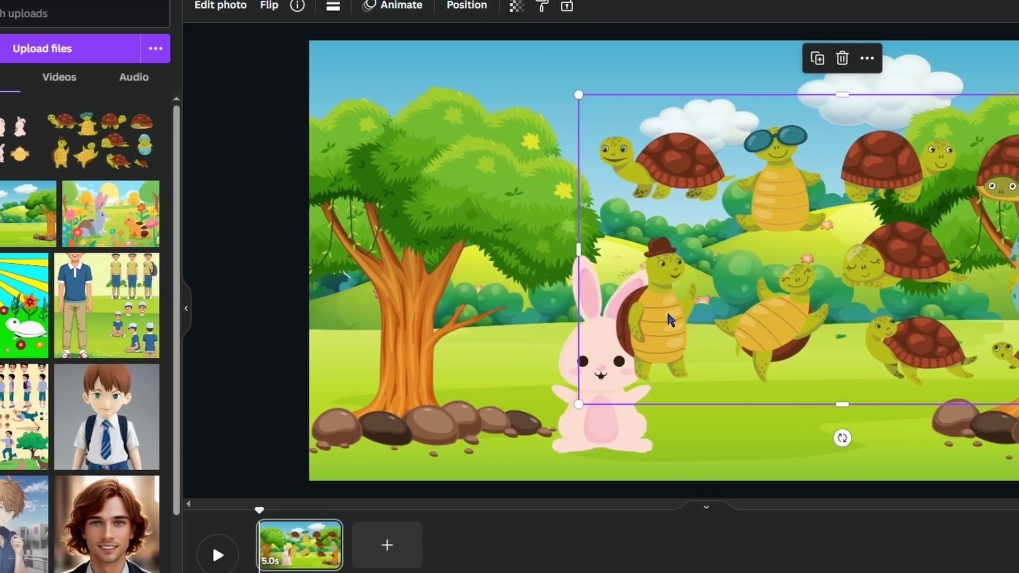
{"action": "left_click_drag", "start_coordinate": [914, 259], "coordinate": [653, 239]}
{"action": "left_click_drag", "start_coordinate": [597, 94], "coordinate": [590, 233]}
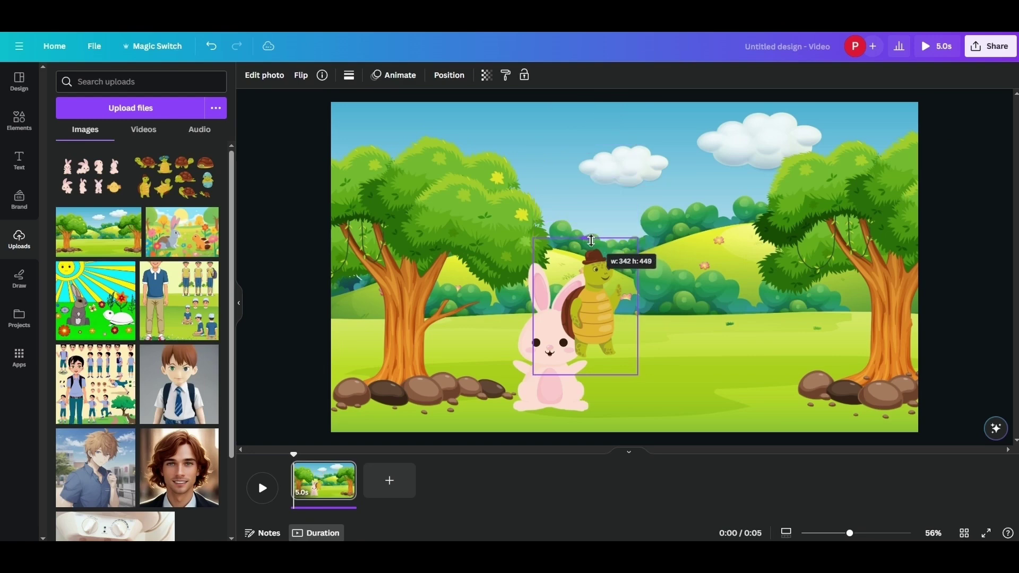
{"action": "left_click_drag", "start_coordinate": [594, 313], "coordinate": [656, 378]}
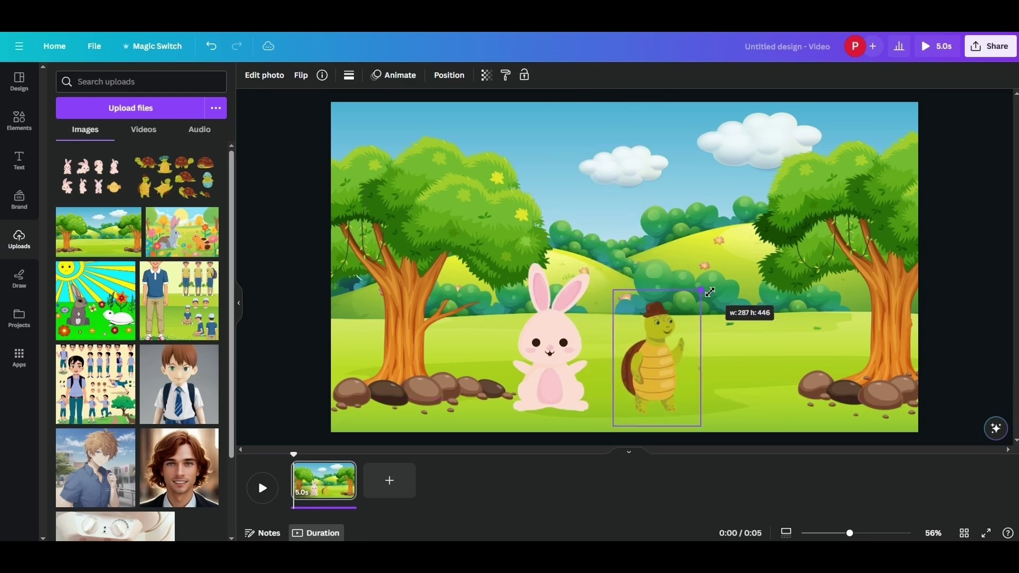
- Flip the turtle horizontally to face the bunny, and select the bunny
{"action": "left_click", "coordinate": [296, 77]}
{"action": "left_click", "coordinate": [324, 102]}
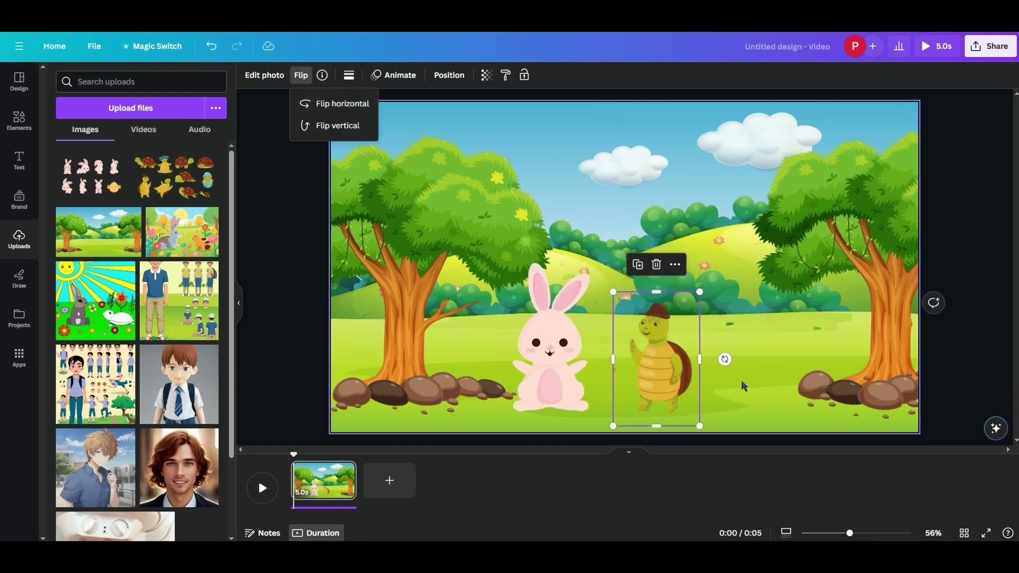
{"action": "left_click", "coordinate": [657, 350]}
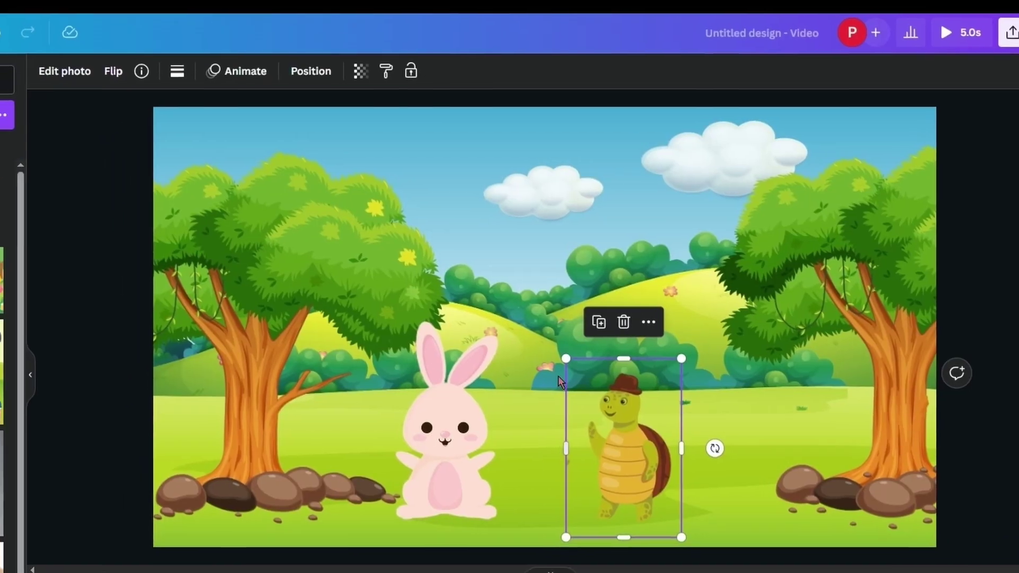
{"action": "left_click", "coordinate": [578, 366]}
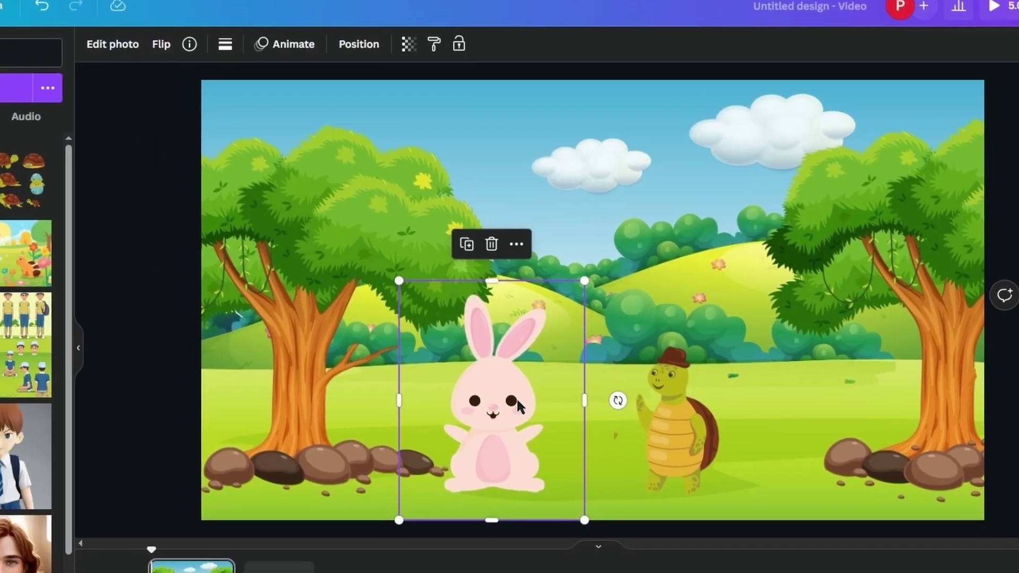
- Apply the Breathe page animation to the bunny and turtle scene and play it back
{"action": "left_click", "coordinate": [719, 403]}
{"action": "left_click", "coordinate": [828, 276]}
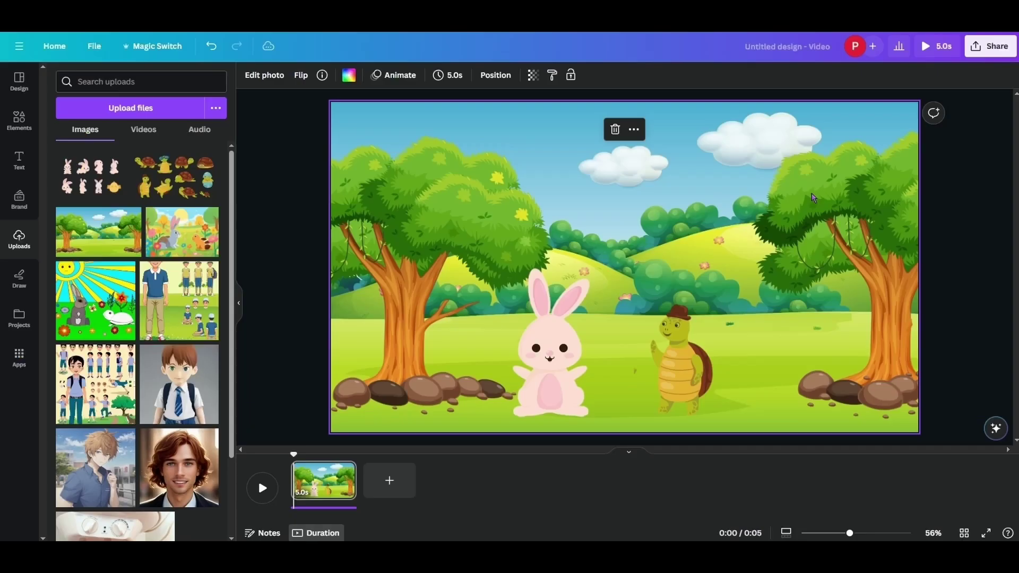
{"action": "left_click", "coordinate": [1018, 130]}
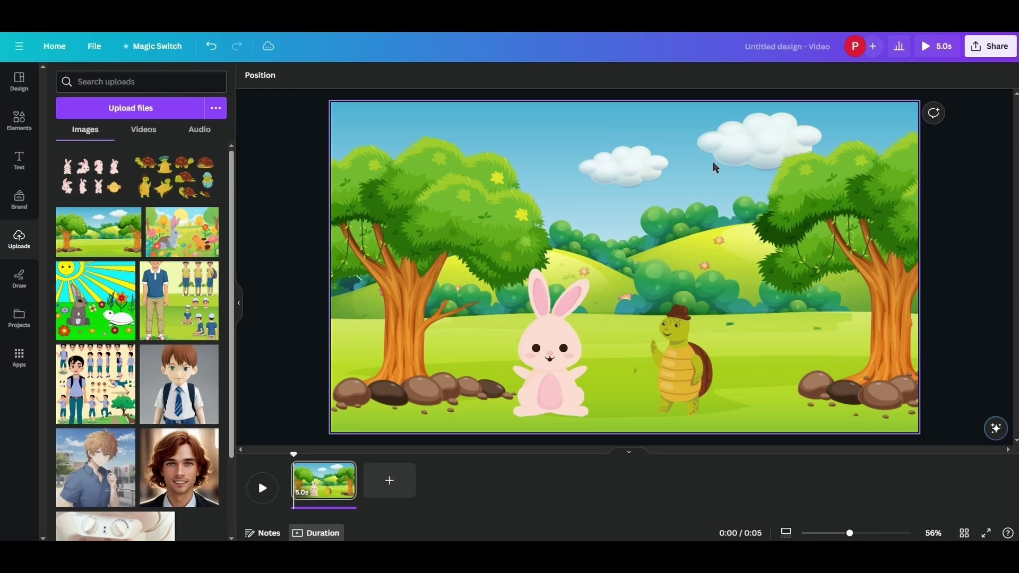
{"action": "left_click", "coordinate": [938, 41]}
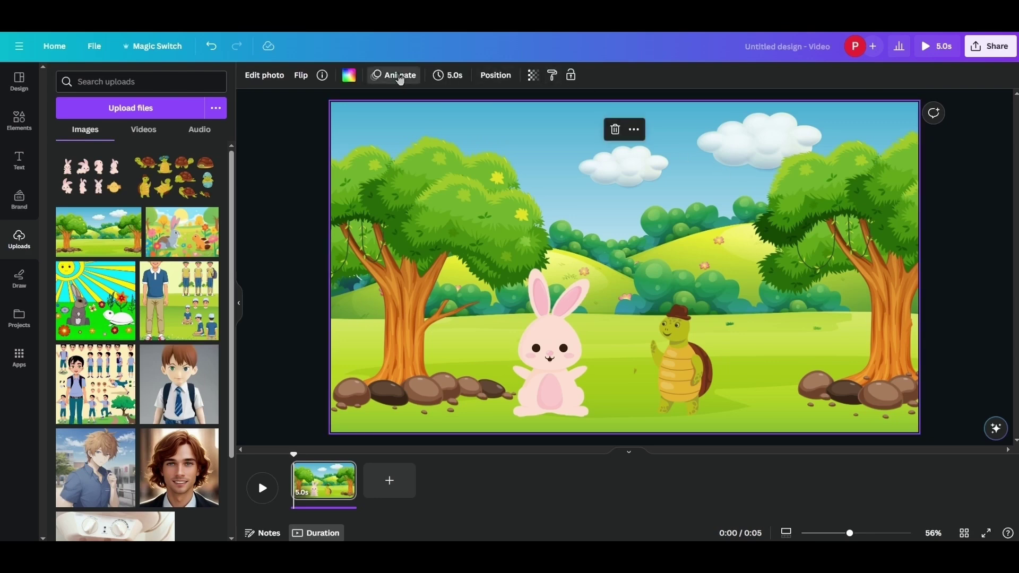
{"action": "left_click", "coordinate": [399, 77]}
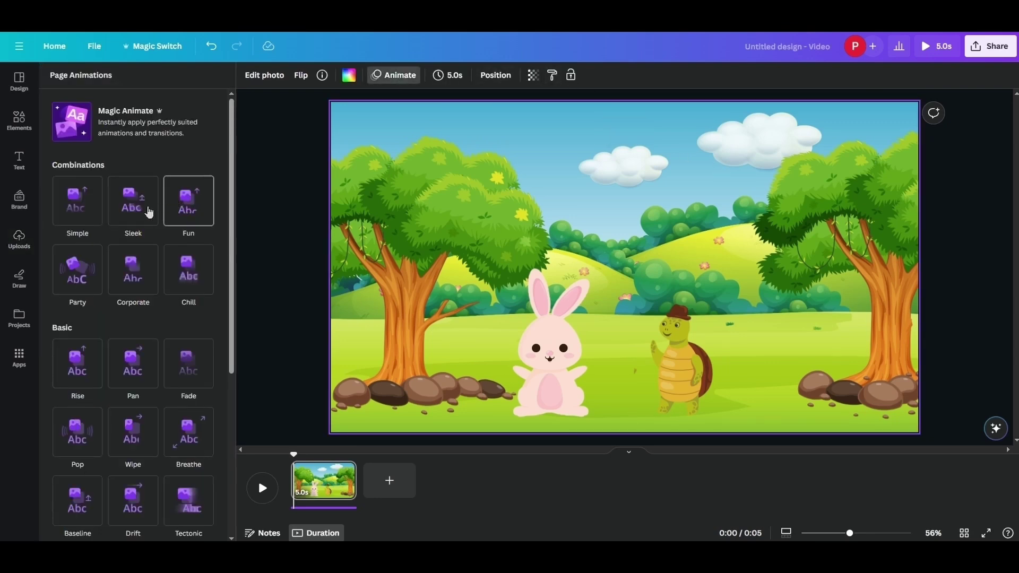
{"action": "scroll", "coordinate": [135, 311], "scroll_direction": "down", "scroll_amount": 3}
{"action": "left_click", "coordinate": [98, 295]}
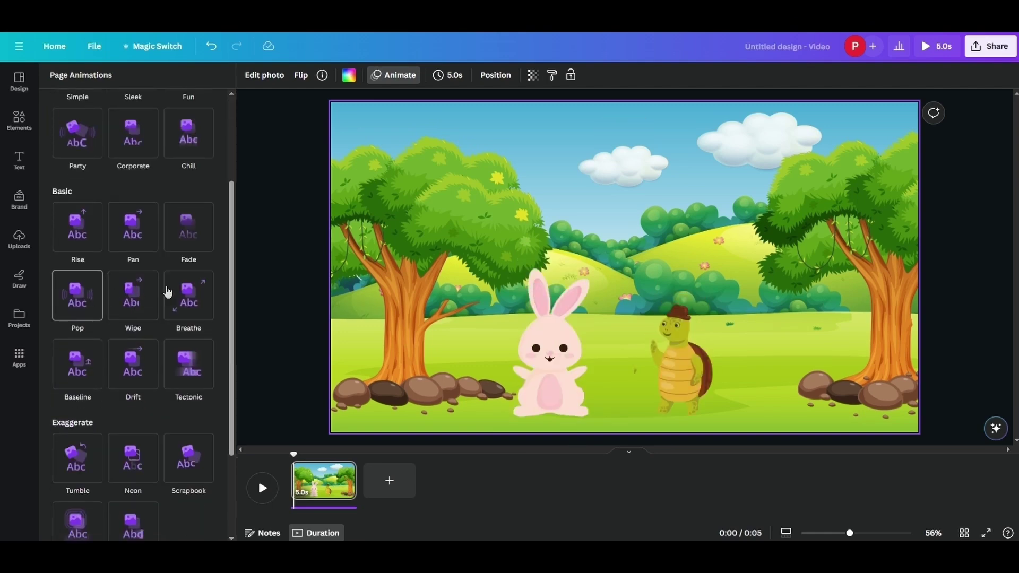
{"action": "scroll", "coordinate": [190, 295], "scroll_direction": "down", "scroll_amount": 3}
{"action": "left_click", "coordinate": [198, 159]}
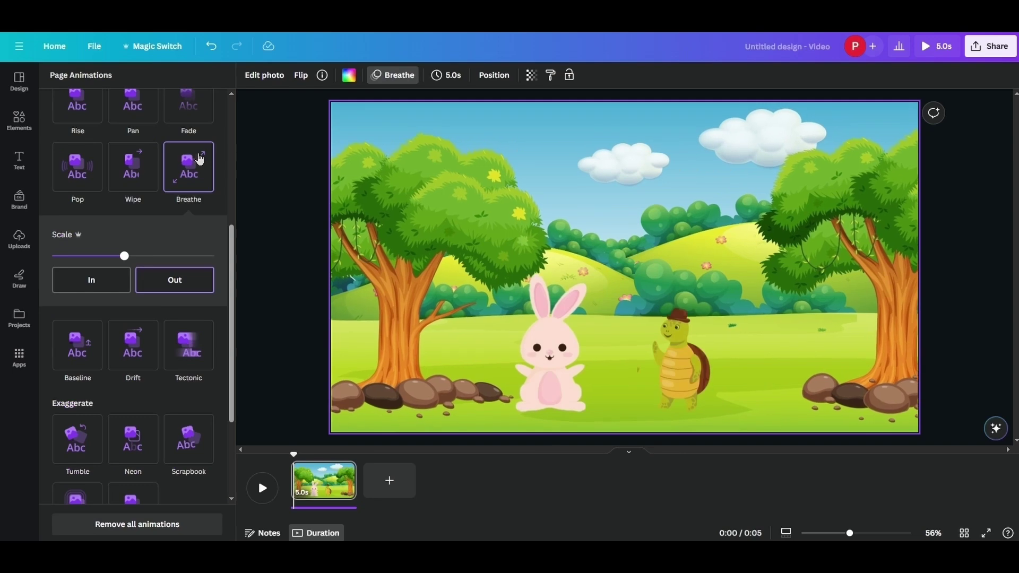
{"action": "left_click", "coordinate": [611, 345]}
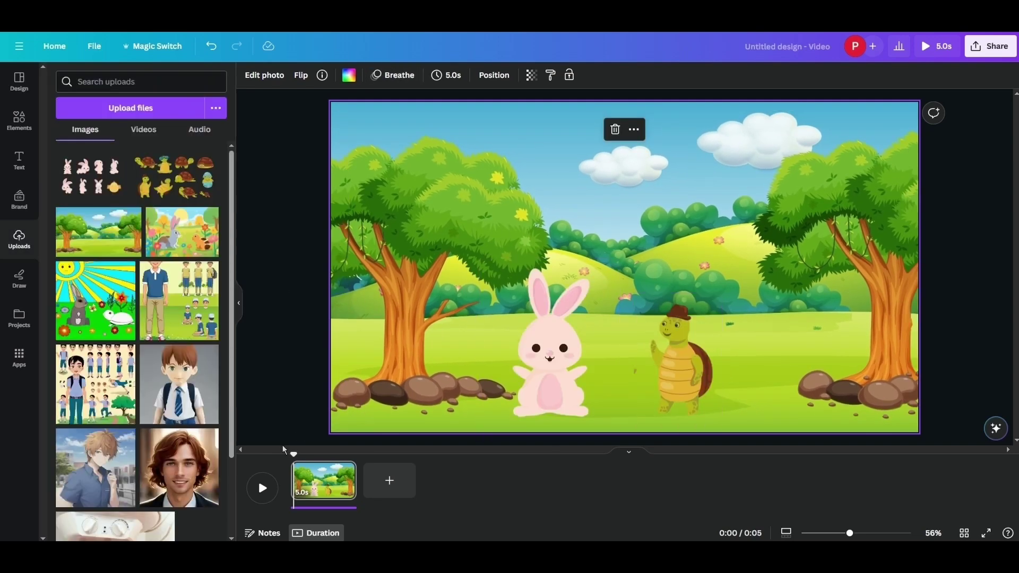
{"action": "left_click", "coordinate": [259, 480]}
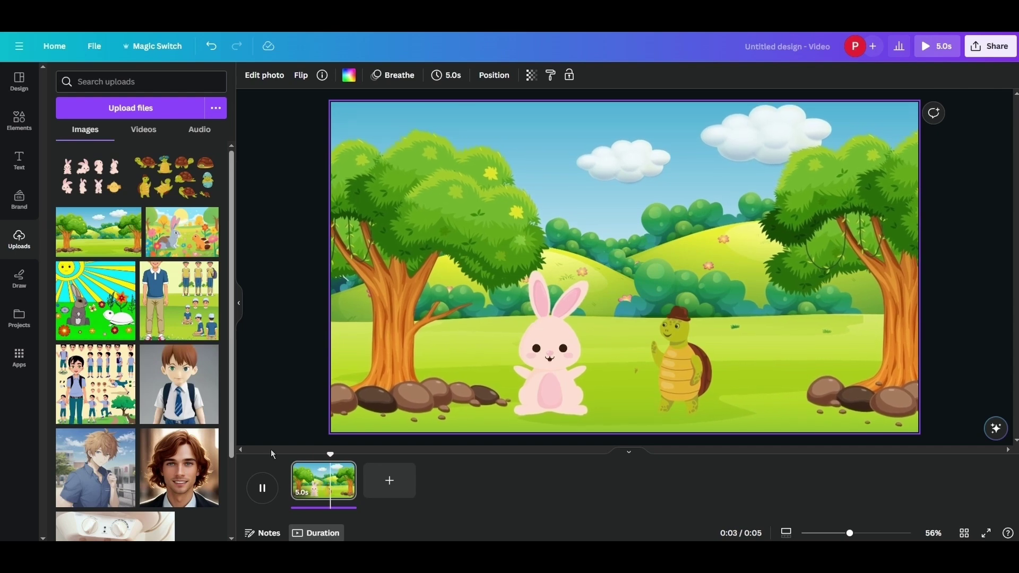
- Add a blank page after the scene, and duplicate the first page
{"action": "left_click", "coordinate": [383, 486]}
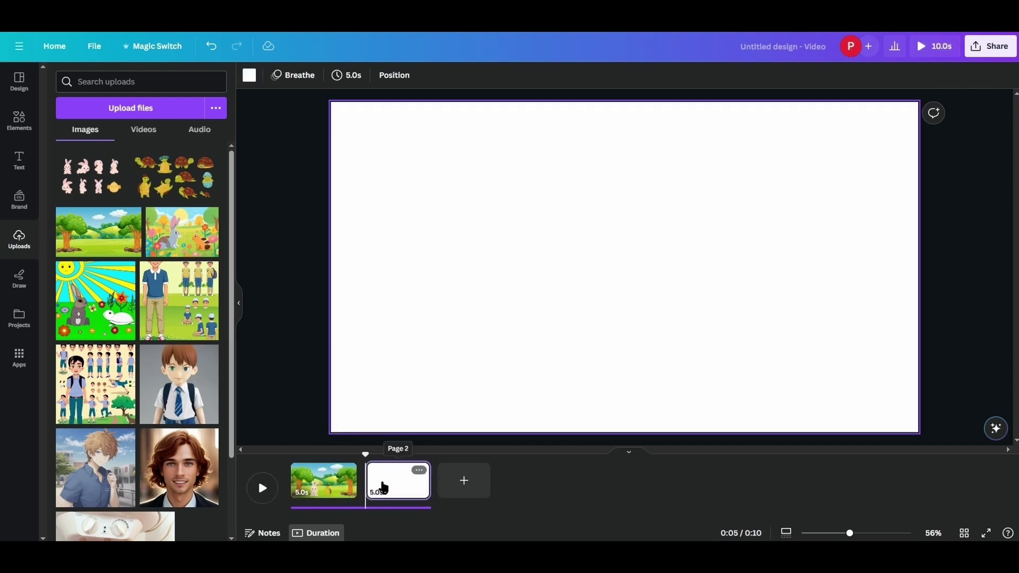
{"action": "left_click", "coordinate": [328, 481]}
{"action": "left_click", "coordinate": [348, 472]}
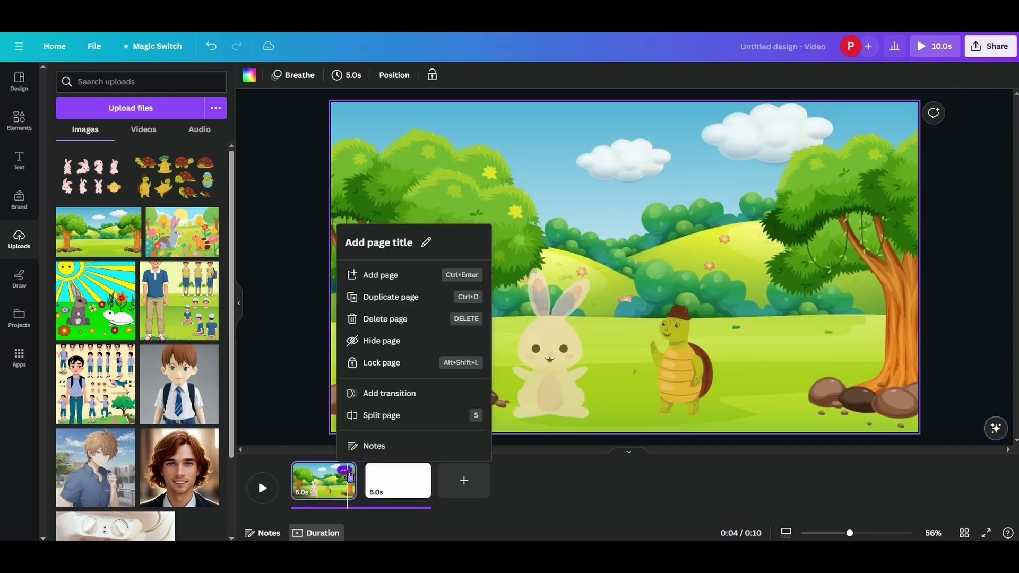
{"action": "left_click", "coordinate": [394, 298]}
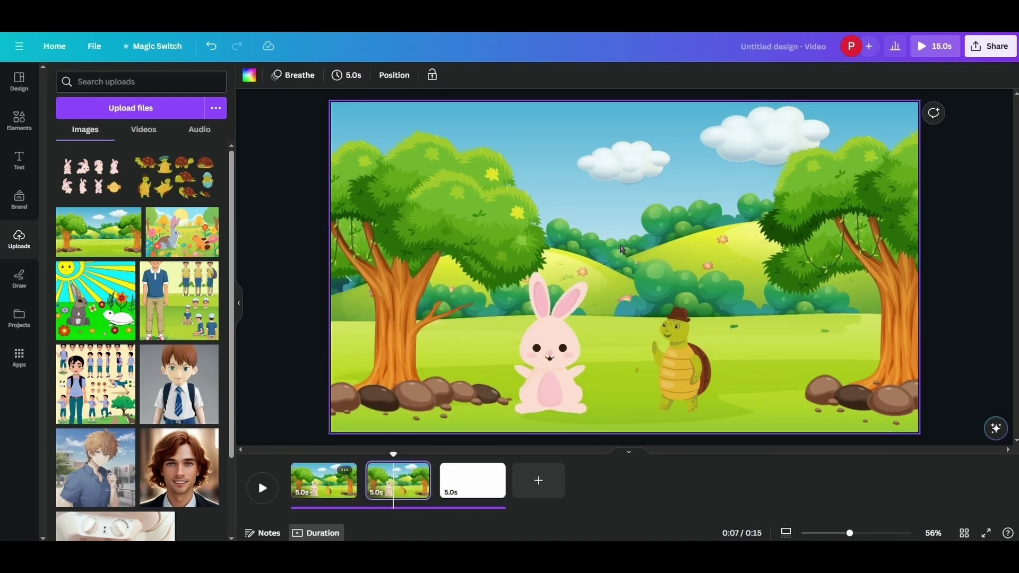
- Enlarge the duplicated page's background within its crop so the frame closes in on the left tree, its rocks and the grass
{"action": "double_click", "coordinate": [643, 225]}
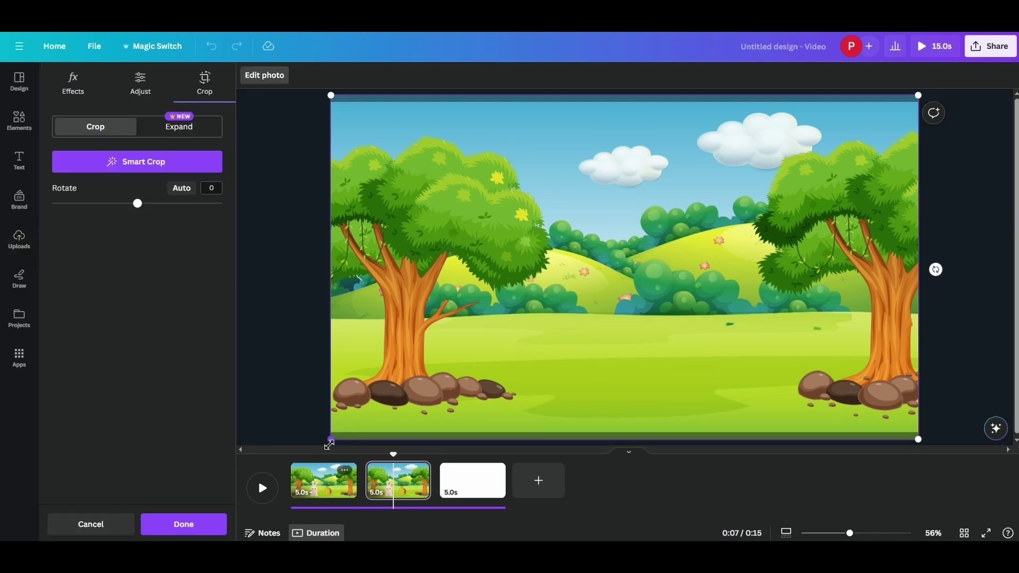
{"action": "left_click_drag", "start_coordinate": [270, 454], "coordinate": [105, 526]}
{"action": "left_click_drag", "start_coordinate": [371, 394], "coordinate": [784, 234]}
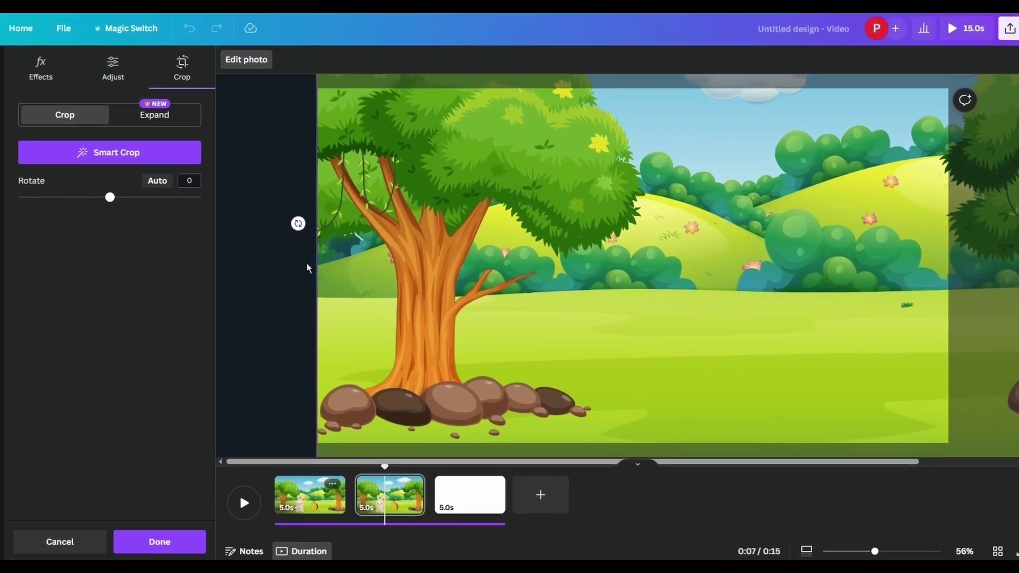
{"action": "left_click", "coordinate": [312, 228]}
{"action": "double_click", "coordinate": [430, 361]}
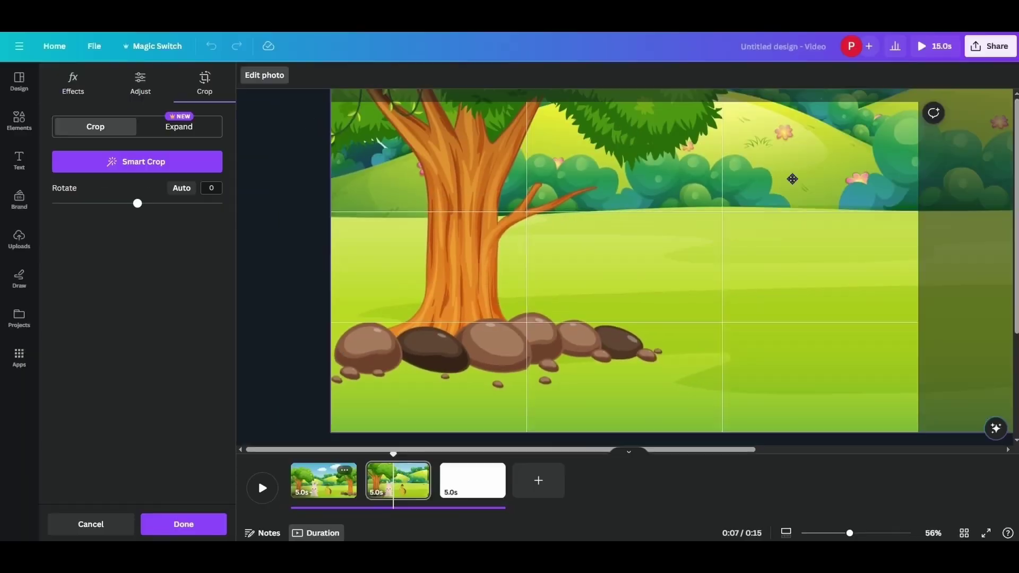
{"action": "left_click", "coordinate": [293, 337]}
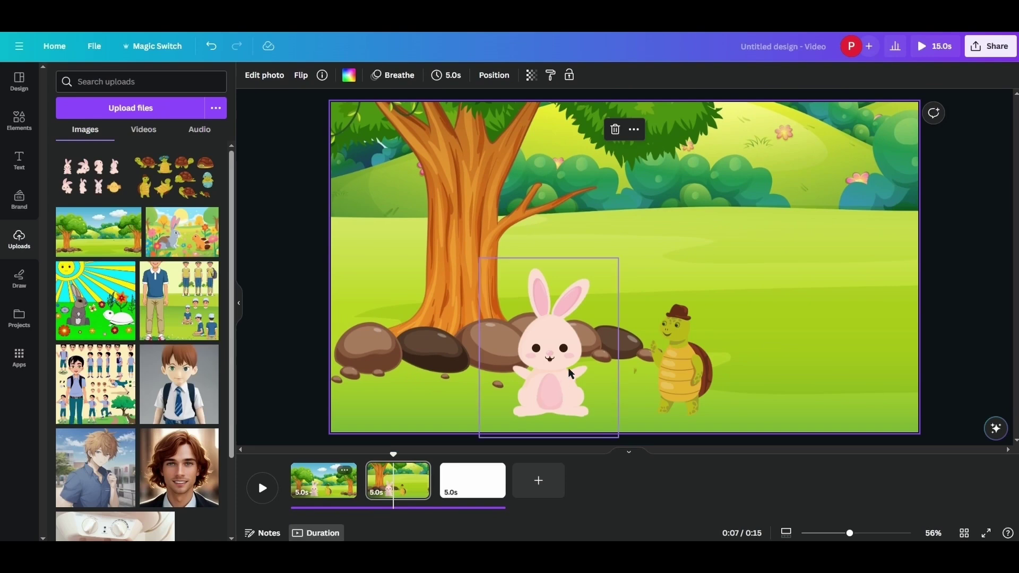
- Delete the turtle from the duplicated page, and enlarge the bunny on the open grass beside the rocks
{"action": "left_click_drag", "start_coordinate": [679, 361], "coordinate": [873, 345]}
{"action": "left_click_drag", "start_coordinate": [552, 350], "coordinate": [716, 318]}
{"action": "left_click_drag", "start_coordinate": [873, 344], "coordinate": [846, 320]}
{"action": "key", "text": "Delete"}
{"action": "left_click", "coordinate": [728, 317]}
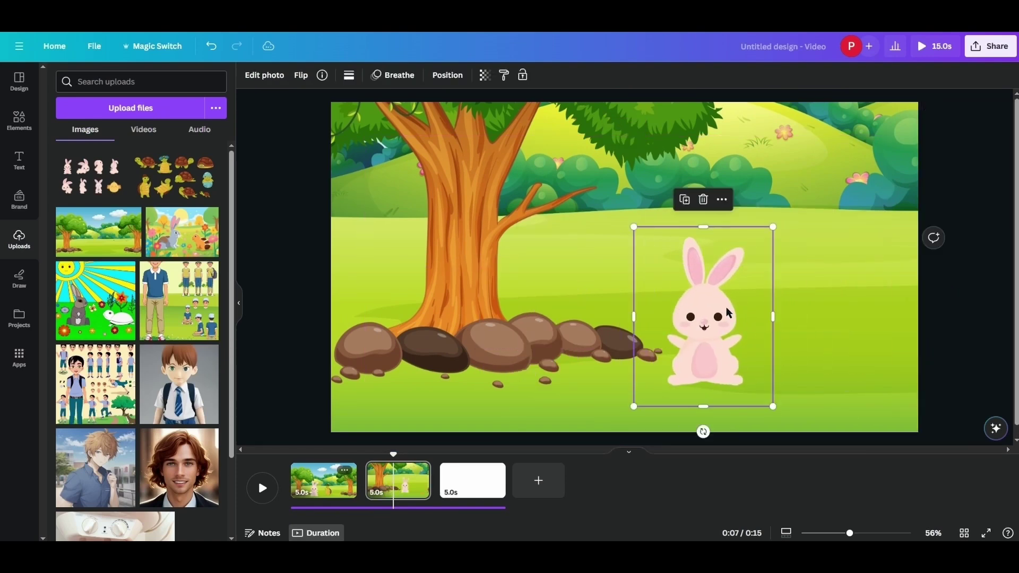
{"action": "left_click_drag", "start_coordinate": [772, 227], "coordinate": [837, 148]}
{"action": "left_click_drag", "start_coordinate": [745, 248], "coordinate": [732, 259]}
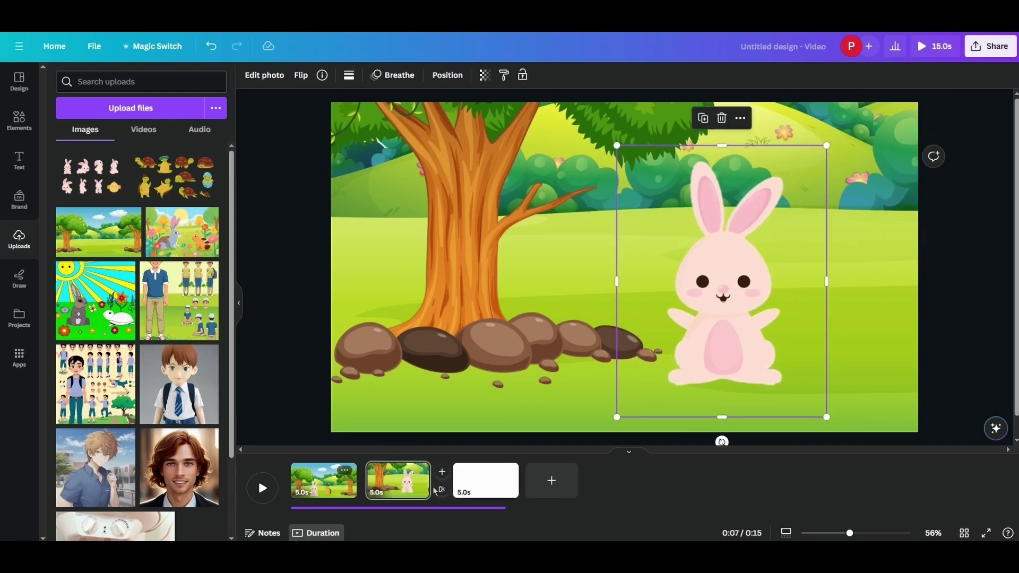
- Trim the bunny close-up page to 2.4 s and the opening page to 4.1 s
{"action": "left_click_drag", "start_coordinate": [431, 481], "coordinate": [402, 480]}
{"action": "left_click", "coordinate": [339, 480]}
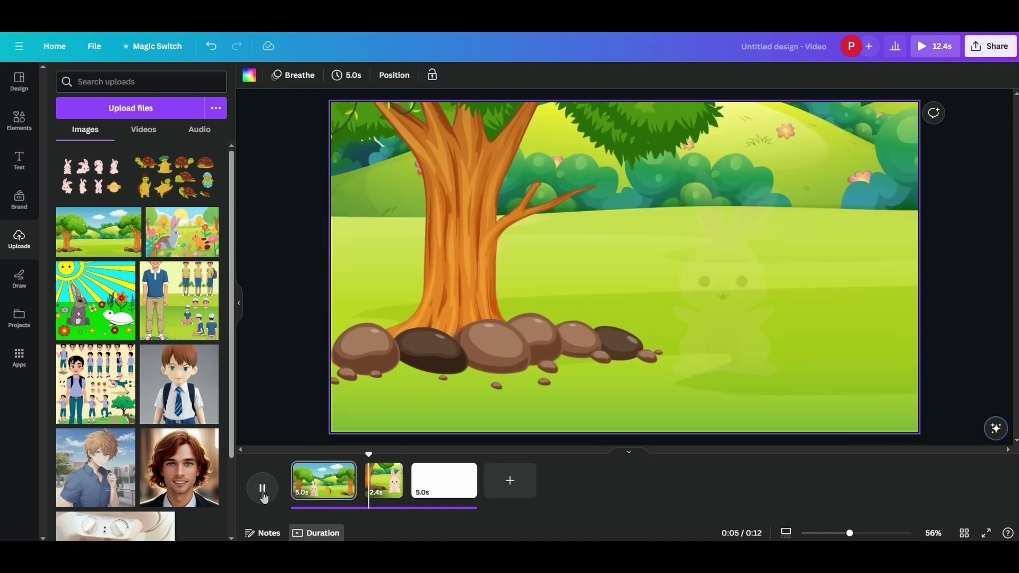
{"action": "left_click", "coordinate": [262, 488]}
{"action": "left_click_drag", "start_coordinate": [355, 480], "coordinate": [344, 480]}
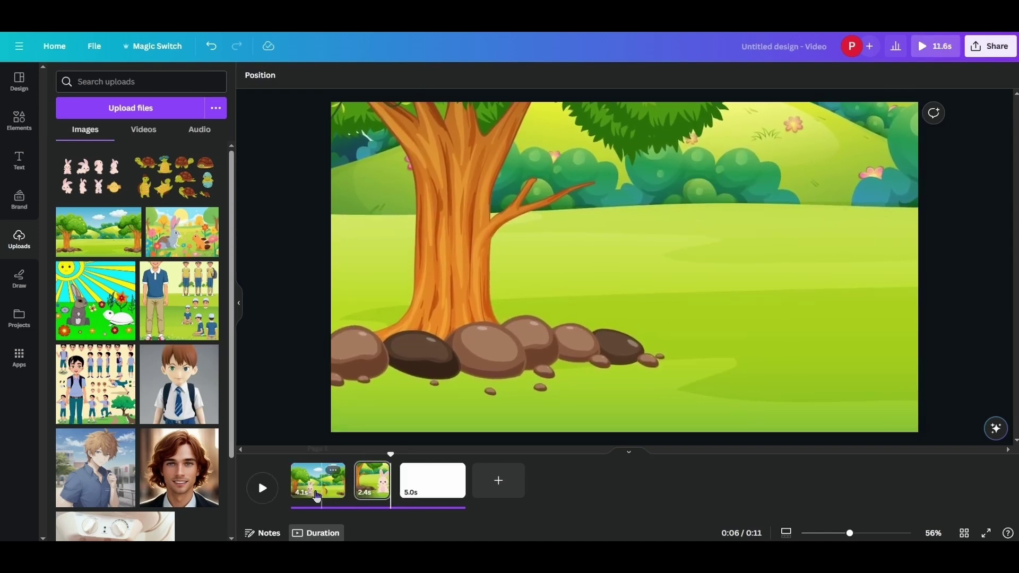
- Duplicate the 2.4 s bunny close-up page
{"action": "left_click", "coordinate": [313, 488]}
{"action": "left_click", "coordinate": [380, 467]}
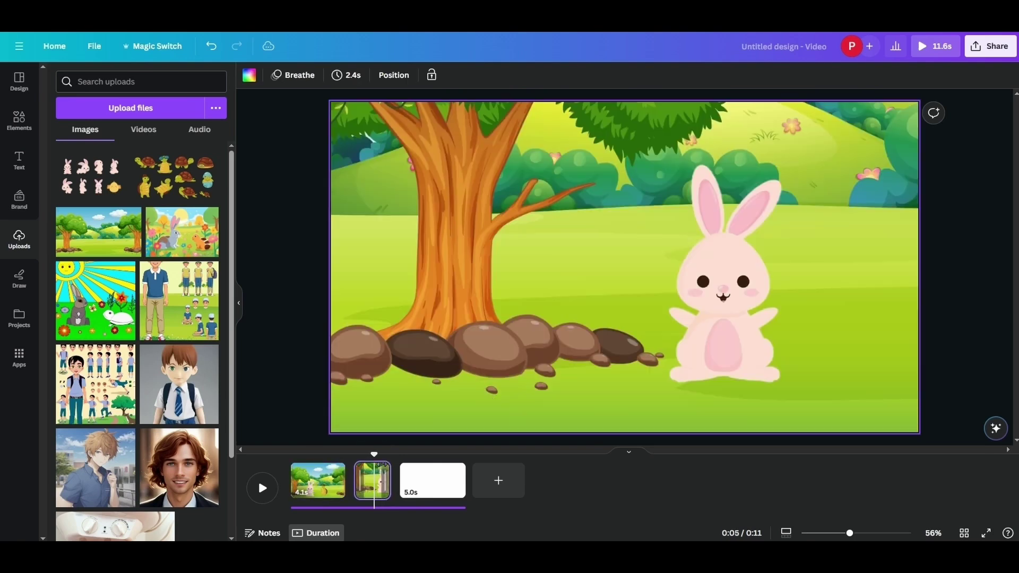
{"action": "left_click", "coordinate": [379, 471]}
{"action": "left_click", "coordinate": [448, 296]}
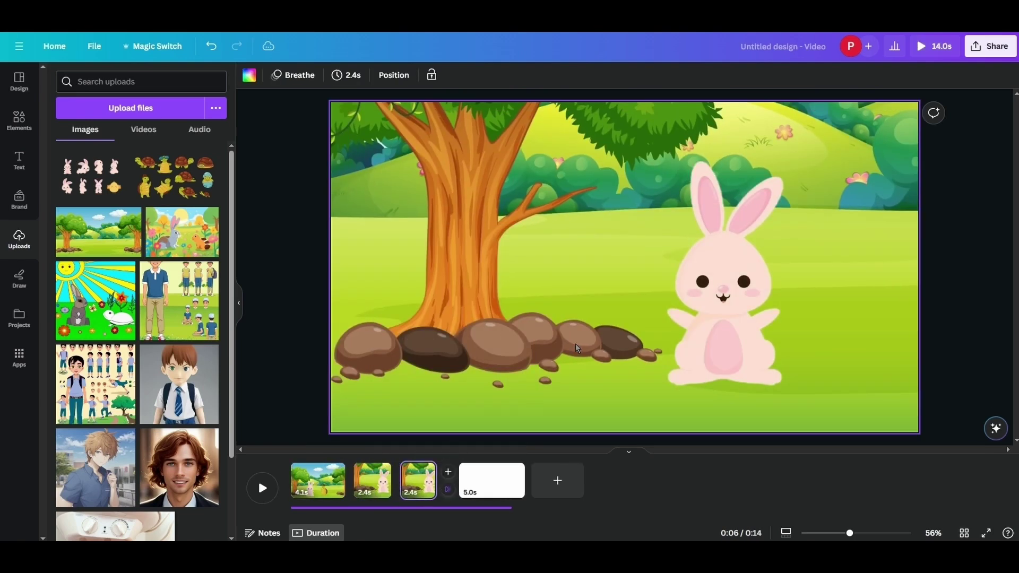
{"action": "left_click", "coordinate": [619, 269]}
{"action": "double_click", "coordinate": [559, 257]}
{"action": "left_click_drag", "start_coordinate": [473, 250], "coordinate": [328, 248]}
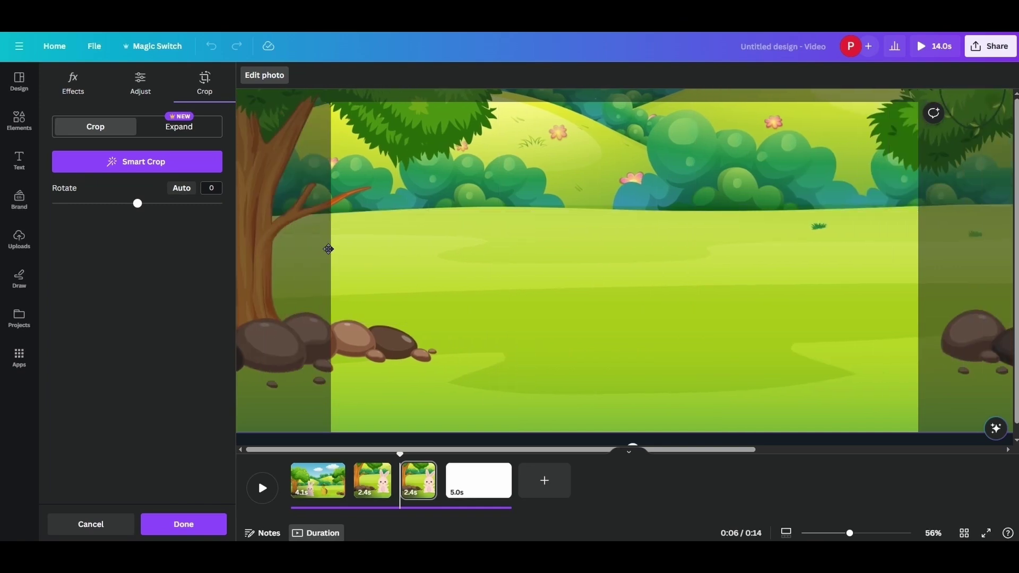
- Replace the bunny on the third page with a copy of the turtle from the opening page
{"action": "left_click", "coordinate": [319, 494]}
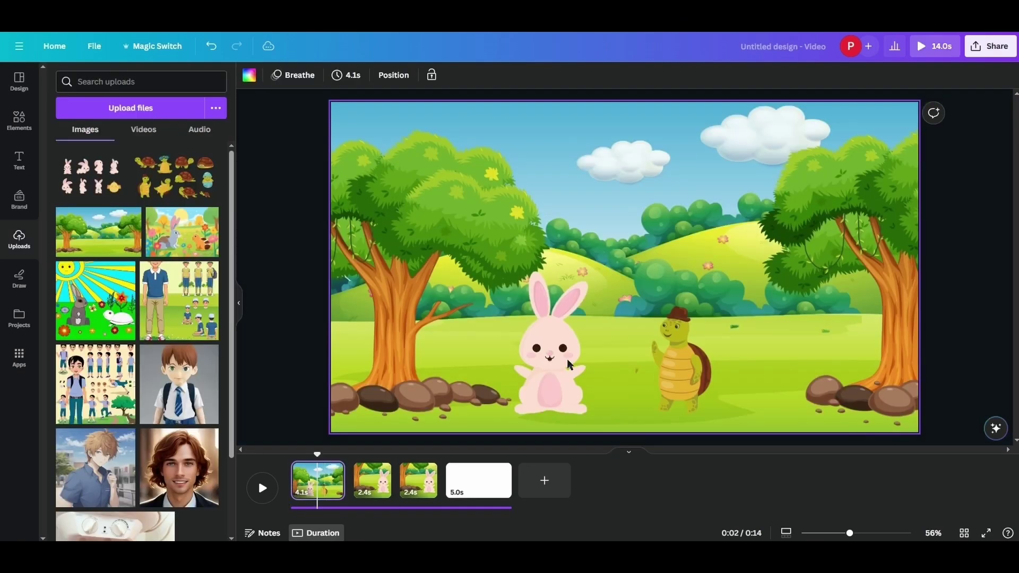
{"action": "left_click", "coordinate": [677, 359]}
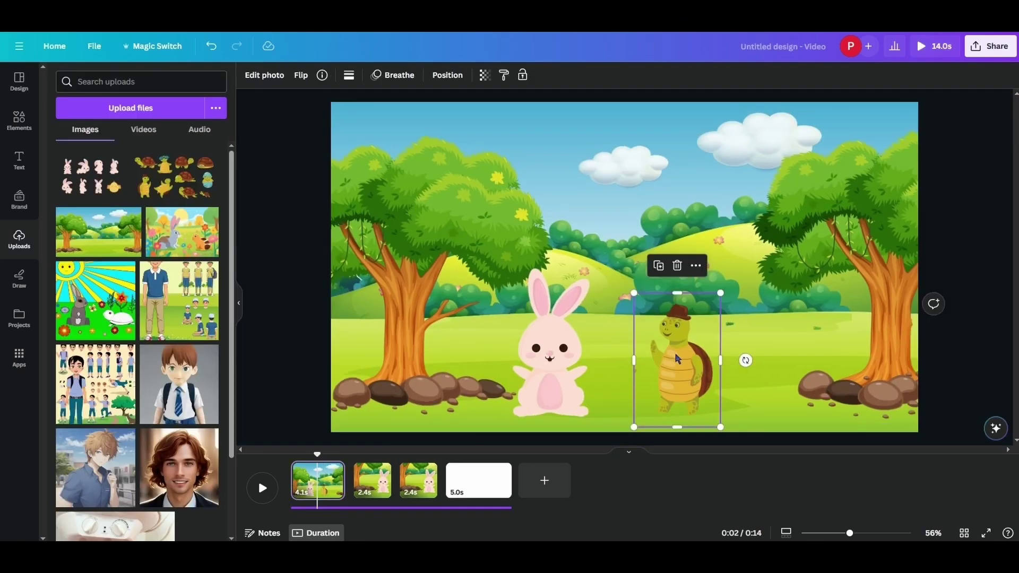
{"action": "left_click", "coordinate": [416, 482]}
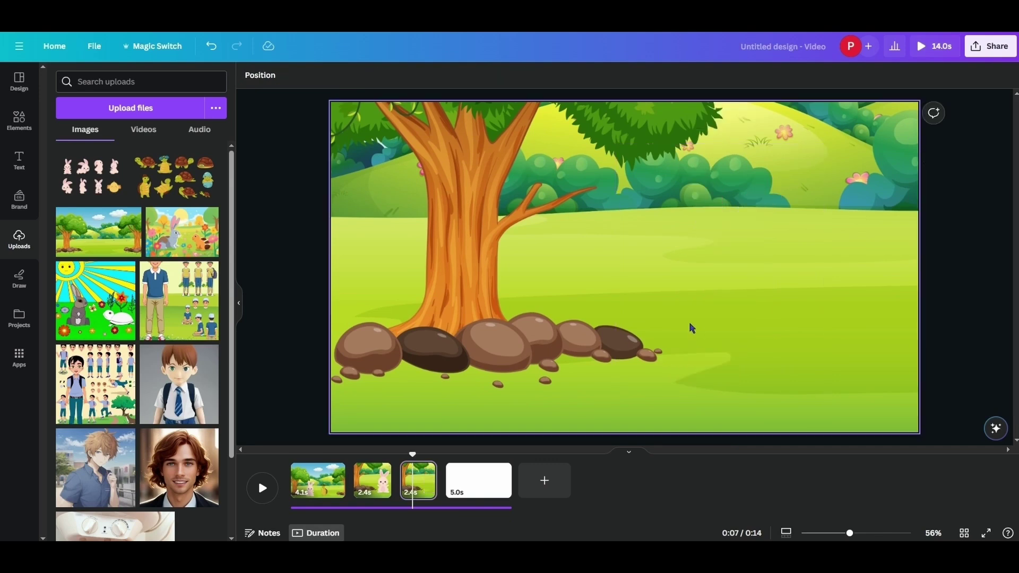
{"action": "left_click", "coordinate": [691, 328]}
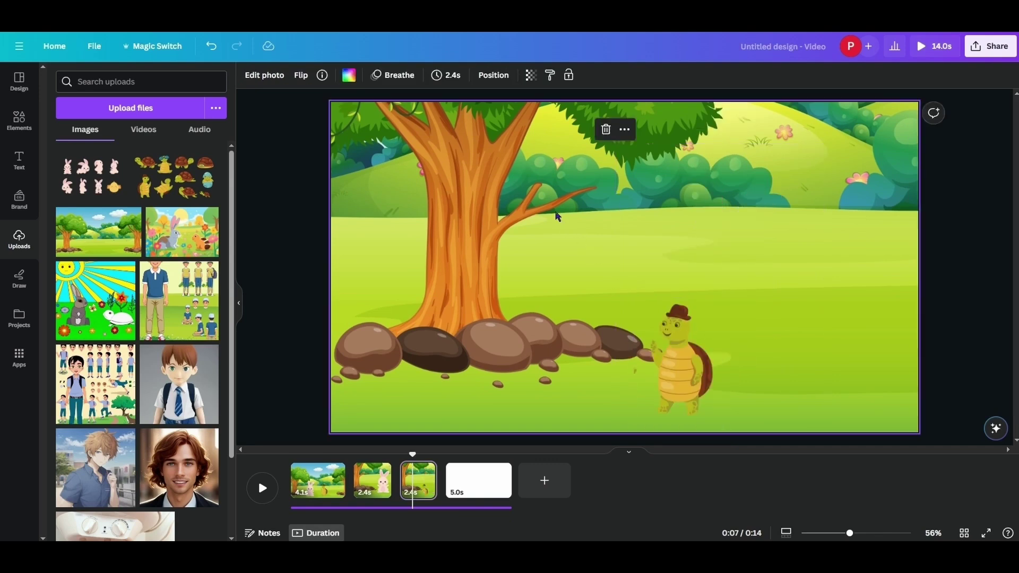
- Shift the turtle page's background to the open grass between the trees, and enlarge the turtle near the middle
{"action": "double_click", "coordinate": [477, 404]}
{"action": "left_click", "coordinate": [211, 525]}
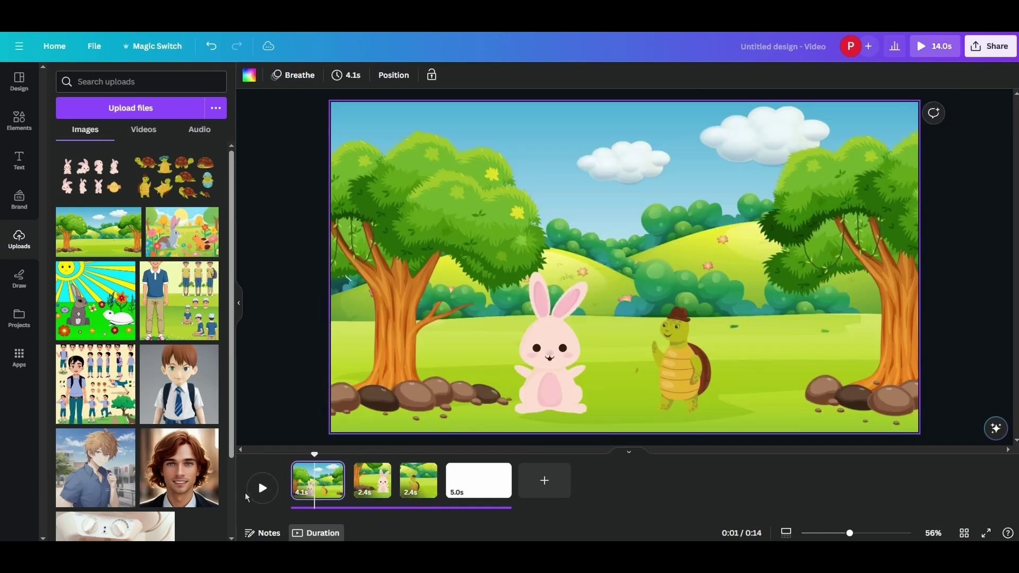
{"action": "left_click", "coordinate": [413, 482]}
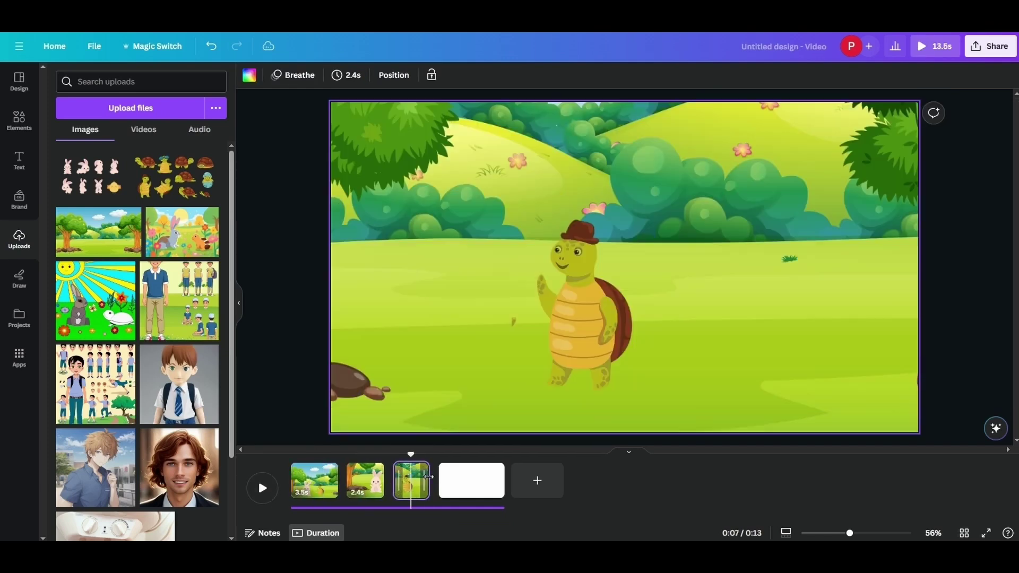
{"action": "left_click", "coordinate": [469, 479]}
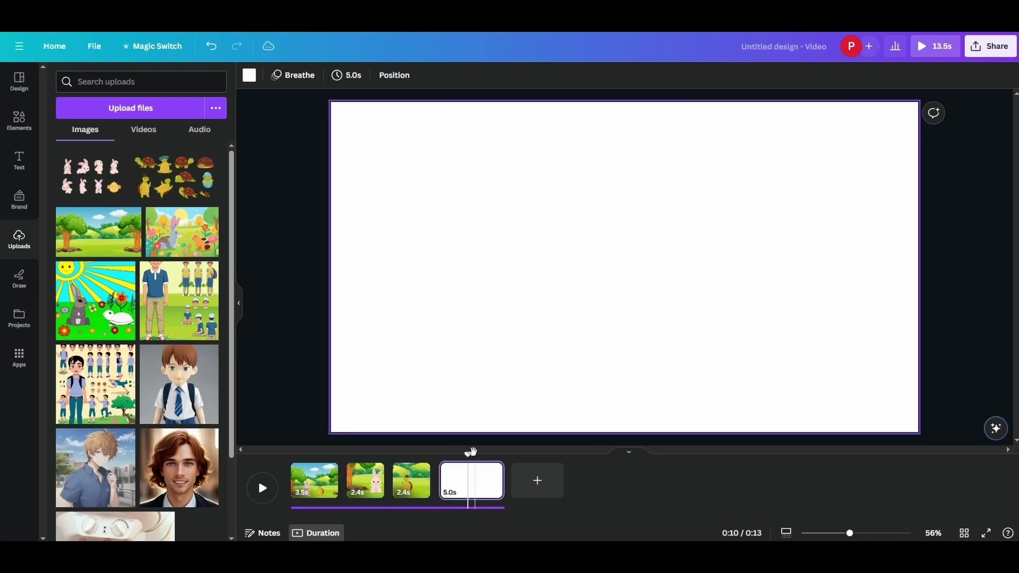
{"action": "left_click", "coordinate": [324, 493]}
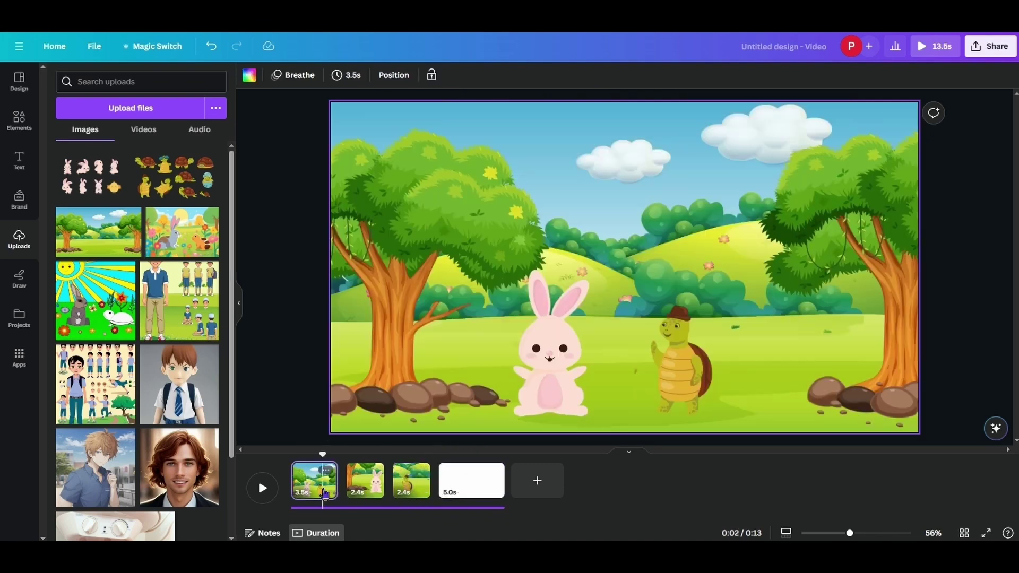
{"action": "left_click", "coordinate": [411, 485]}
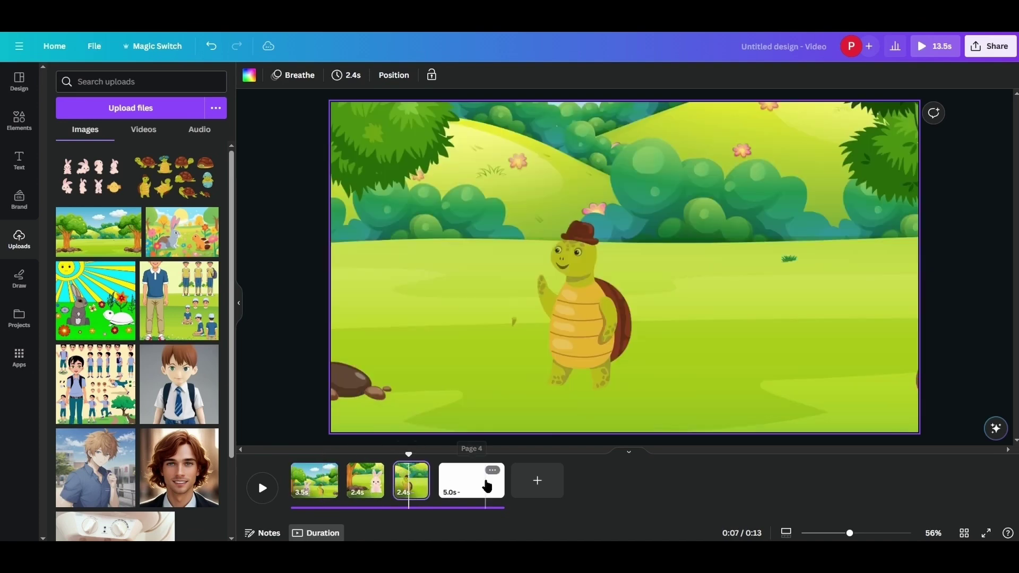
{"action": "left_click", "coordinate": [486, 486]}
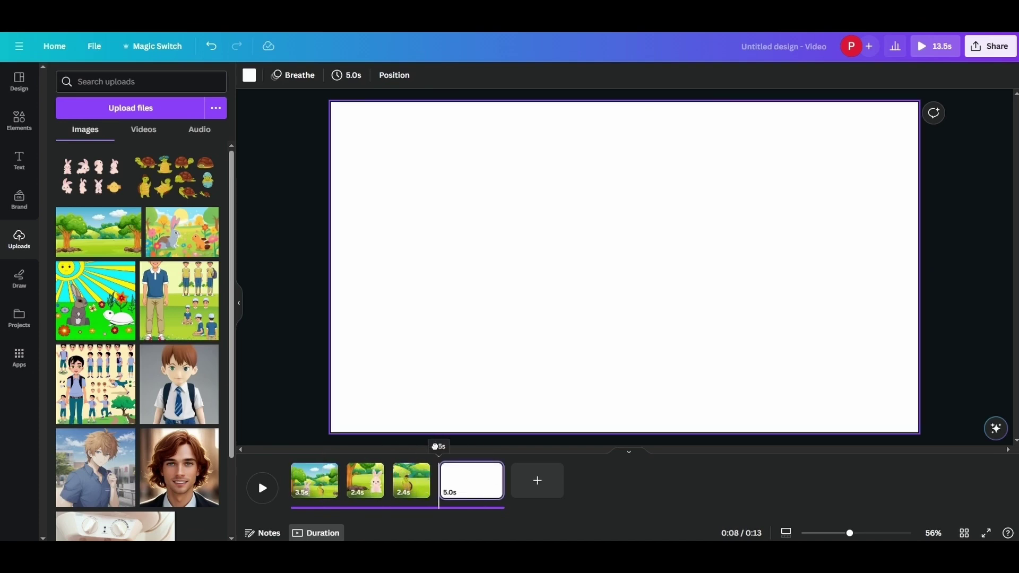
{"action": "left_click", "coordinate": [417, 472]}
- Switch to Freepik's cartoon forest results and download the nature scene with a hiking track and trees
{"action": "left_click", "coordinate": [300, 366]}
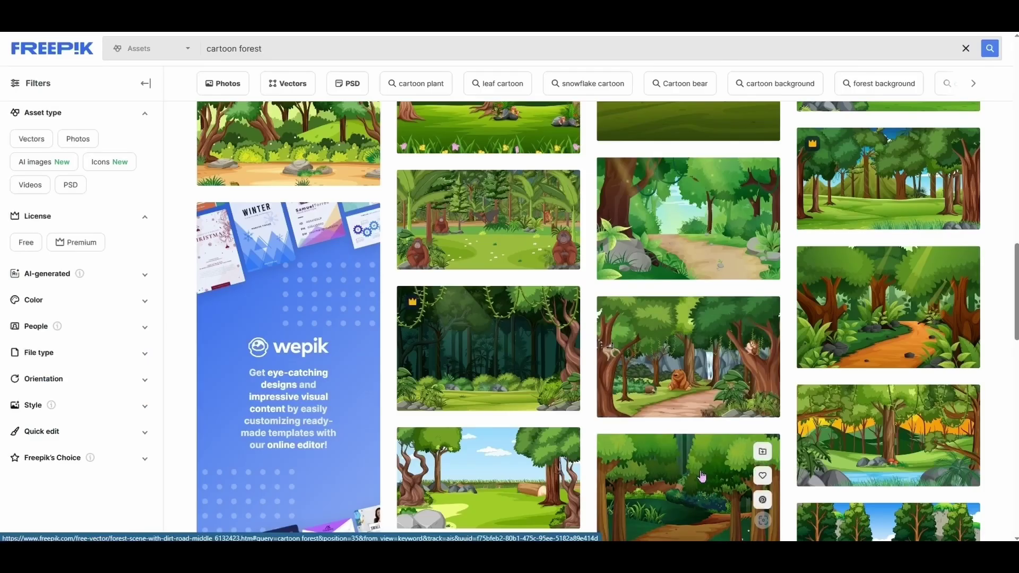
{"action": "scroll", "coordinate": [702, 477], "scroll_direction": "down", "scroll_amount": 2}
{"action": "scroll", "coordinate": [700, 474], "scroll_direction": "up", "scroll_amount": 10}
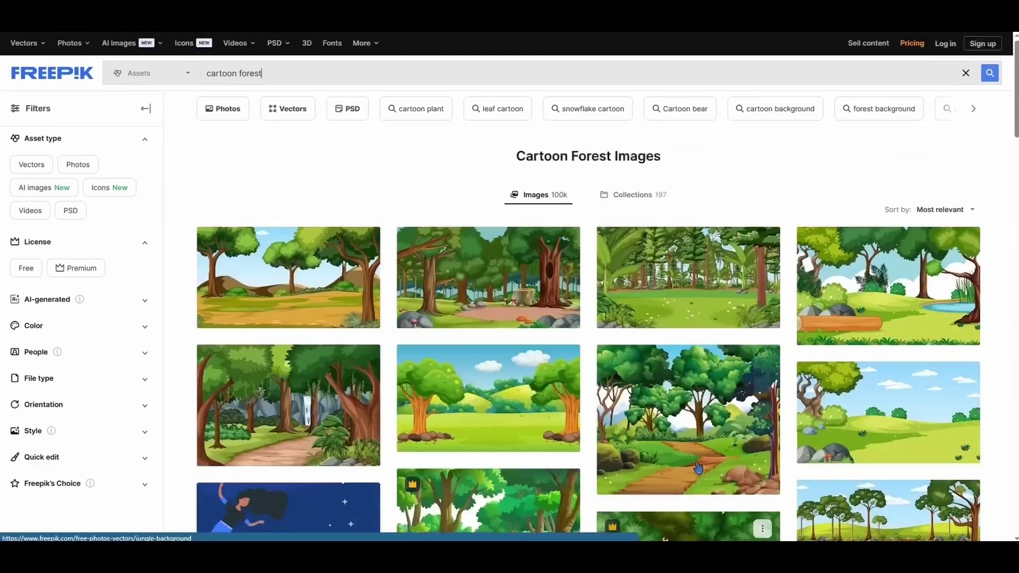
{"action": "left_click", "coordinate": [695, 414]}
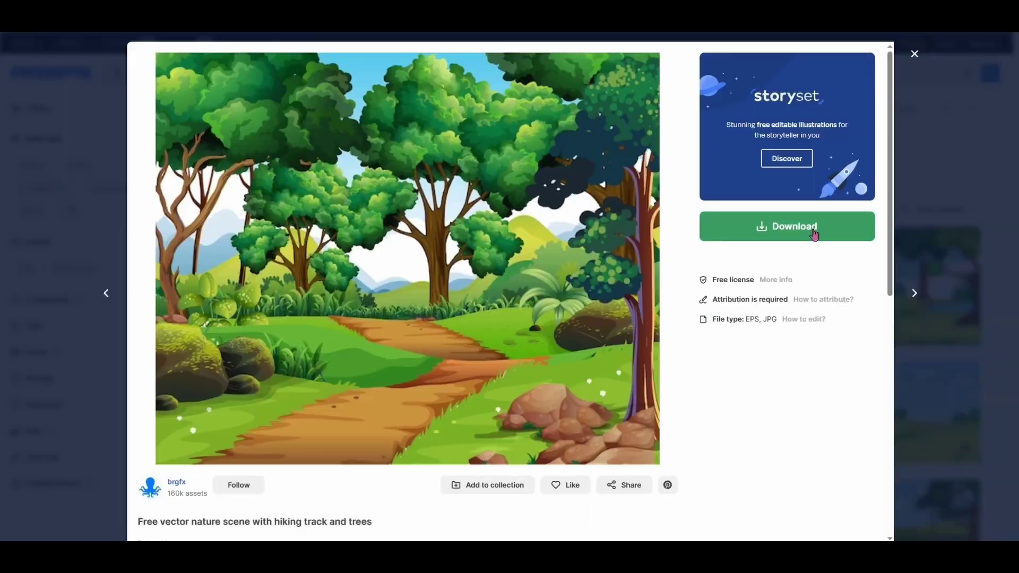
{"action": "left_click", "coordinate": [814, 234]}
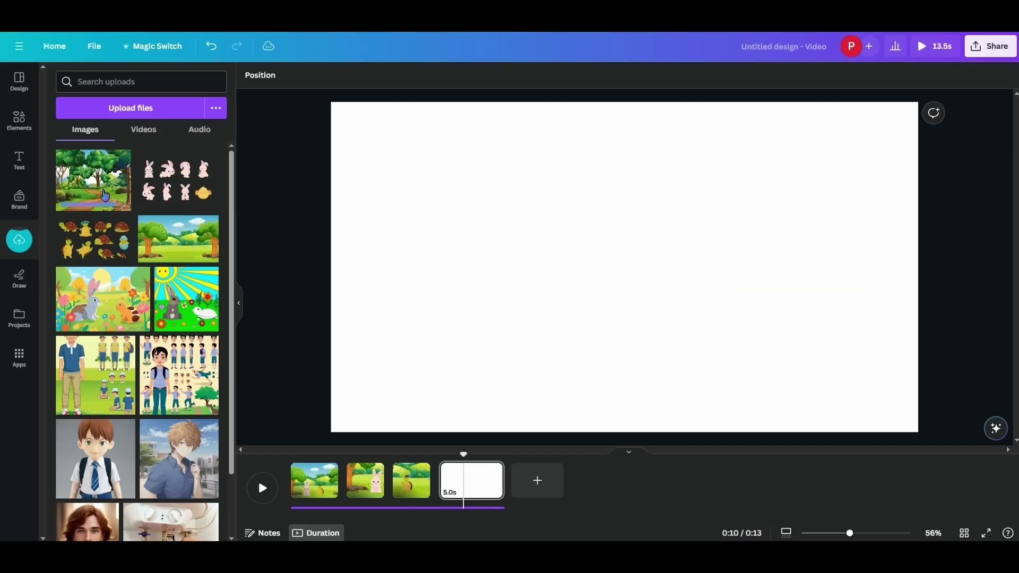
- Set the hiking track forest image as the blank fourth page's background, and shift it to show the full path in the foreground
{"action": "left_click", "coordinate": [103, 197]}
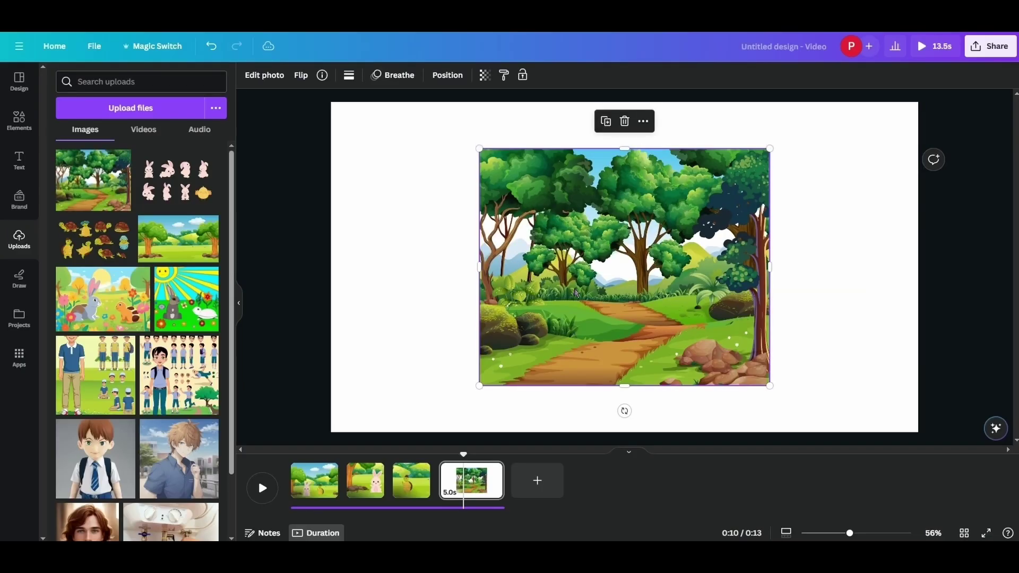
{"action": "right_click", "coordinate": [607, 225]}
{"action": "left_click", "coordinate": [687, 504]}
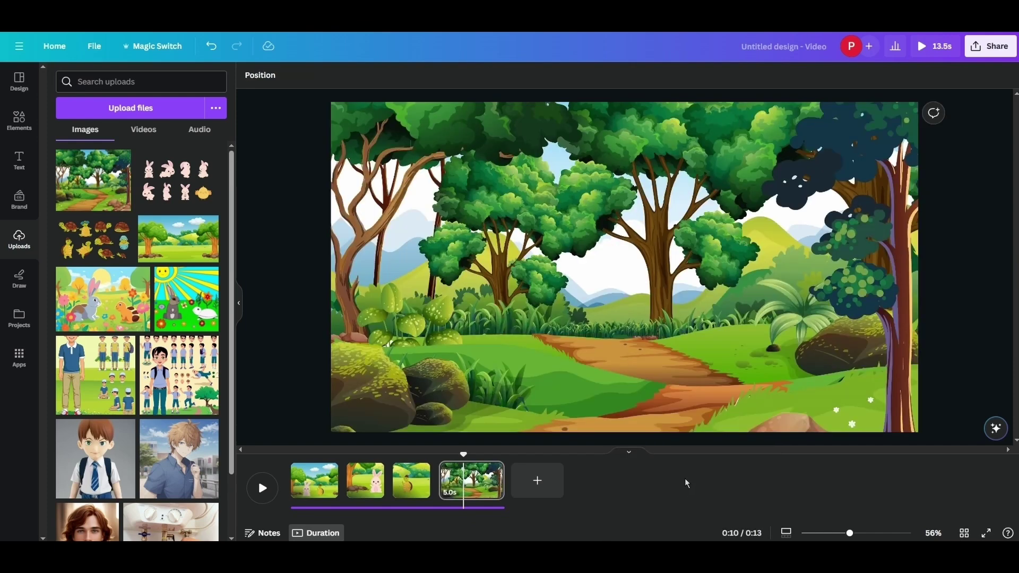
{"action": "double_click", "coordinate": [645, 314]}
{"action": "left_click_drag", "start_coordinate": [652, 329], "coordinate": [644, 217]}
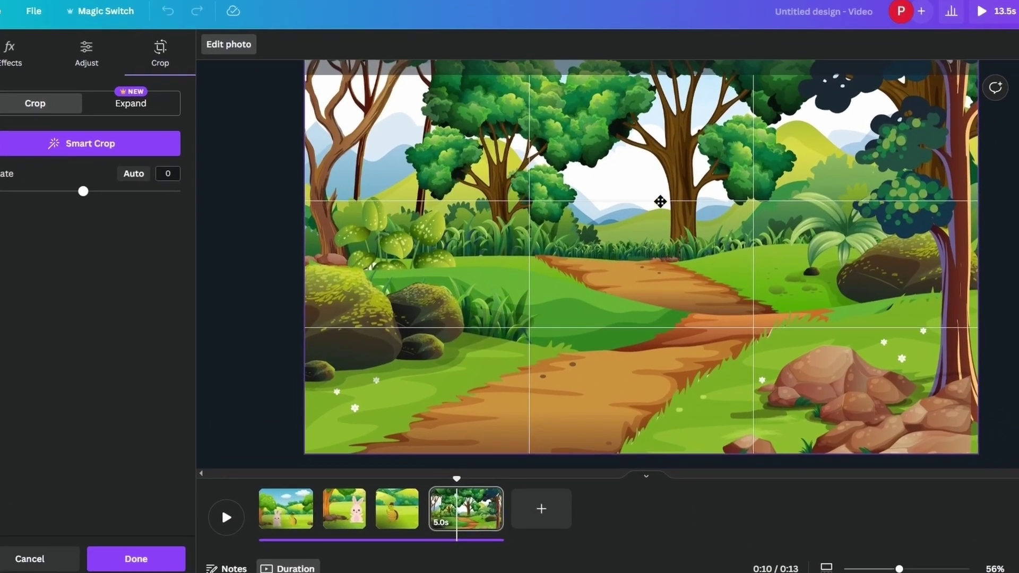
{"action": "left_click", "coordinate": [520, 534]}
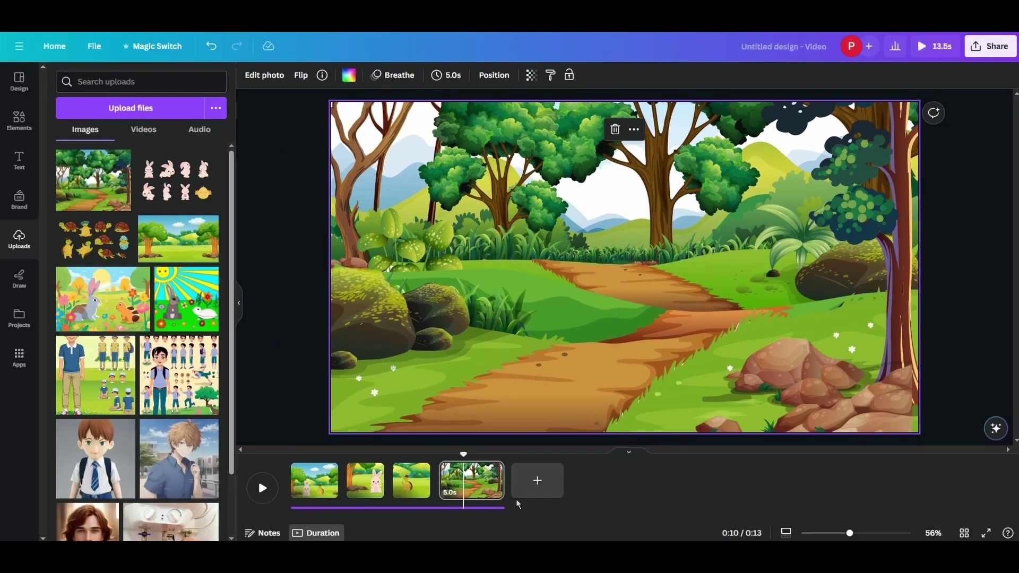
- Add the bunny sheet to the forest page and crop it to the single crouching bunny
{"action": "left_click", "coordinate": [168, 183]}
{"action": "left_click_drag", "start_coordinate": [755, 277], "coordinate": [573, 265]}
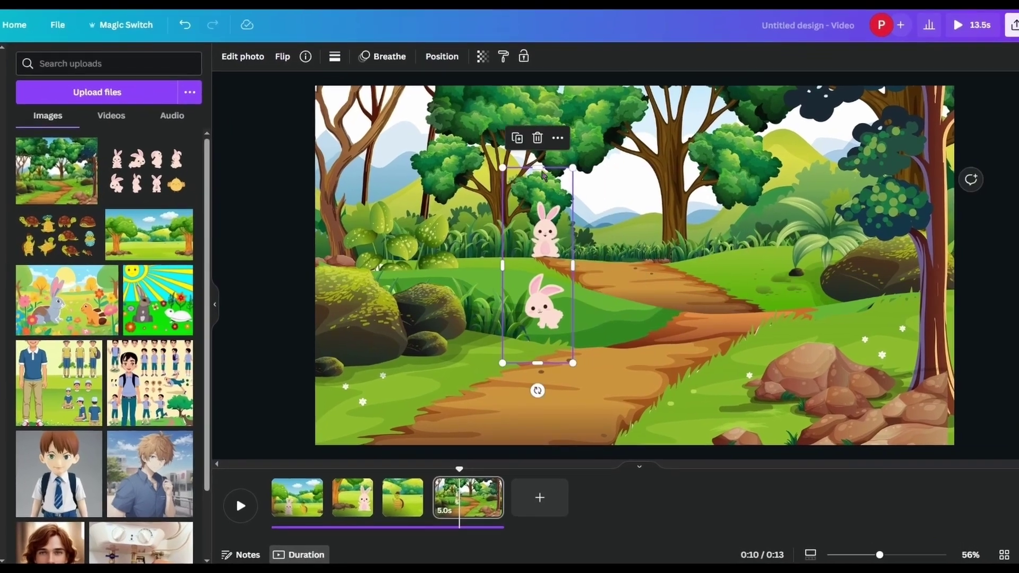
{"action": "left_click_drag", "start_coordinate": [542, 173], "coordinate": [538, 263]}
{"action": "left_click_drag", "start_coordinate": [502, 313], "coordinate": [514, 325]}
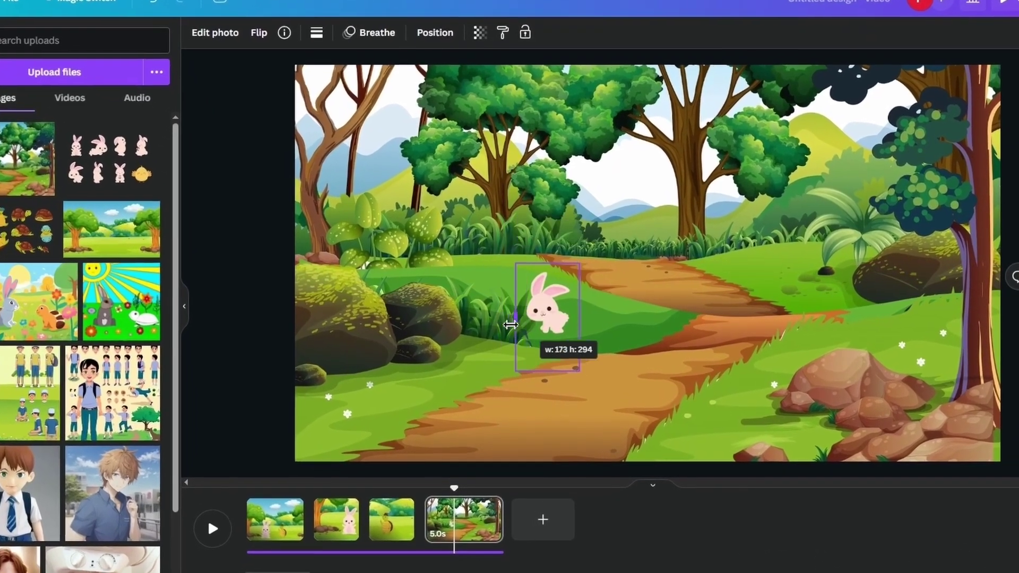
- Flip the bunny horizontally, enlarge it and place it at the near end of the path beside the grass
{"action": "left_click", "coordinate": [260, 33]}
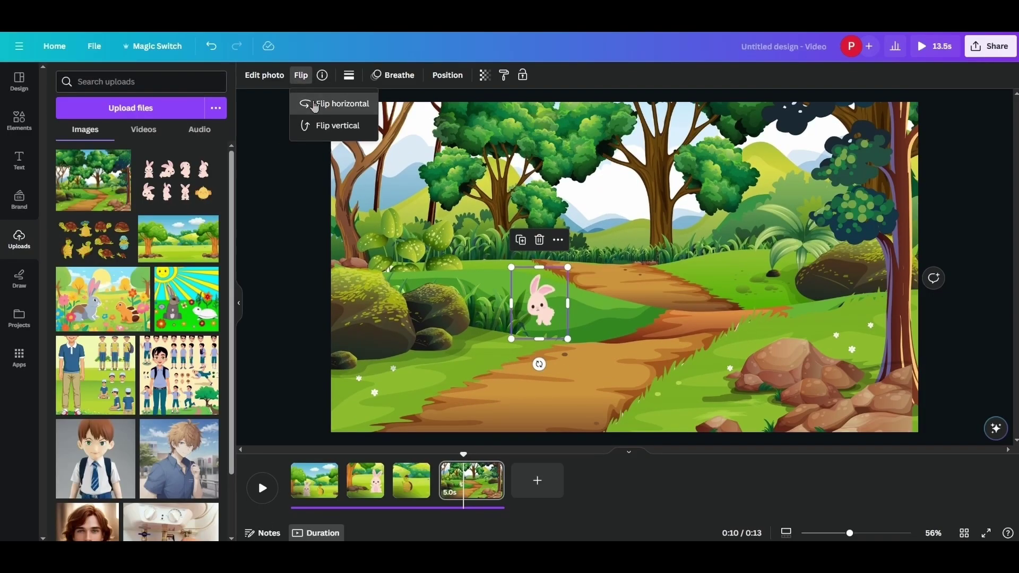
{"action": "left_click", "coordinate": [538, 335]}
{"action": "left_click_drag", "start_coordinate": [538, 335], "coordinate": [493, 327]}
{"action": "mouse_move", "coordinate": [460, 376]}
{"action": "left_mouse_down"}
{"action": "mouse_move", "coordinate": [584, 242]}
{"action": "mouse_move", "coordinate": [463, 380]}
{"action": "left_mouse_up"}
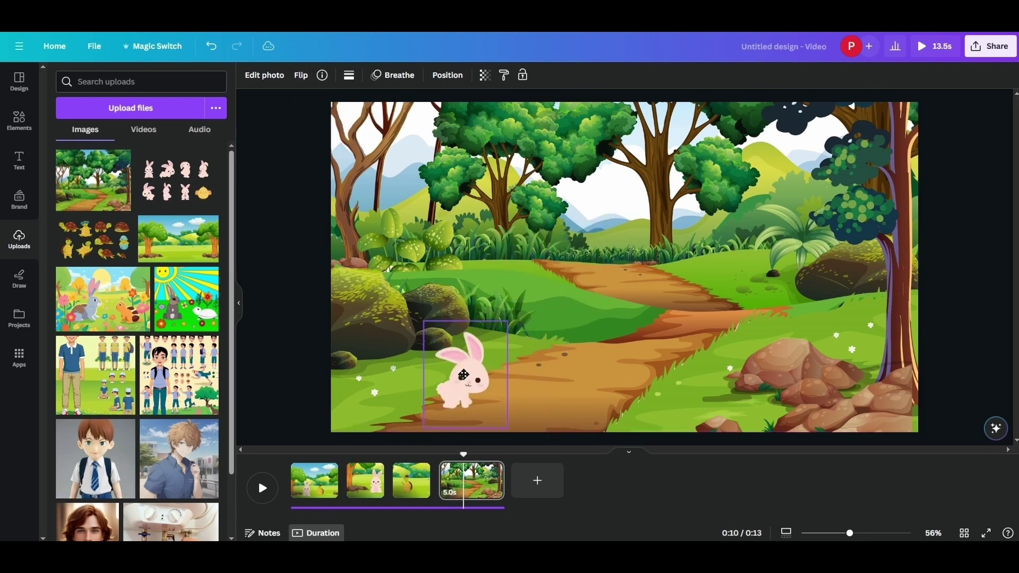
- Add the turtle sheet, crop it to the walking turtle facing away from the bunny, and place it enlarged on the path beside the bunny
{"action": "left_click", "coordinate": [66, 227]}
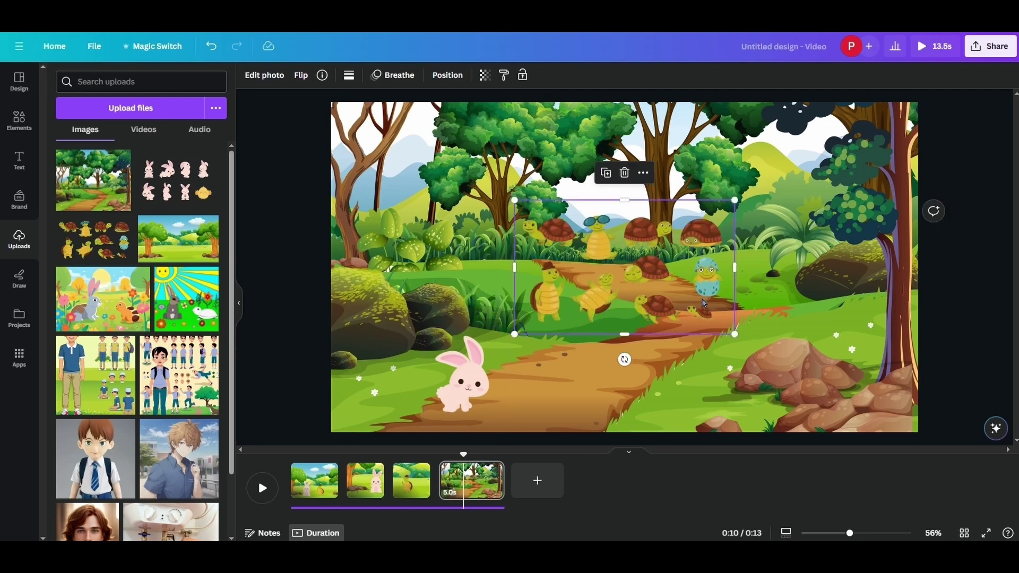
{"action": "left_click_drag", "start_coordinate": [734, 267], "coordinate": [680, 263]}
{"action": "left_click_drag", "start_coordinate": [515, 268], "coordinate": [590, 274]}
{"action": "left_click_drag", "start_coordinate": [621, 241], "coordinate": [527, 395]}
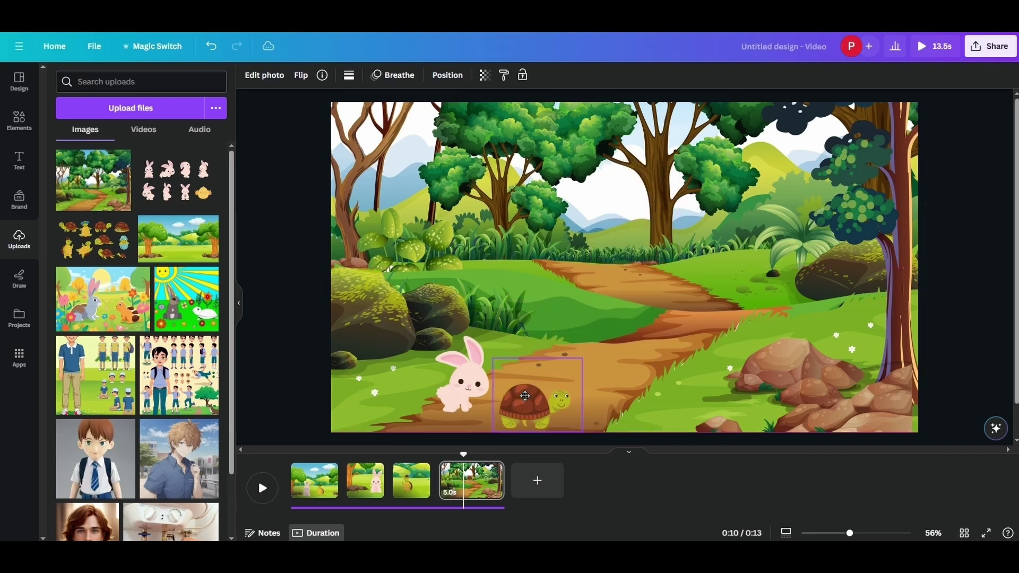
{"action": "left_click_drag", "start_coordinate": [584, 351], "coordinate": [596, 340]}
- Enlarge the bunny to about 307 by 392, and move the turtle slightly farther from it along the path
{"action": "left_click", "coordinate": [465, 377]}
{"action": "left_click_drag", "start_coordinate": [499, 333], "coordinate": [523, 314]}
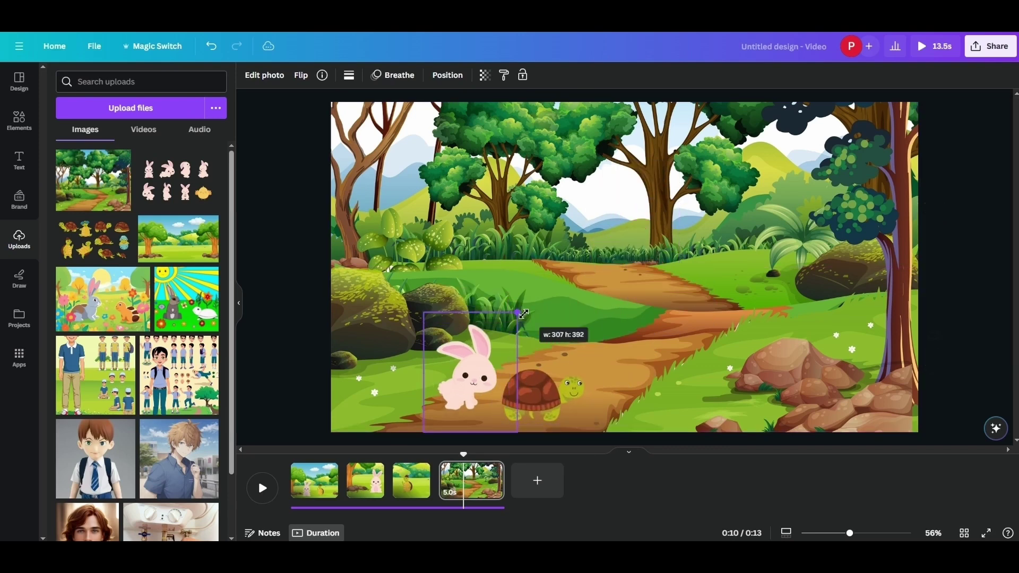
{"action": "left_click", "coordinate": [536, 378]}
{"action": "left_click_drag", "start_coordinate": [536, 378], "coordinate": [545, 379]}
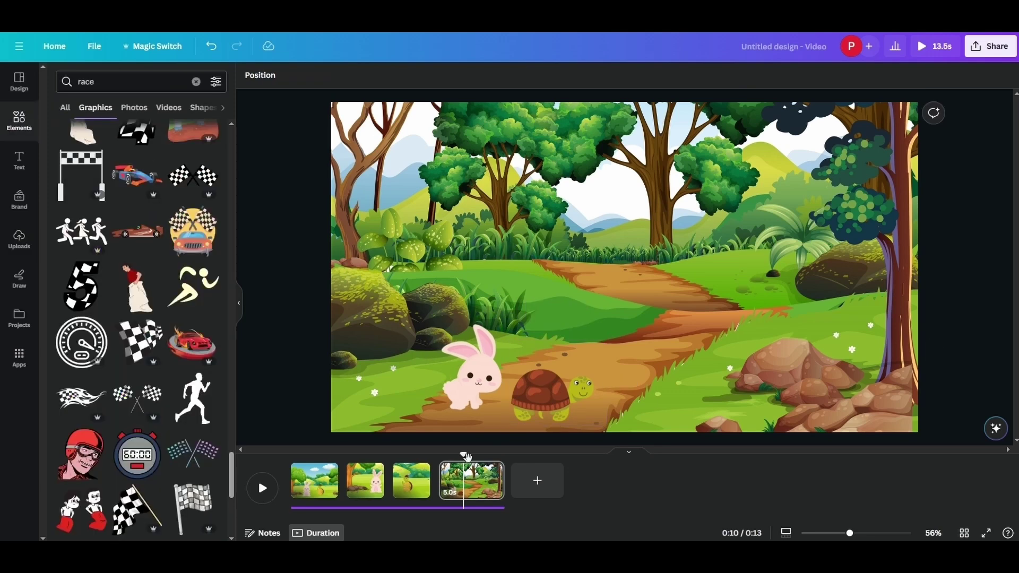
- Change the forest page's animation from Breathe to Drift
{"action": "left_click", "coordinate": [371, 228]}
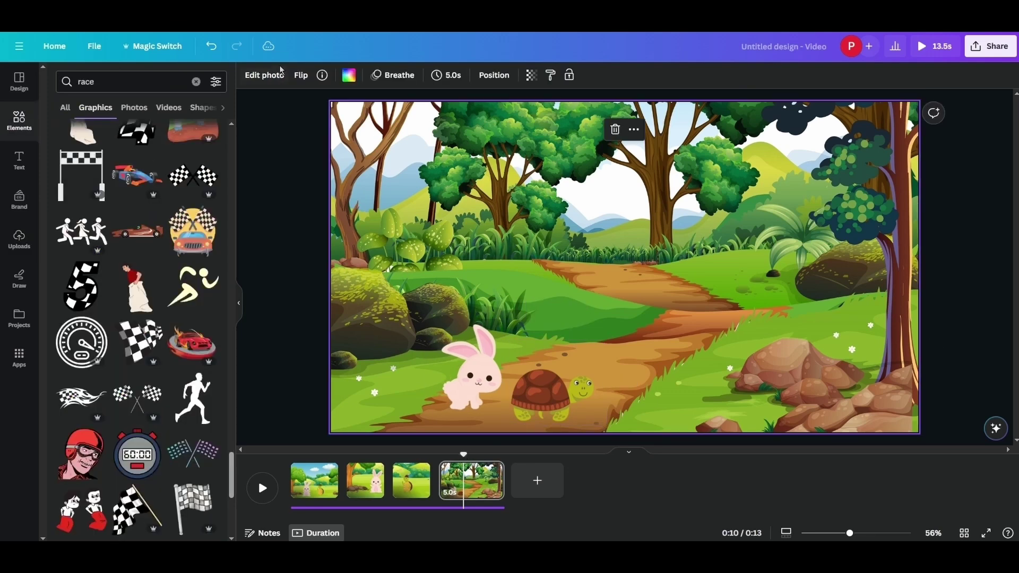
{"action": "left_click", "coordinate": [404, 80]}
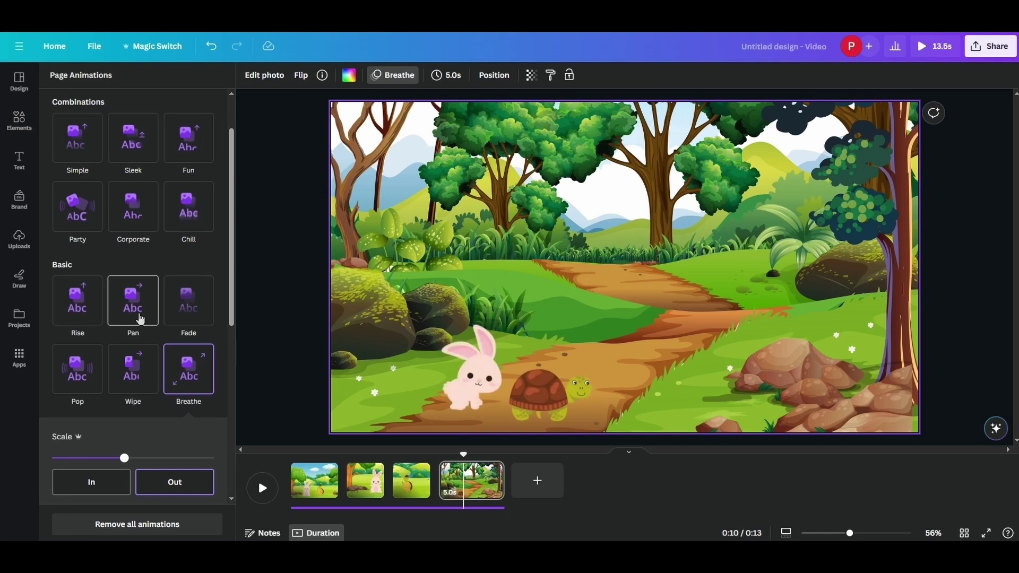
{"action": "scroll", "coordinate": [140, 339], "scroll_direction": "down", "scroll_amount": 5}
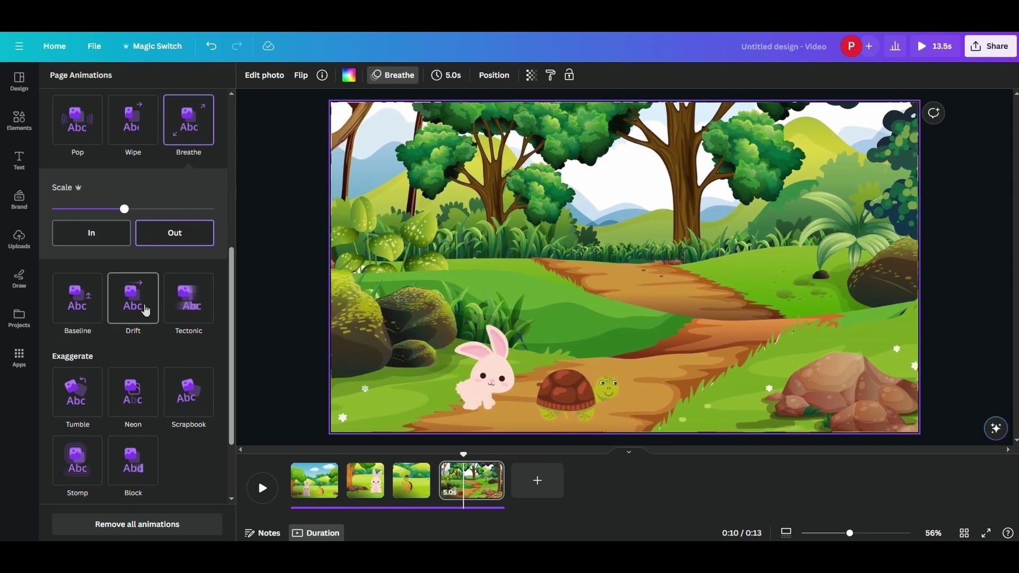
{"action": "left_click", "coordinate": [150, 313]}
{"action": "left_click", "coordinate": [424, 350]}
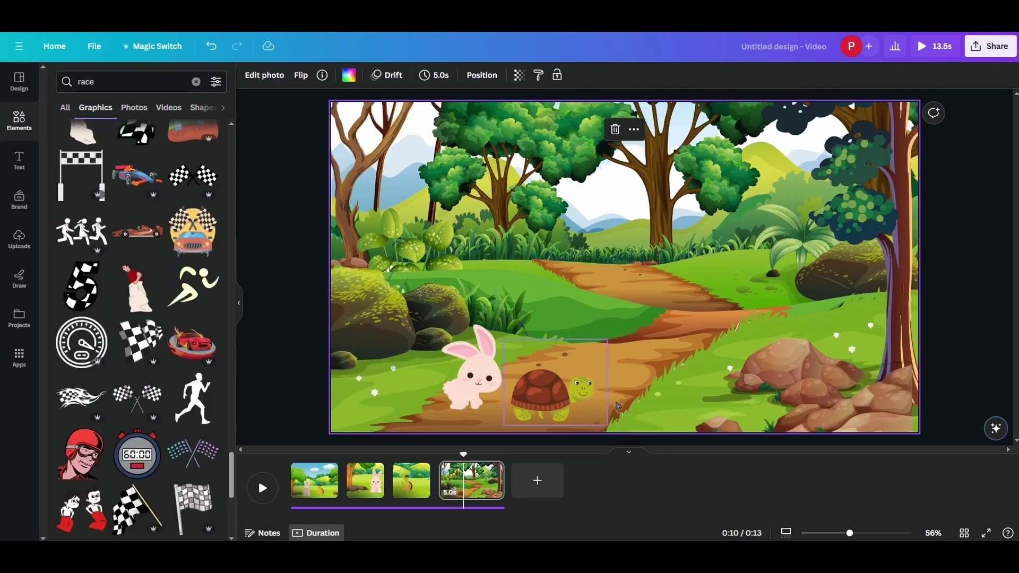
- Preview the forest page, trim it to 4.2 s and duplicate it
{"action": "left_click_drag", "start_coordinate": [465, 457], "coordinate": [426, 452]}
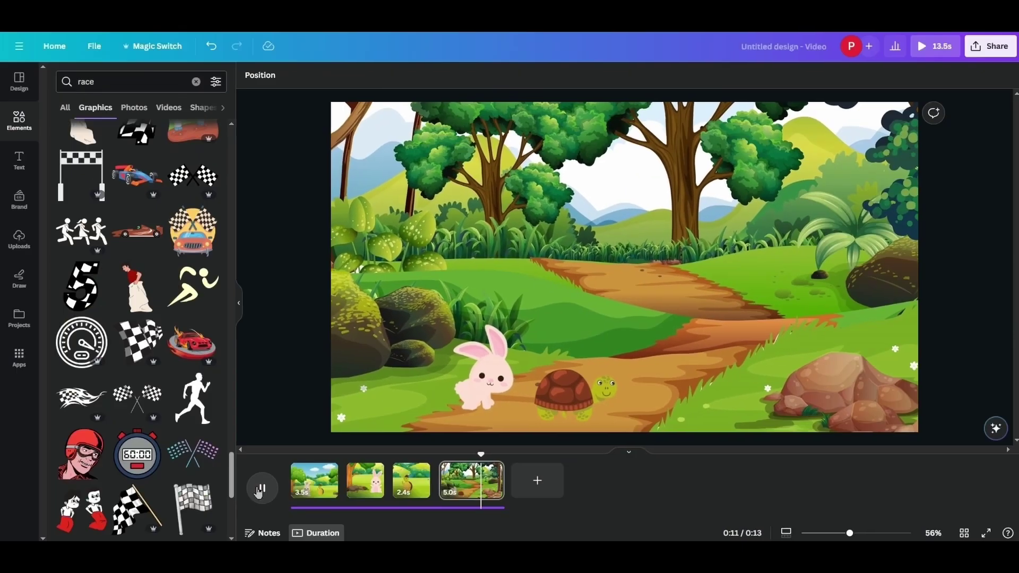
{"action": "left_click", "coordinate": [260, 488]}
{"action": "left_click_drag", "start_coordinate": [503, 480], "coordinate": [494, 480]}
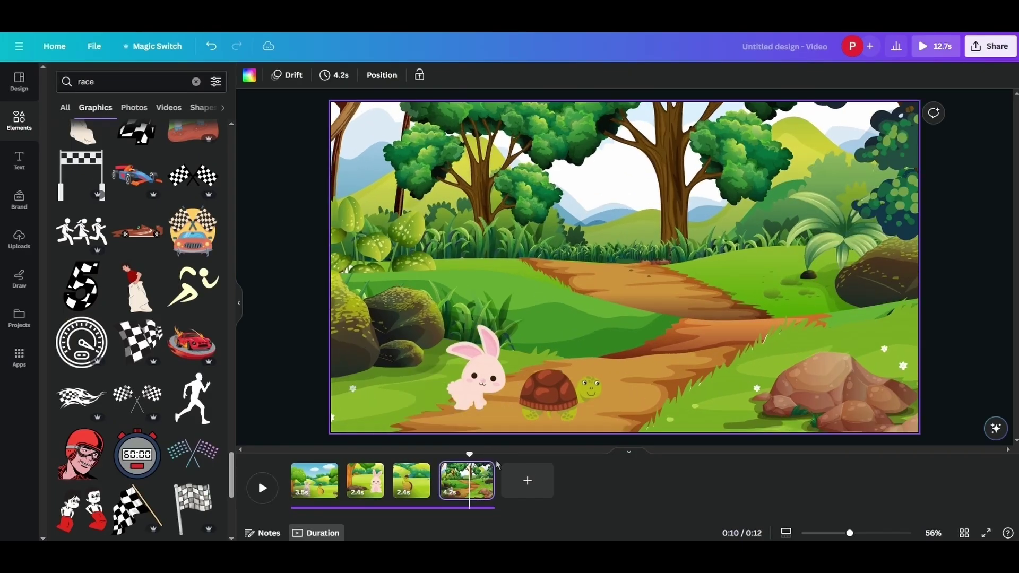
{"action": "left_click", "coordinate": [486, 471]}
{"action": "left_click", "coordinate": [539, 295]}
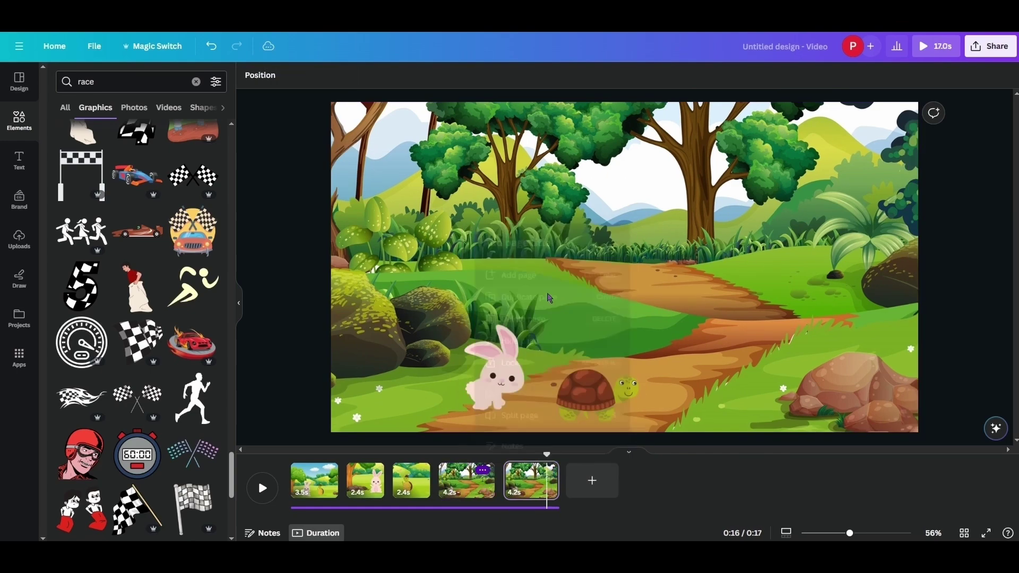
- Enlarge the duplicate page's background for a closer view of the path, and select the bunny and turtle together to scale them up
{"action": "double_click", "coordinate": [644, 307]}
{"action": "left_click_drag", "start_coordinate": [333, 438], "coordinate": [297, 451]}
{"action": "left_click_drag", "start_coordinate": [403, 329], "coordinate": [483, 389]}
{"action": "left_click", "coordinate": [483, 389]}
{"action": "left_click", "coordinate": [541, 395], "text": "shift"}
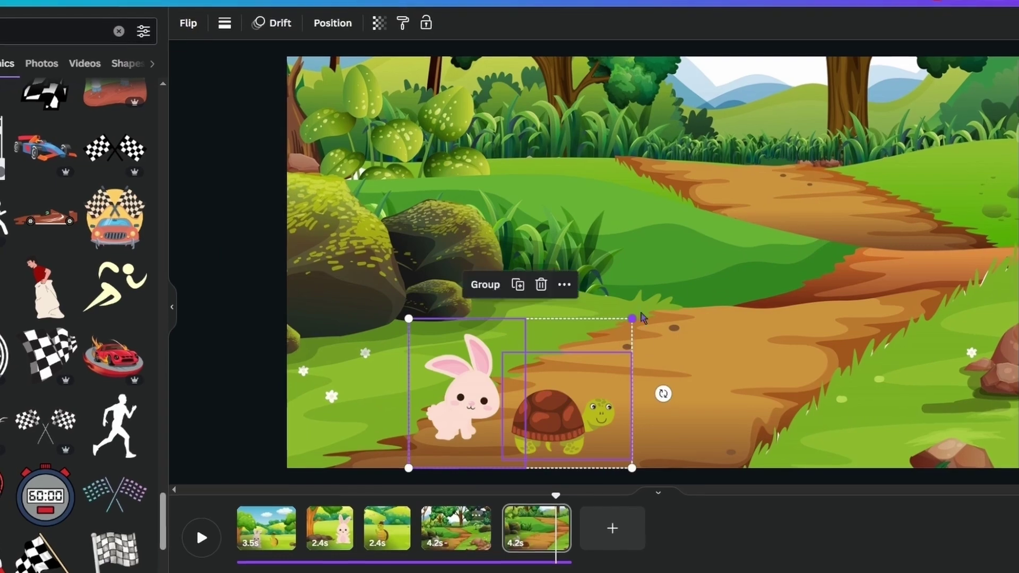
- Trim the wide forest page to 3.9 s and its closer version to 3.0 s, and duplicate the closer one
{"action": "left_click", "coordinate": [257, 489]}
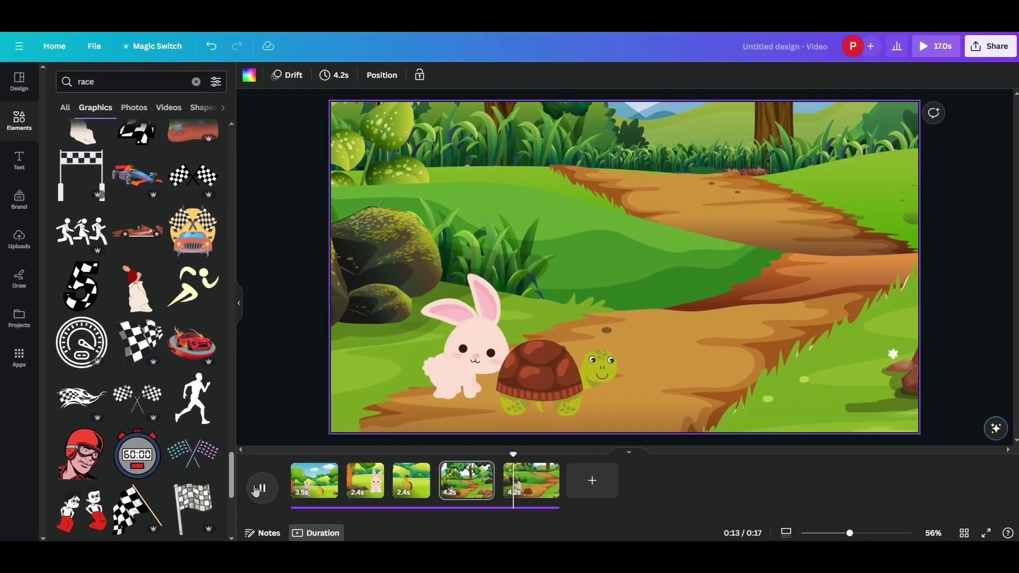
{"action": "left_click", "coordinate": [257, 488]}
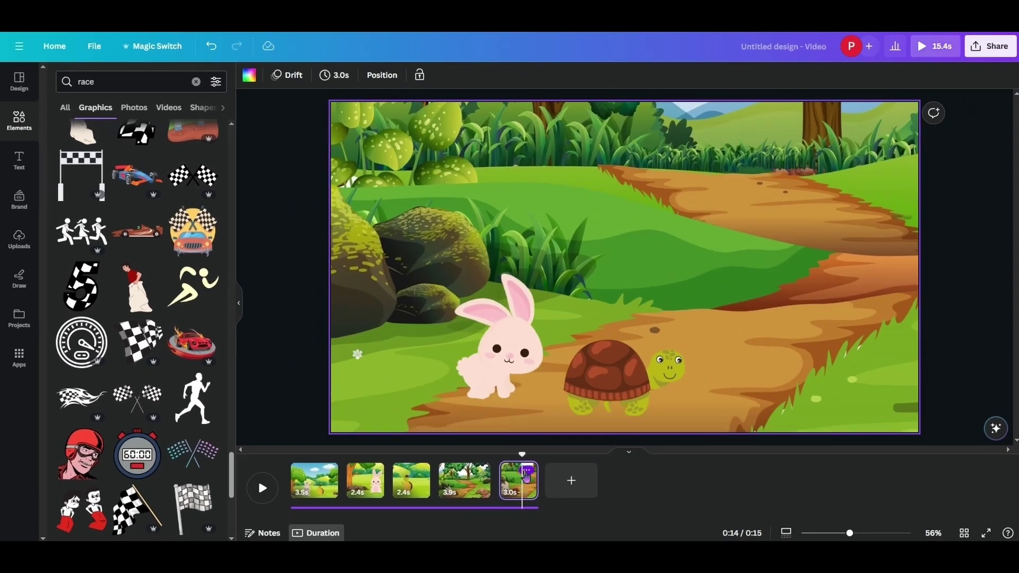
{"action": "left_click", "coordinate": [526, 472]}
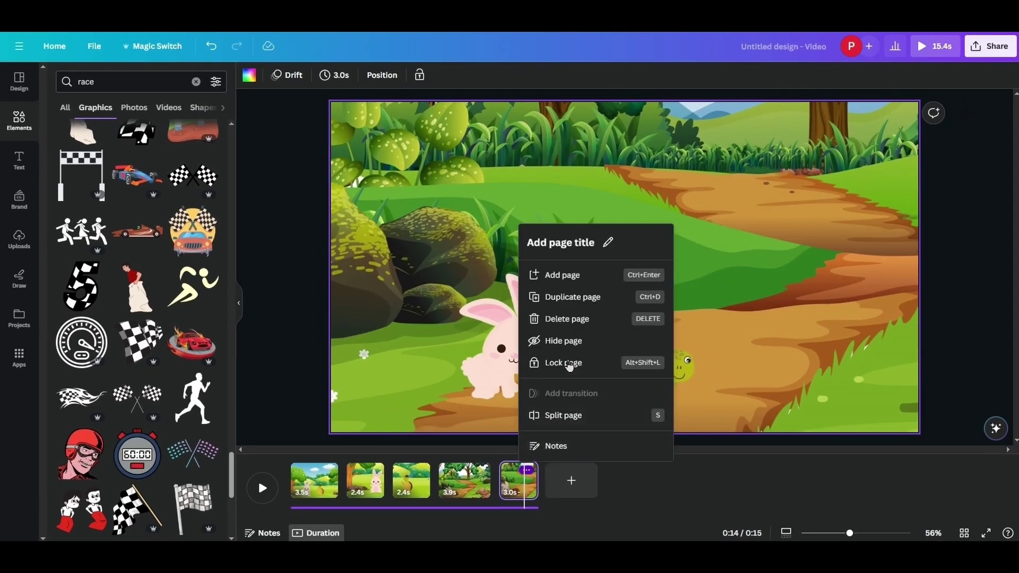
{"action": "left_click", "coordinate": [566, 297]}
- On the new duplicate, shrink the bunny and place it far ahead up the path, and move the turtle partway along behind it
{"action": "left_click", "coordinate": [504, 363]}
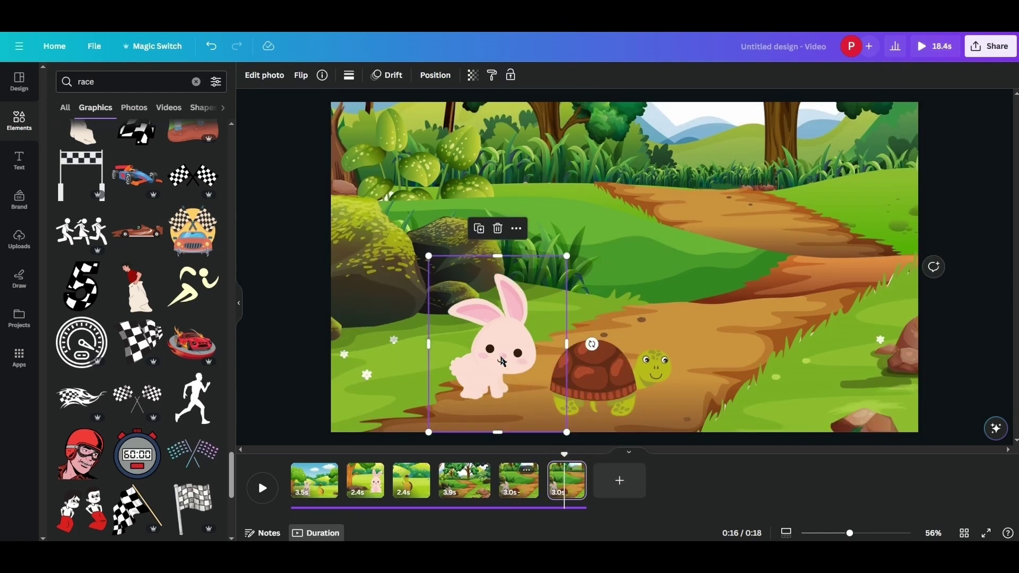
{"action": "left_click_drag", "start_coordinate": [503, 362], "coordinate": [809, 232]}
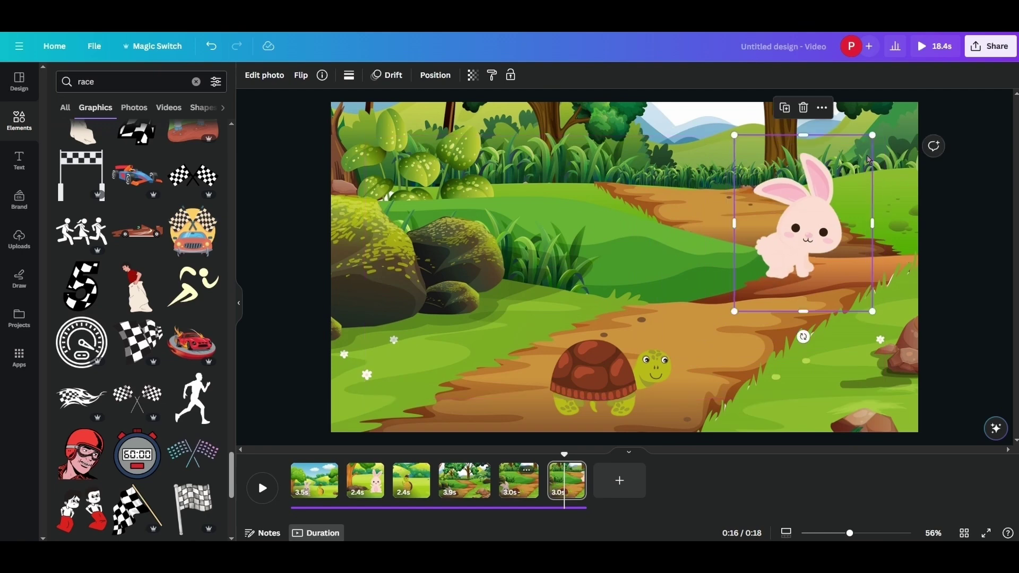
{"action": "left_click_drag", "start_coordinate": [872, 135], "coordinate": [838, 180]}
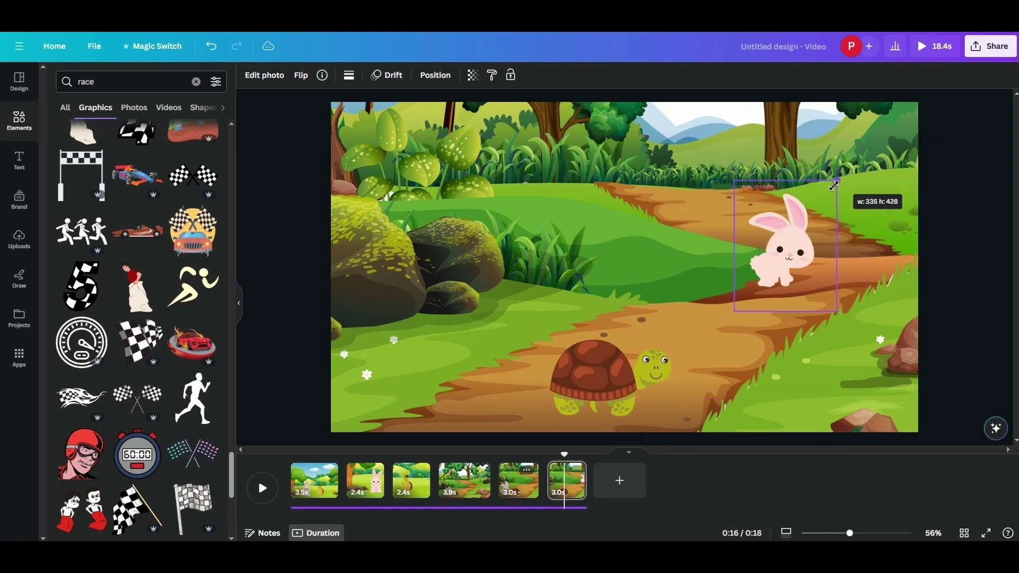
{"action": "left_click_drag", "start_coordinate": [633, 384], "coordinate": [722, 332]}
{"action": "left_click_drag", "start_coordinate": [780, 247], "coordinate": [762, 264]}
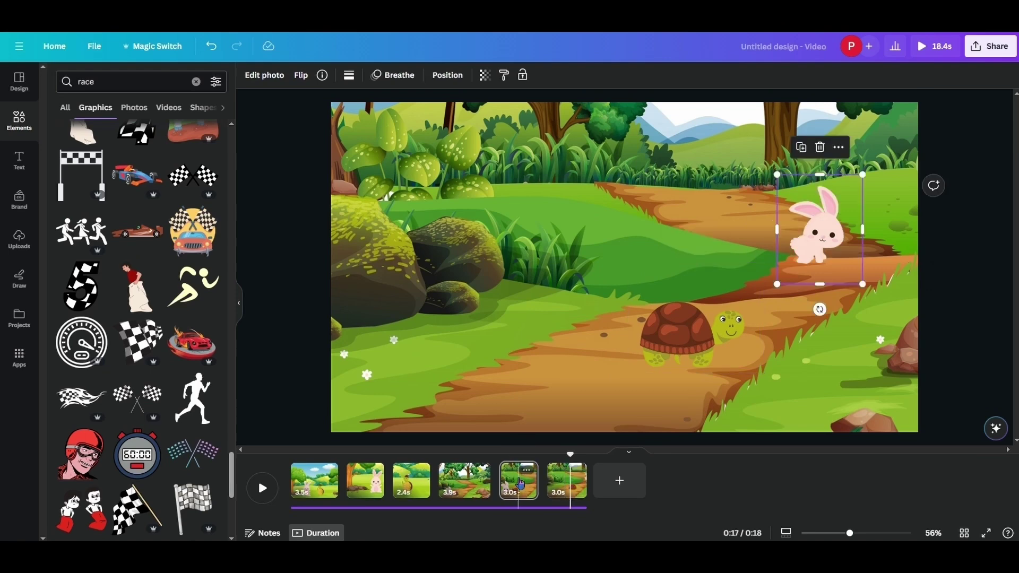
{"action": "left_click", "coordinate": [514, 484]}
{"action": "left_click", "coordinate": [573, 480]}
- Return to Freepik's cartoon forest results and download a forest scene with animals in the trees
{"action": "scroll", "coordinate": [144, 226], "scroll_direction": "up", "scroll_amount": 3}
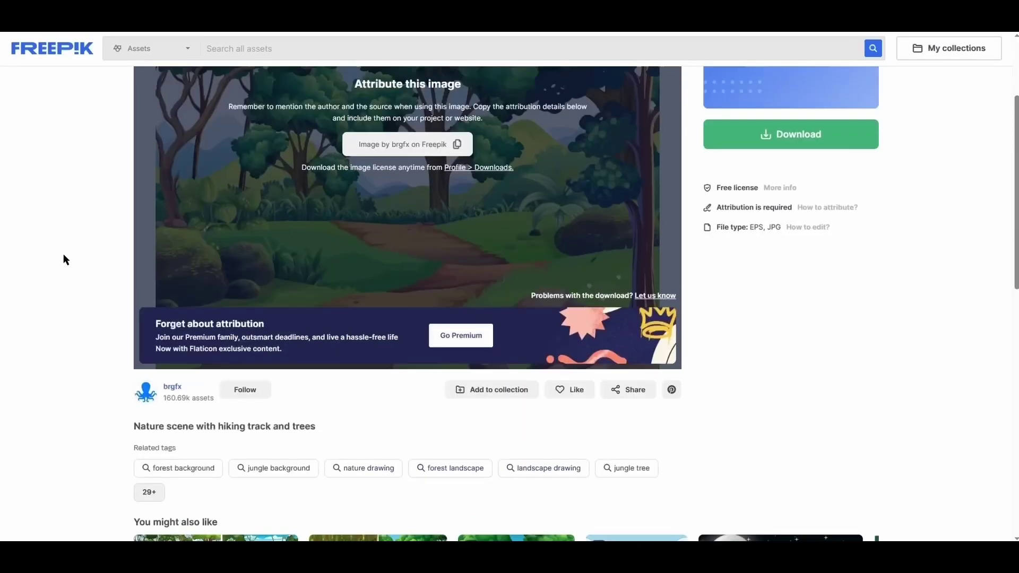
{"action": "right_click", "coordinate": [40, 218]}
{"action": "left_click", "coordinate": [67, 226]}
{"action": "scroll", "coordinate": [561, 333], "scroll_direction": "down", "scroll_amount": 5}
{"action": "scroll", "coordinate": [727, 373], "scroll_direction": "down", "scroll_amount": 10}
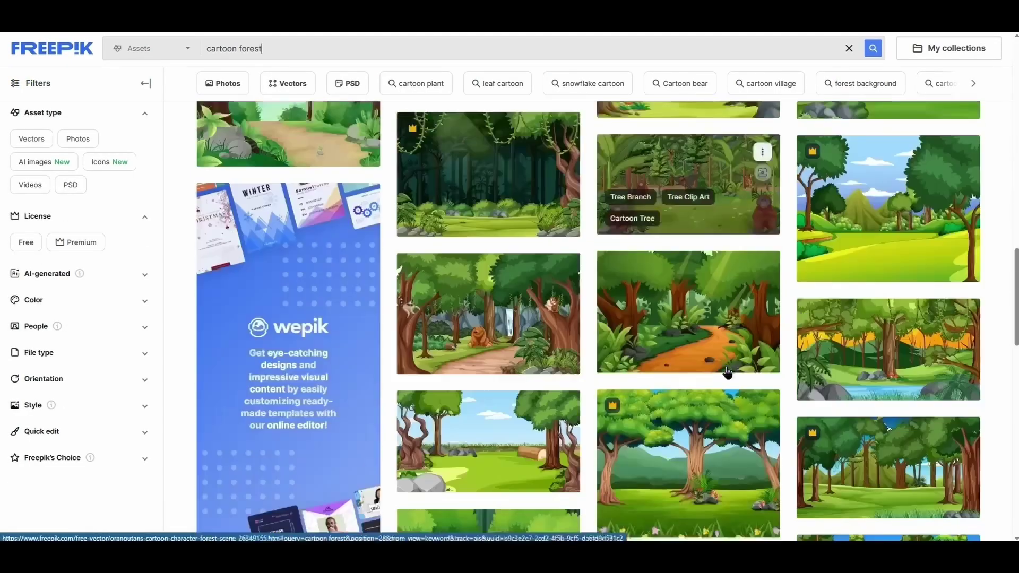
{"action": "left_click", "coordinate": [690, 138]}
{"action": "left_click", "coordinate": [854, 234]}
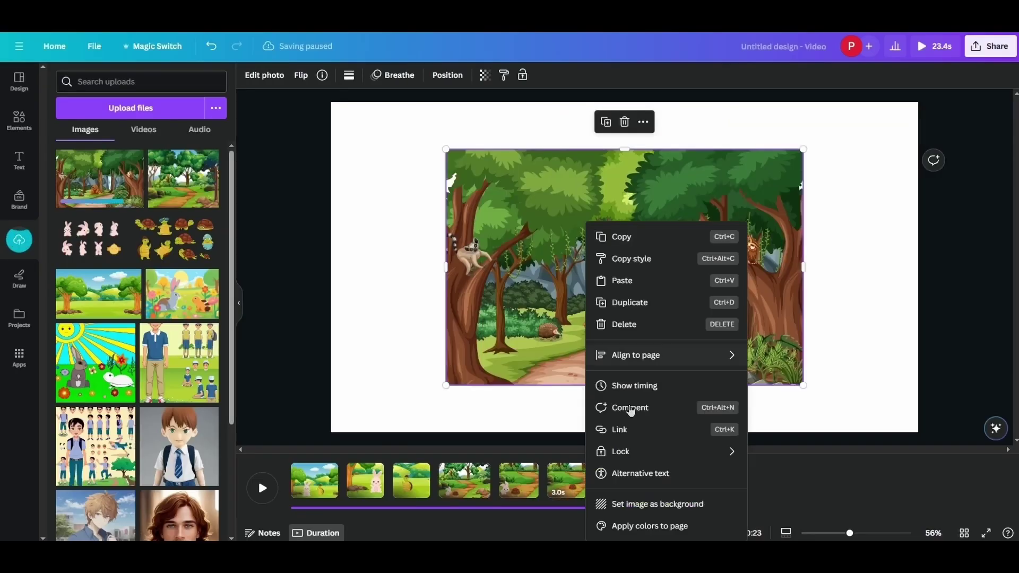
- Set the animal forest image as the new seventh page's background and reposition it within the frame
{"action": "left_click", "coordinate": [660, 501]}
{"action": "left_click", "coordinate": [607, 329]}
{"action": "left_click_drag", "start_coordinate": [697, 218], "coordinate": [564, 278]}
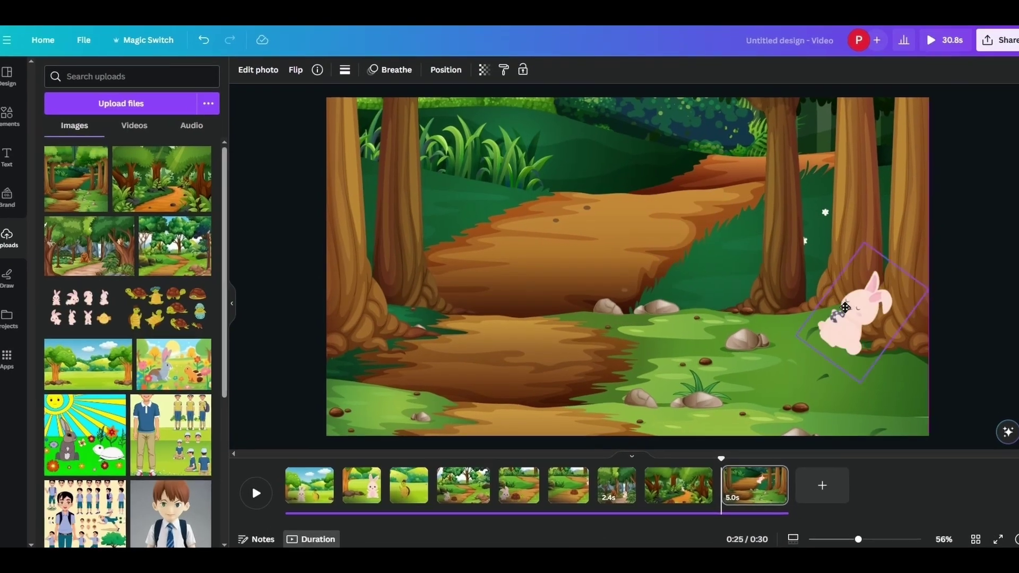
- Settle the sleeping bunny beside the tree trunks, and add a small walking turtle to the duplicated pages, advancing it along the path
{"action": "left_click_drag", "start_coordinate": [801, 366], "coordinate": [818, 373]}
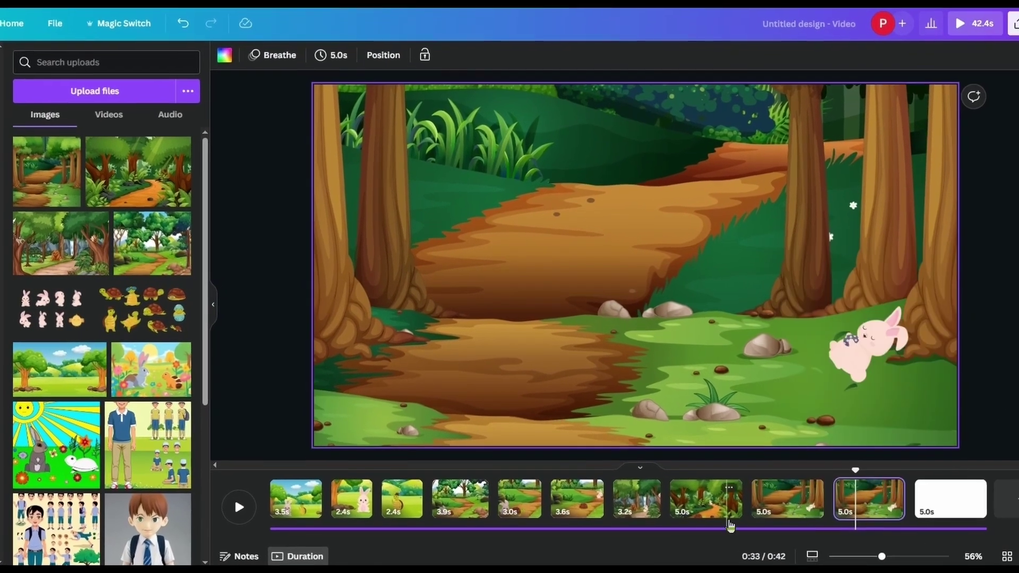
{"action": "left_click", "coordinate": [156, 309]}
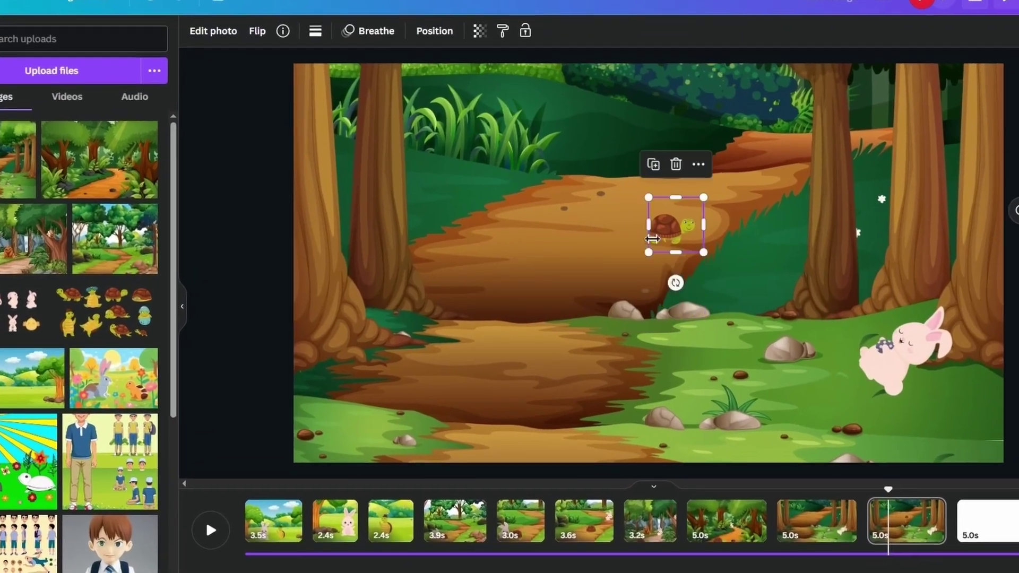
{"action": "left_click_drag", "start_coordinate": [651, 239], "coordinate": [604, 405]}
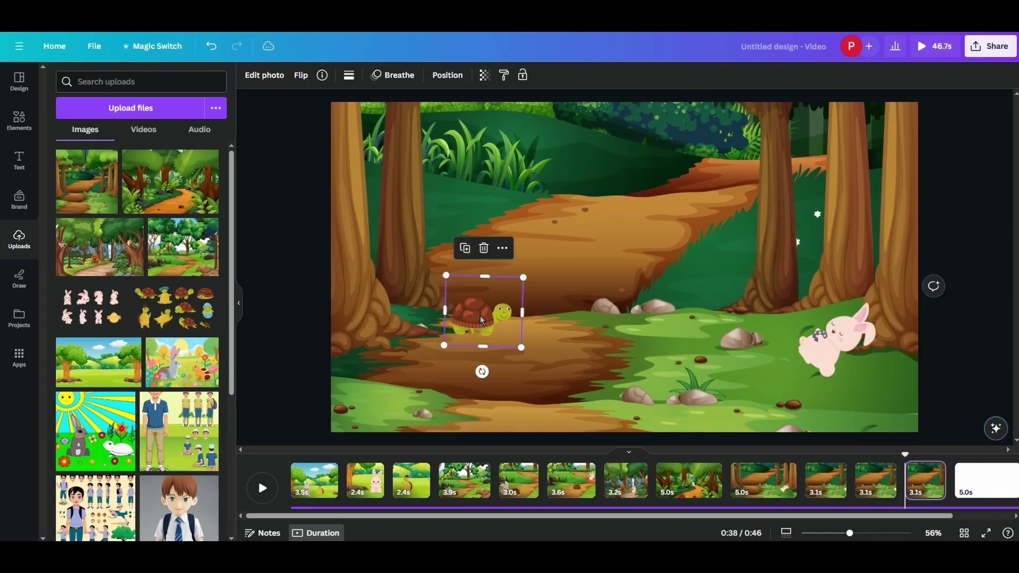
{"action": "left_click_drag", "start_coordinate": [553, 220], "coordinate": [695, 159]}
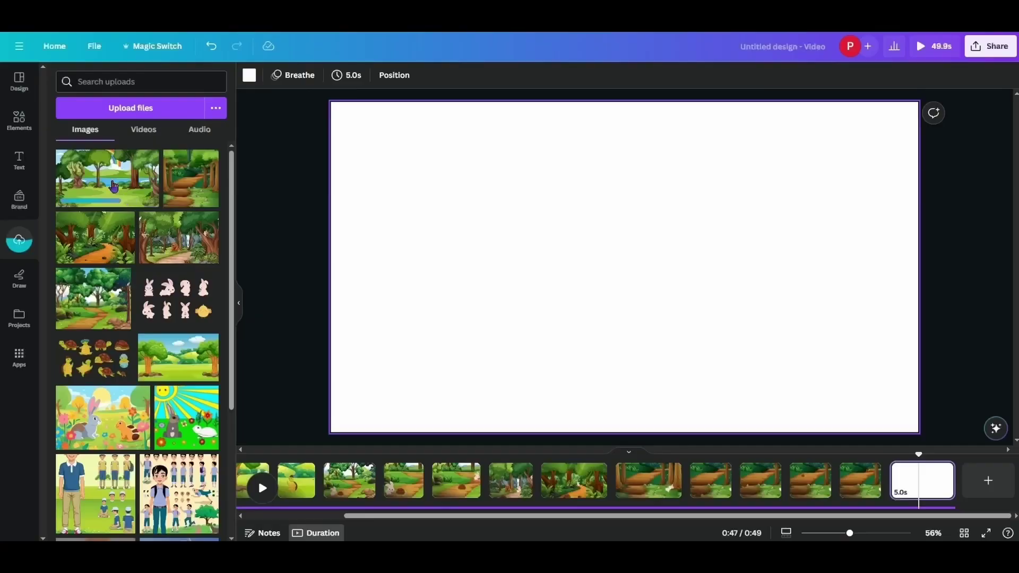
- Build the finish scene on the blank page with the rainbow lake background, a red FINISH banner and a cropped turtle image
{"action": "left_click_drag", "start_coordinate": [113, 379], "coordinate": [671, 375]}
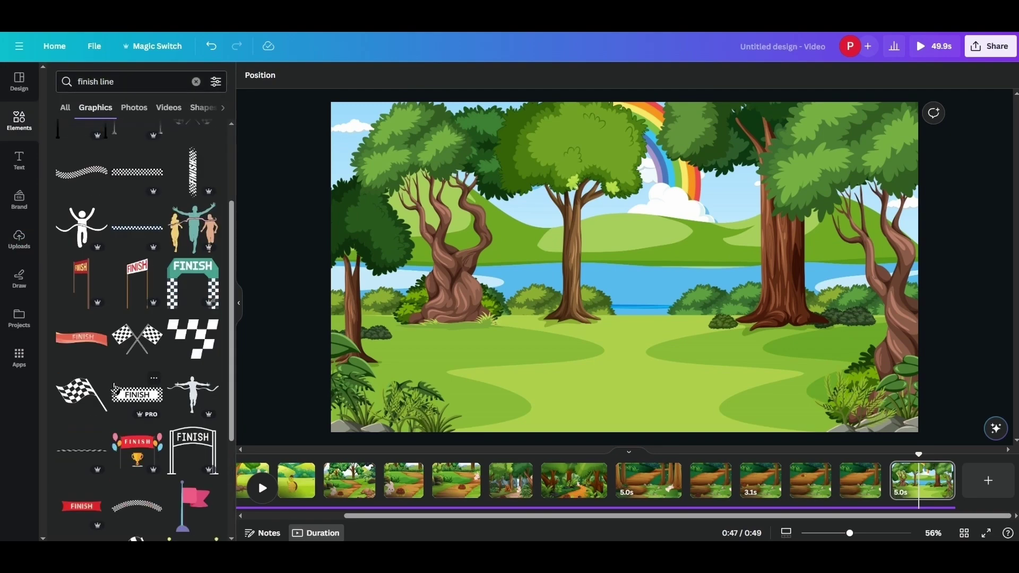
{"action": "scroll", "coordinate": [113, 387], "scroll_direction": "up", "scroll_amount": 10}
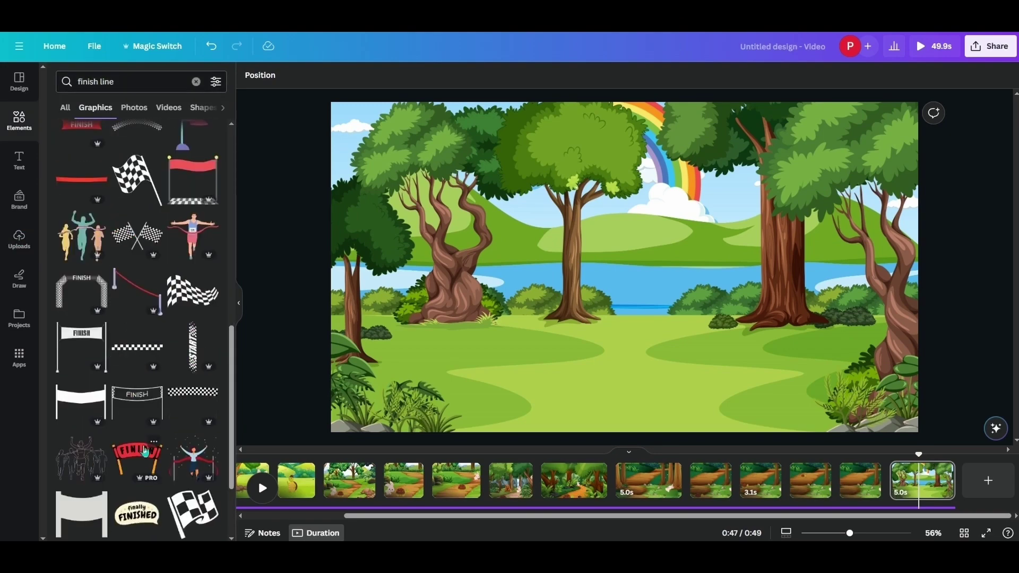
{"action": "left_click", "coordinate": [80, 182]}
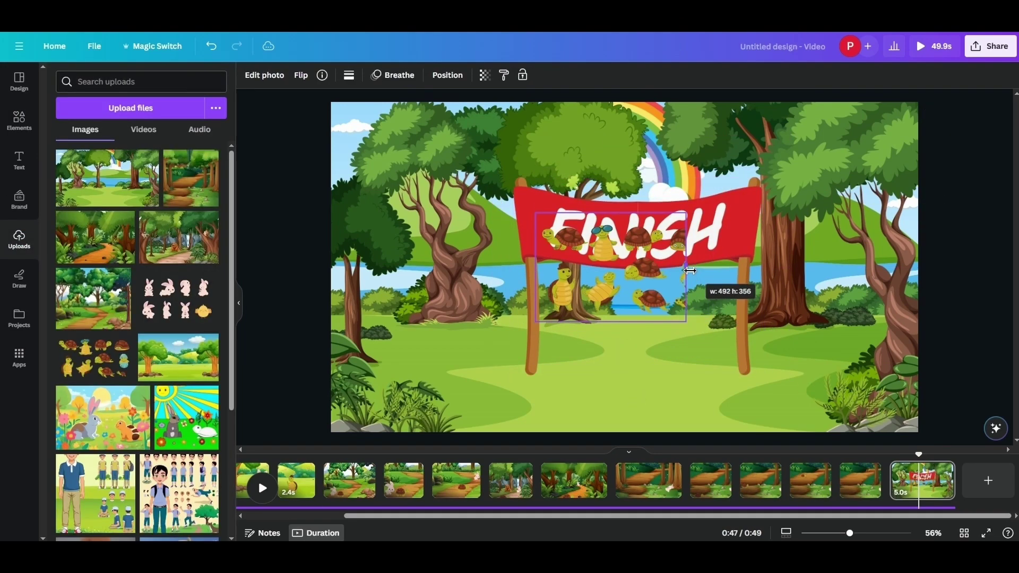
{"action": "left_click_drag", "start_coordinate": [689, 270], "coordinate": [599, 269]}
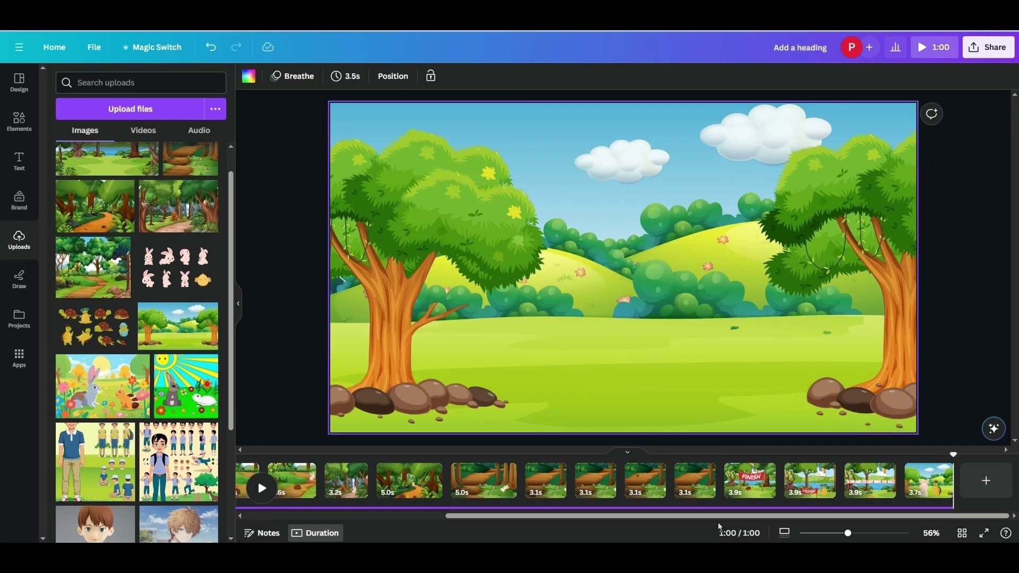
- Review pages 1, 2, 3, 5 and 6 from the start of the timeline, examining how the bunny and turtle are placed
{"action": "left_click_drag", "start_coordinate": [714, 515], "coordinate": [501, 497]}
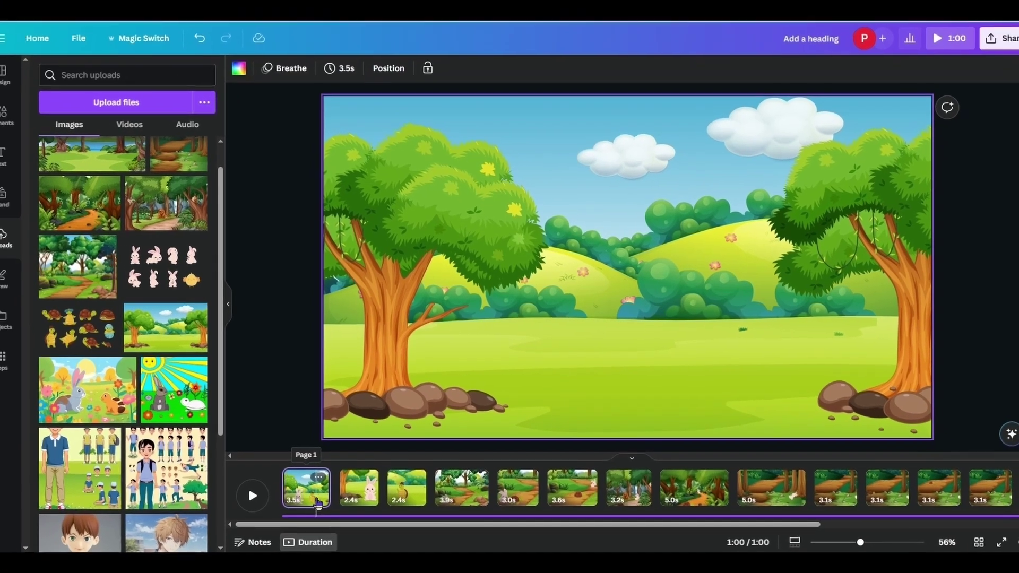
{"action": "left_click", "coordinate": [313, 496]}
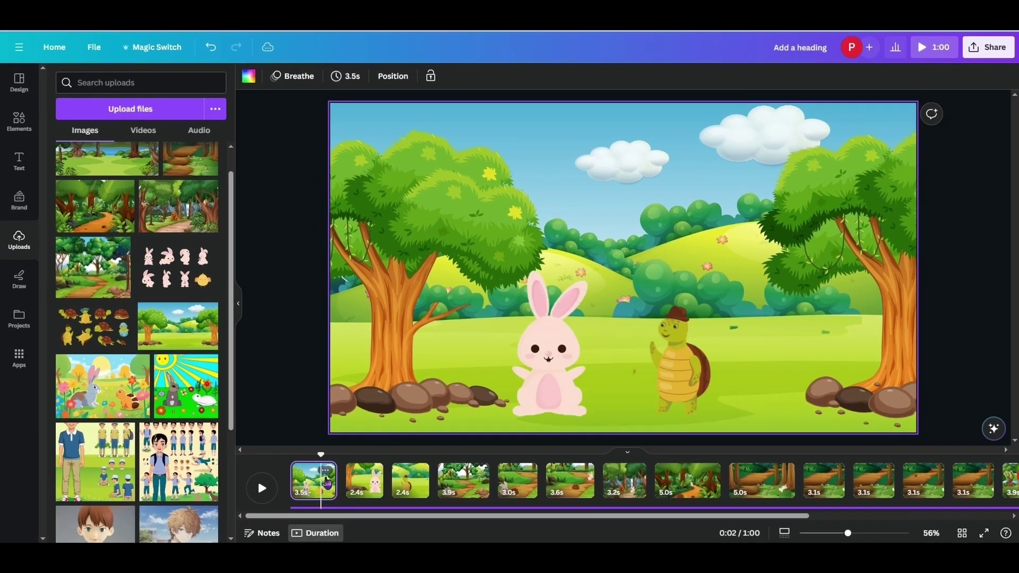
{"action": "left_click", "coordinate": [376, 477]}
{"action": "left_click", "coordinate": [409, 482]}
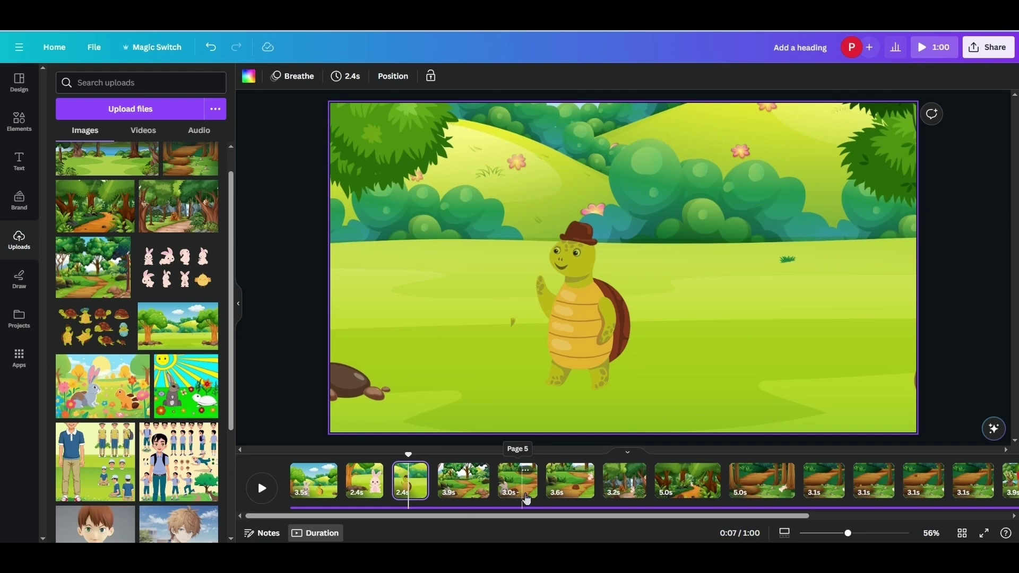
{"action": "mouse_move", "coordinate": [537, 512]}
{"action": "left_mouse_down"}
{"action": "mouse_move", "coordinate": [594, 524]}
{"action": "mouse_move", "coordinate": [553, 524]}
{"action": "left_mouse_up"}
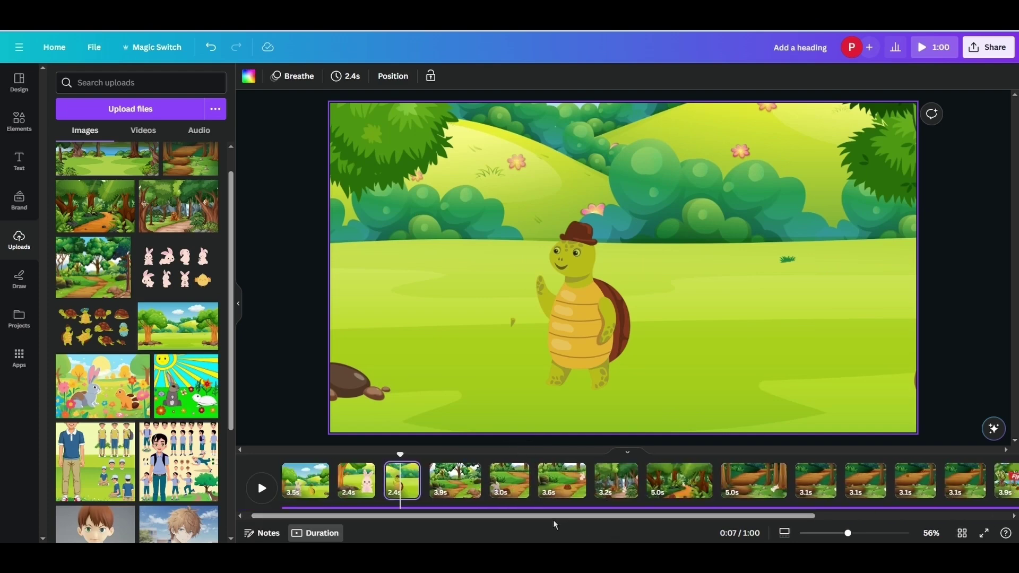
{"action": "left_click", "coordinate": [544, 502]}
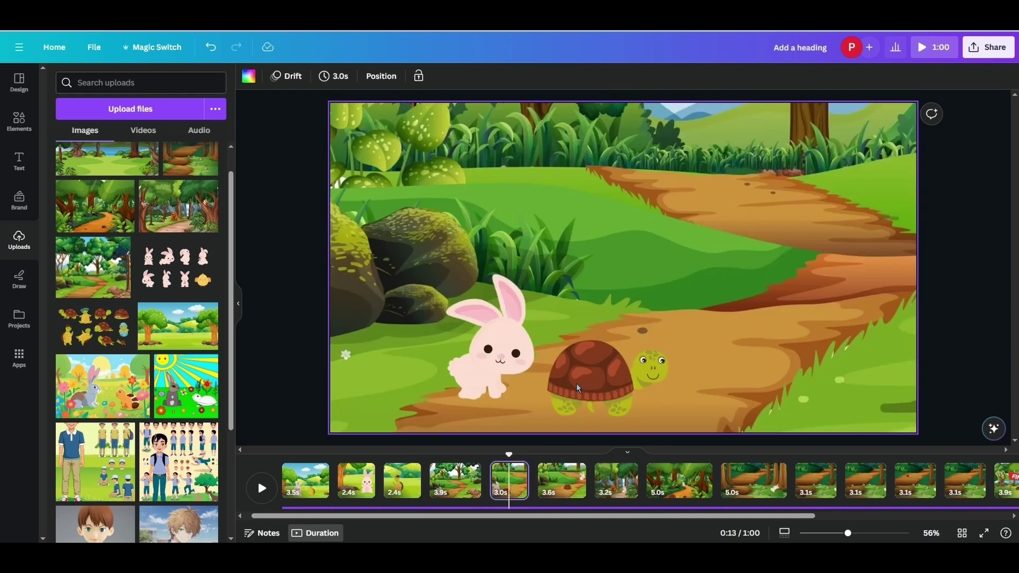
{"action": "left_click", "coordinate": [564, 489]}
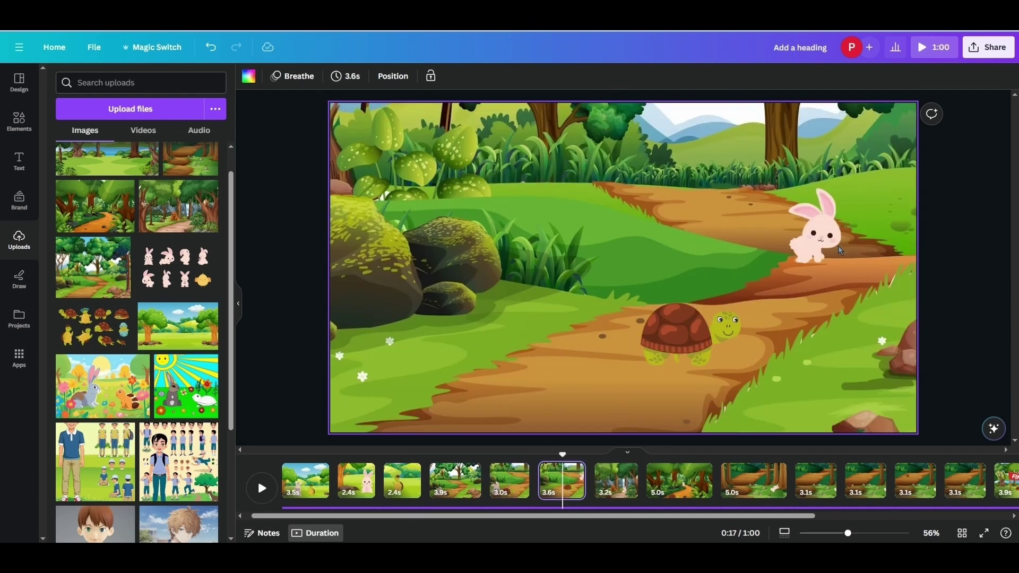
{"action": "left_click", "coordinate": [821, 247]}
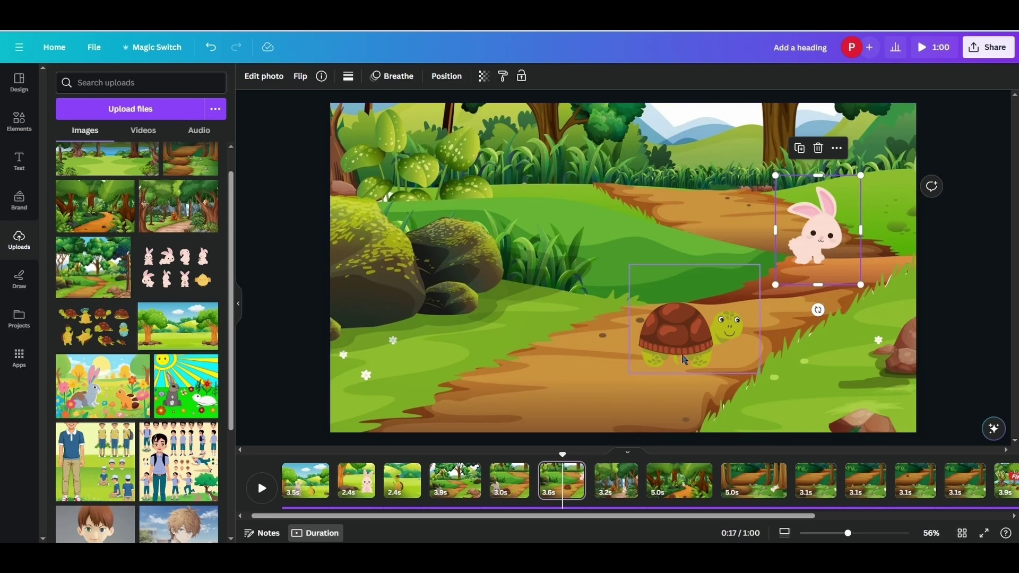
- Check the dense forest page and the sleeping bunny page further along the timeline, and return to the start of the video
{"action": "left_click_drag", "start_coordinate": [713, 515], "coordinate": [920, 537]}
{"action": "left_click", "coordinate": [496, 480]}
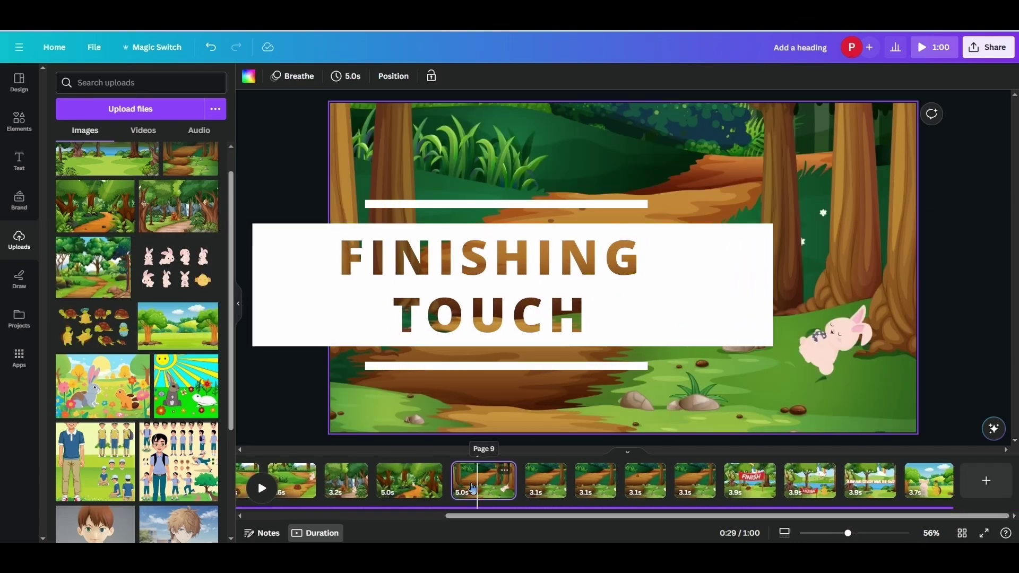
{"action": "left_click", "coordinate": [417, 480]}
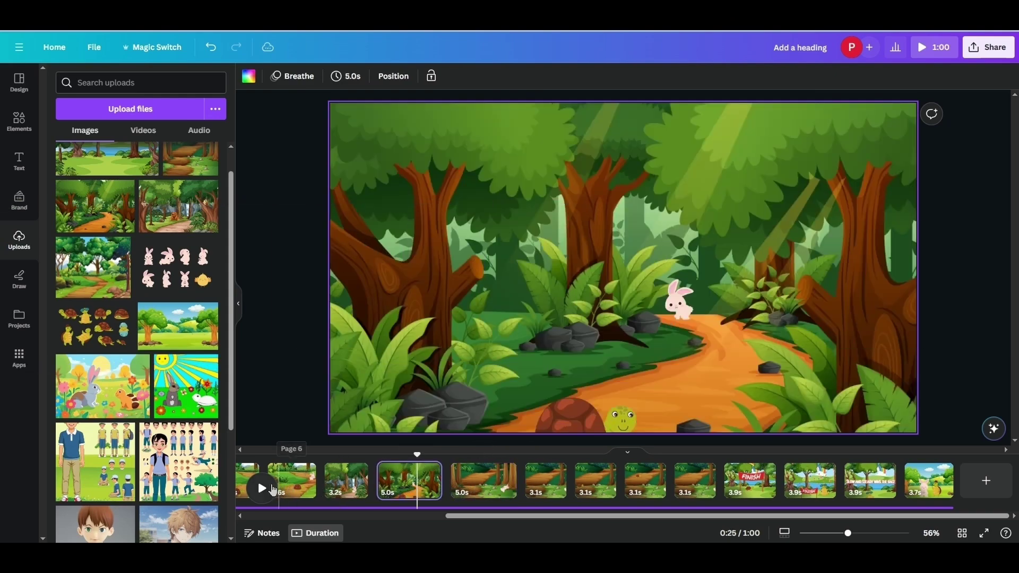
{"action": "left_click", "coordinate": [512, 480]}
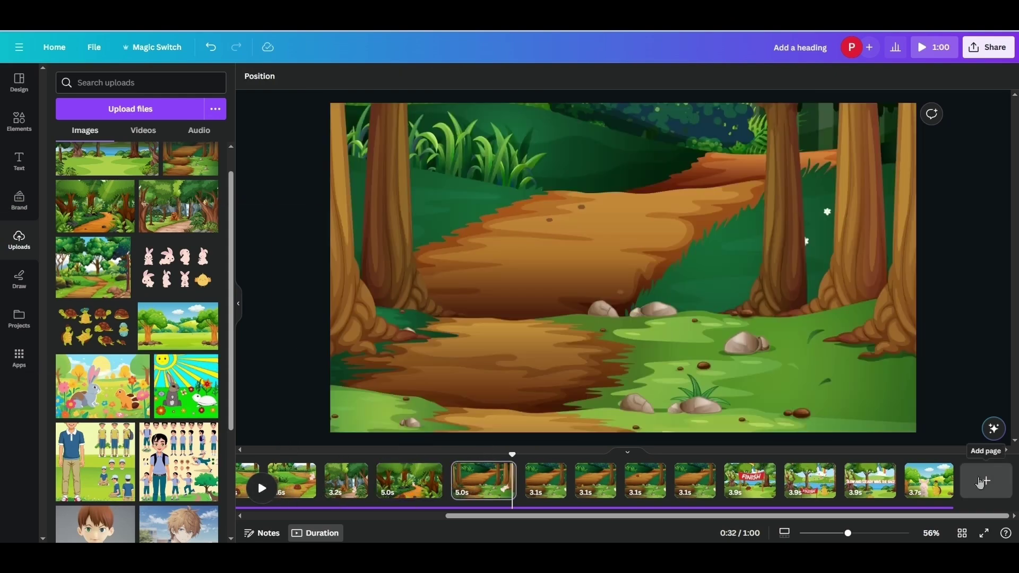
{"action": "key", "text": "Home"}
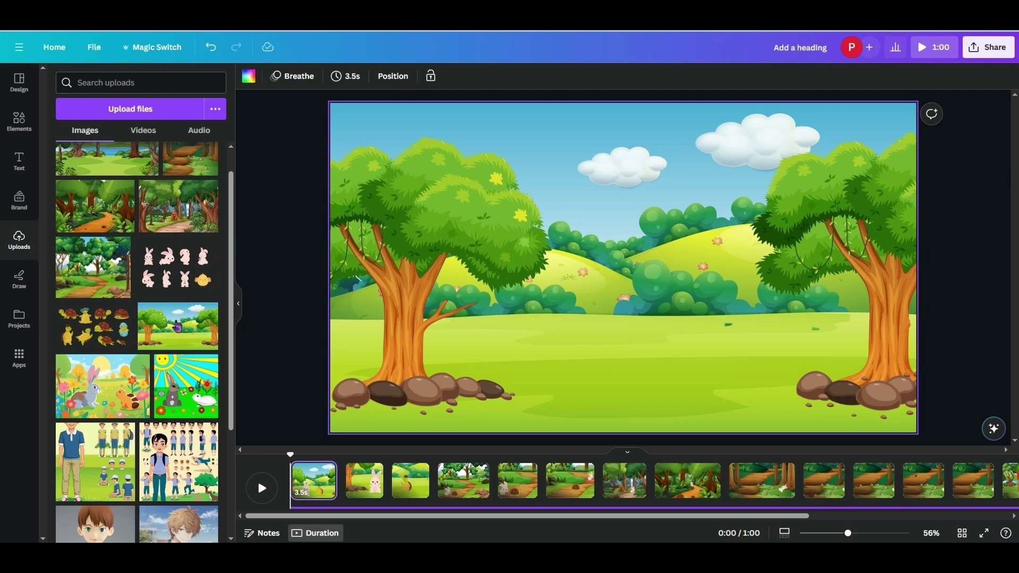
{"action": "scroll", "coordinate": [198, 307], "scroll_direction": "down", "scroll_amount": 3}
{"action": "scroll", "coordinate": [198, 307], "scroll_direction": "up", "scroll_amount": 3}
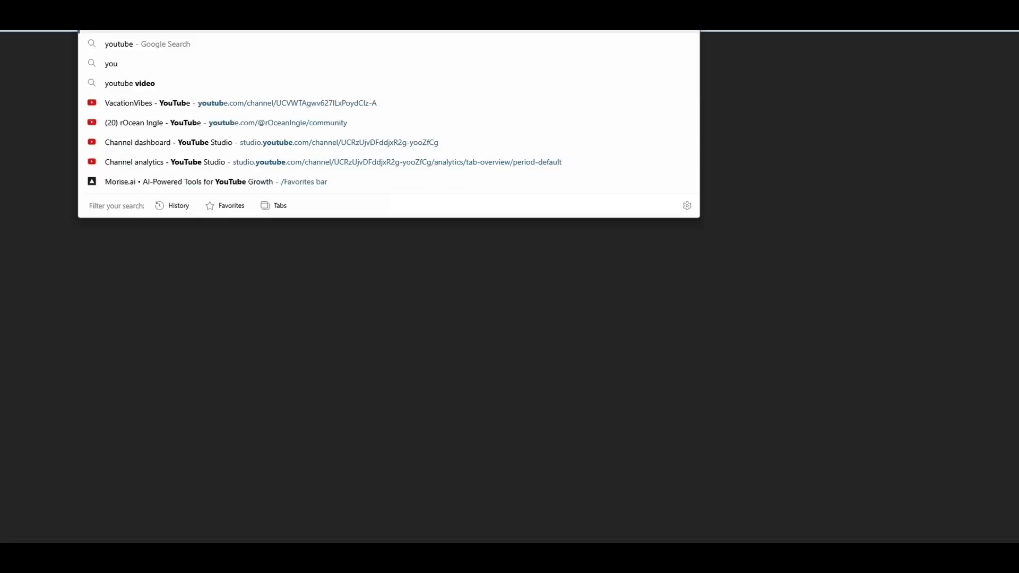
- Search the web for YouTube's music library and download the children's track Bunny Hop from the YouTube Studio audio library
{"action": "type", "text": "mus"}
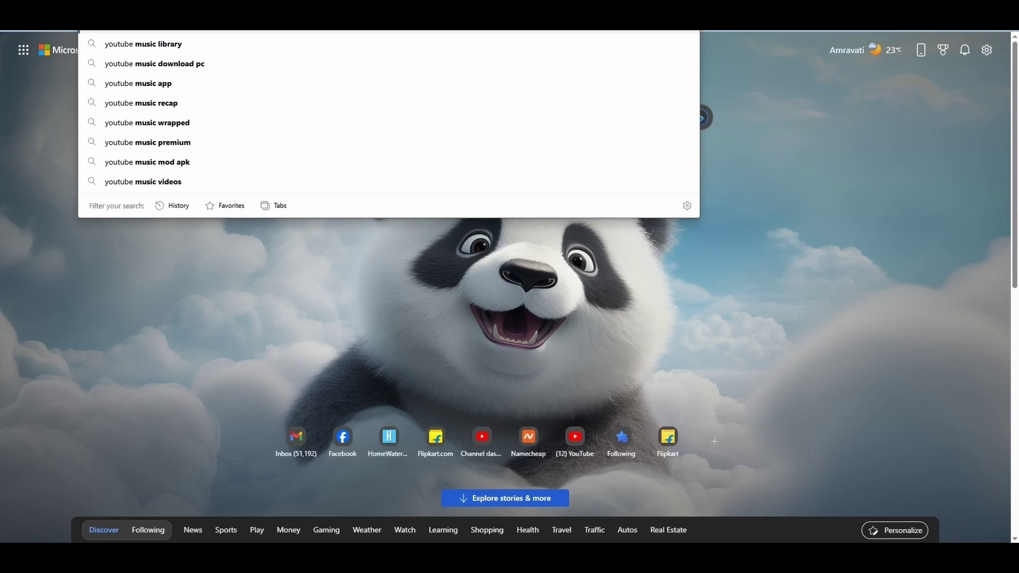
{"action": "key", "text": "Return"}
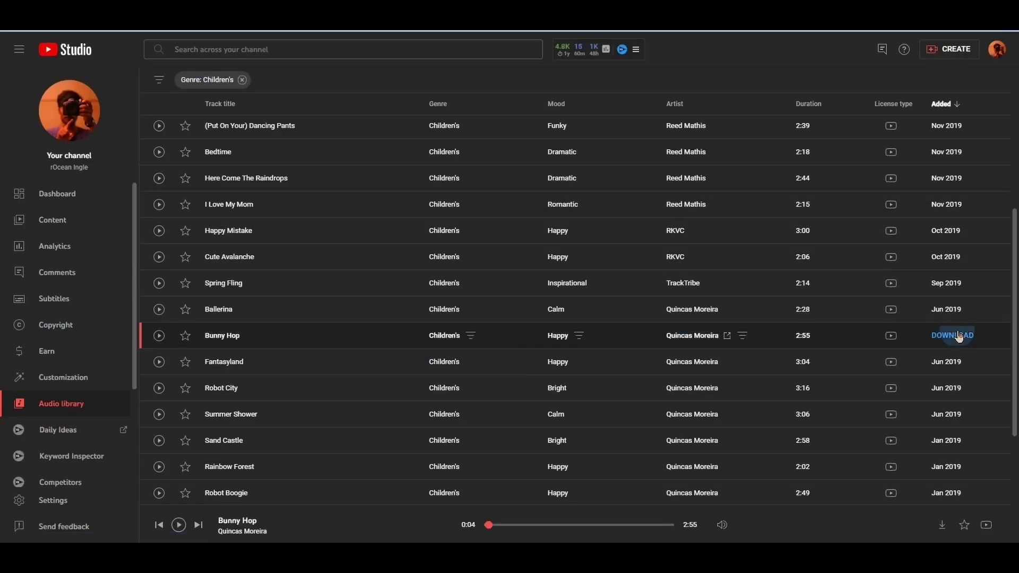
{"action": "left_click", "coordinate": [958, 336]}
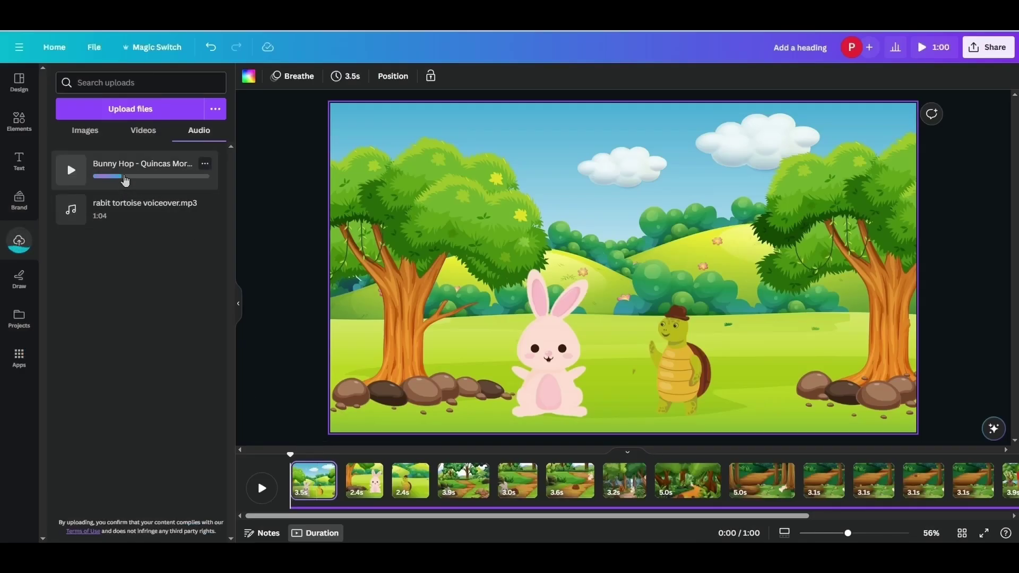
- Add the uploaded Bunny Hop track to the video as background music and reduce its volume to 16
{"action": "left_click", "coordinate": [125, 164]}
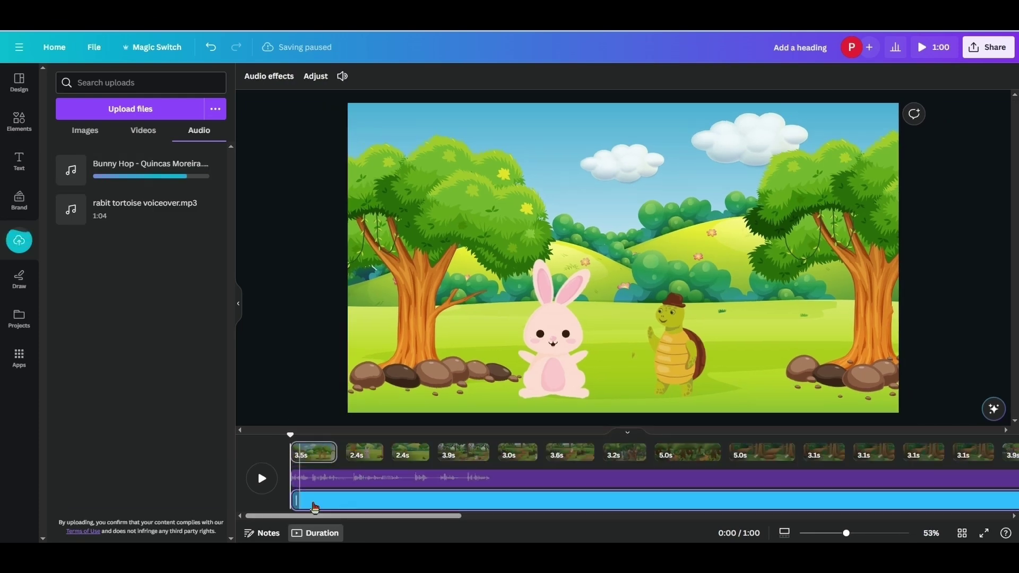
{"action": "left_click", "coordinate": [342, 76]}
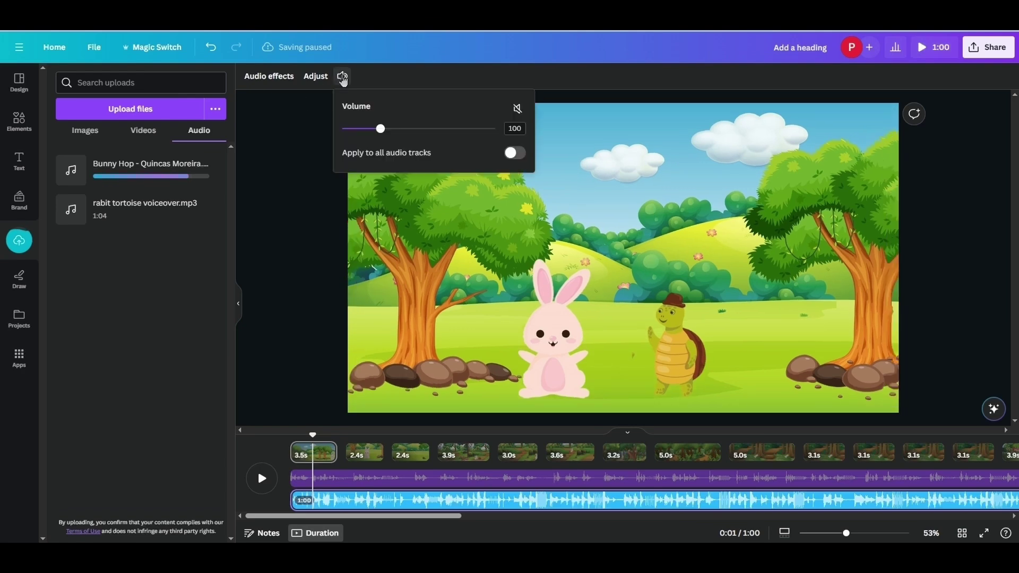
{"action": "left_click_drag", "start_coordinate": [370, 131], "coordinate": [351, 131]}
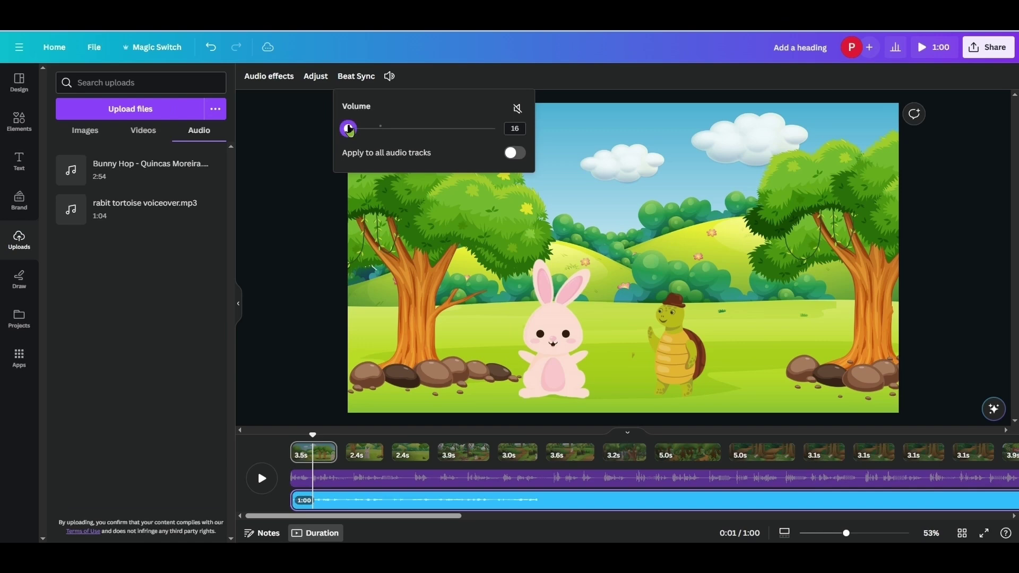
- Play the video from the start to judge the sound mix, lower the music volume to 9 and preview again
{"action": "left_click_drag", "start_coordinate": [311, 433], "coordinate": [291, 434]}
{"action": "left_click", "coordinate": [262, 478]}
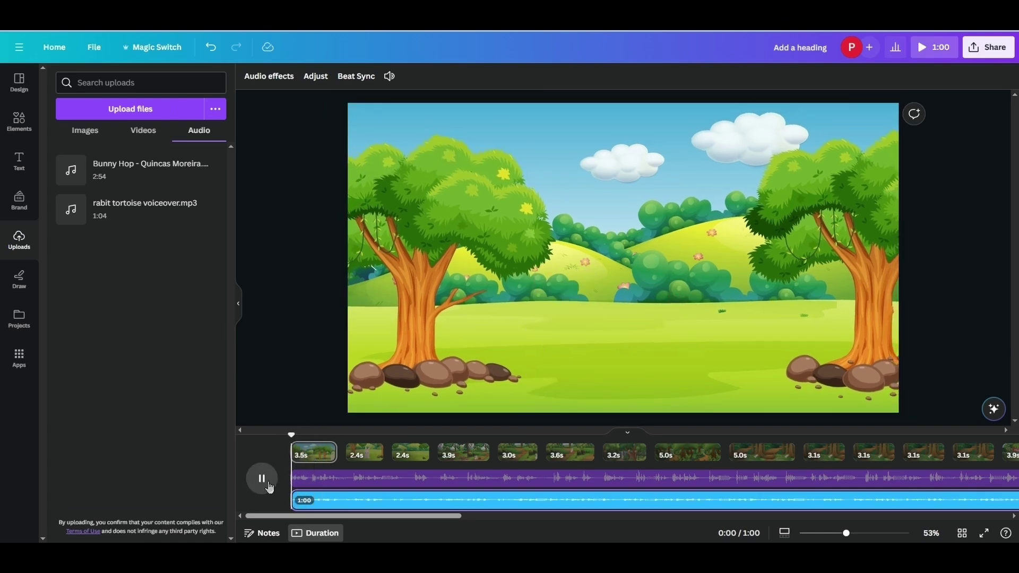
{"action": "left_click", "coordinate": [360, 501]}
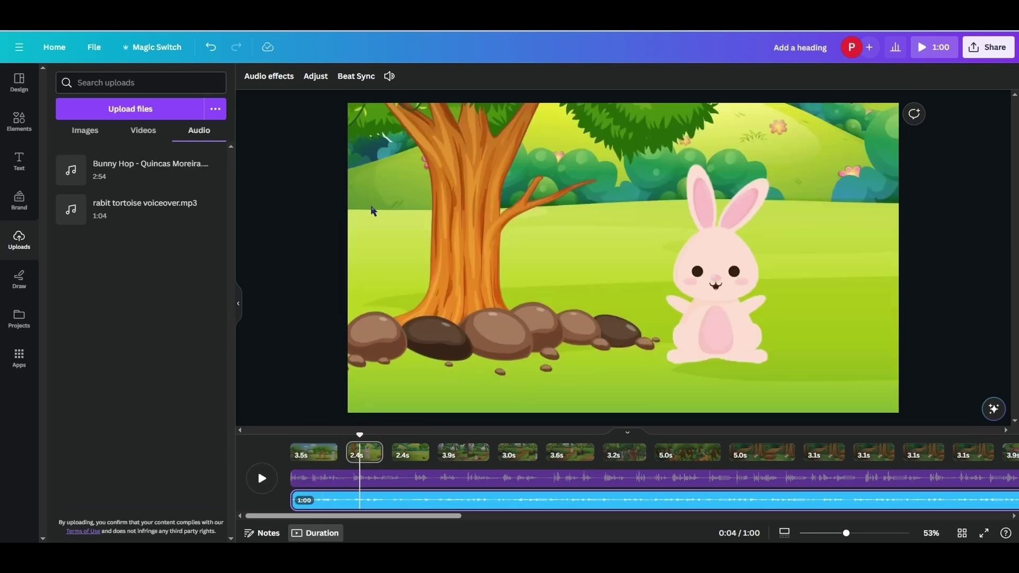
{"action": "left_click", "coordinate": [388, 77]}
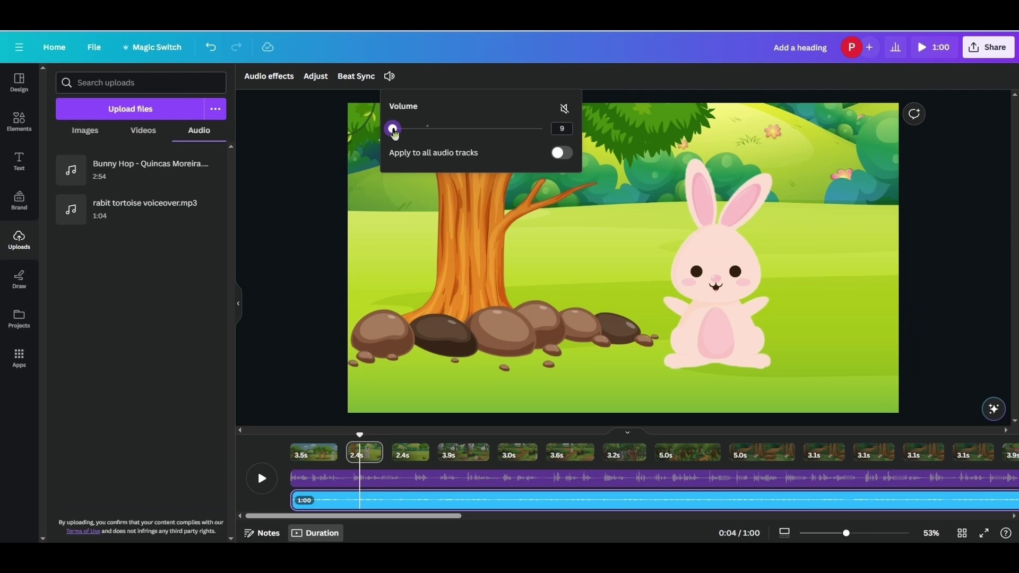
{"action": "left_click", "coordinate": [261, 481]}
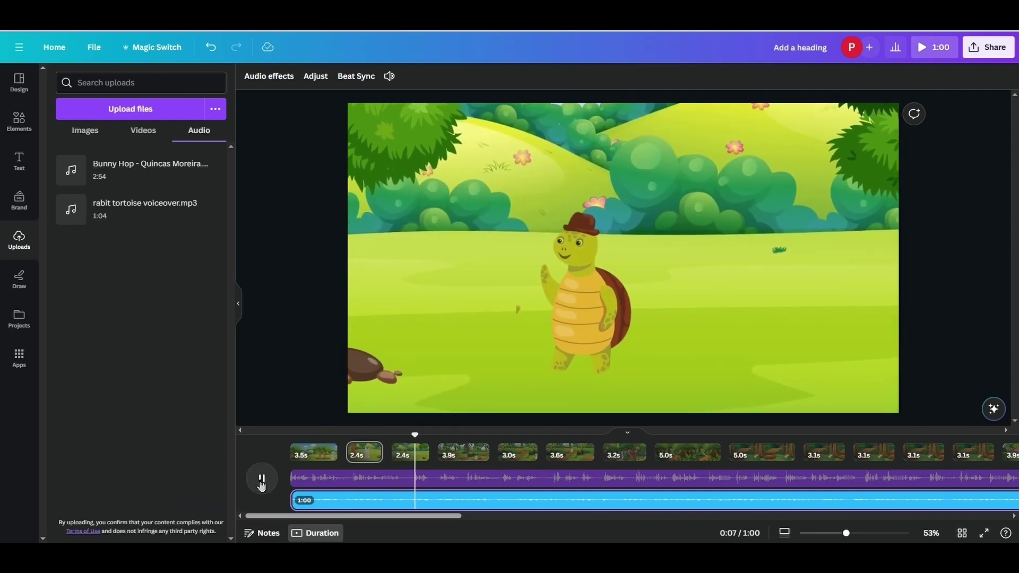
{"action": "left_click", "coordinate": [260, 481]}
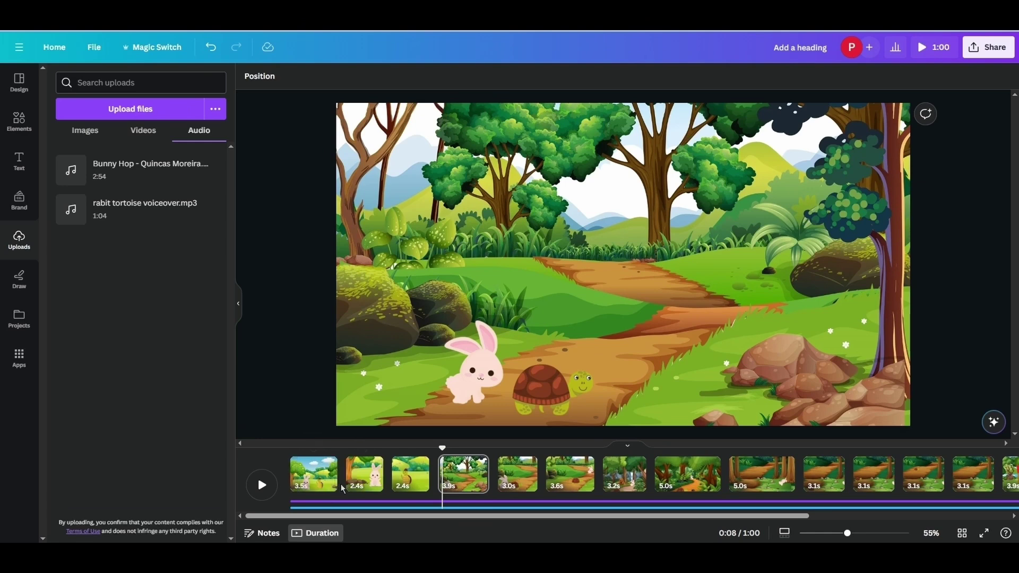
- Add a Match & Move transition between the first and second pages
{"action": "left_click", "coordinate": [330, 480]}
{"action": "left_click", "coordinate": [345, 484]}
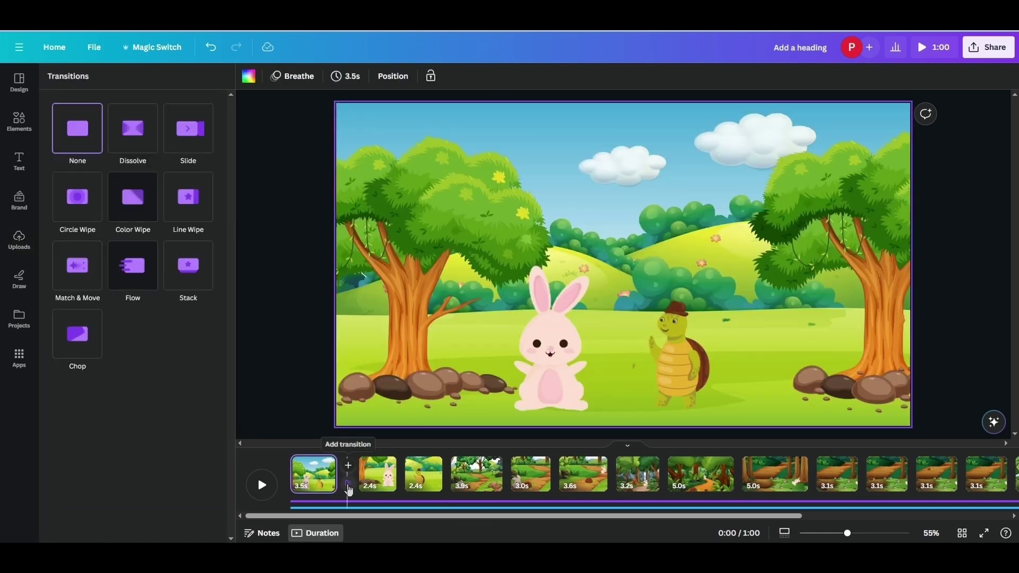
{"action": "left_click", "coordinate": [298, 335]}
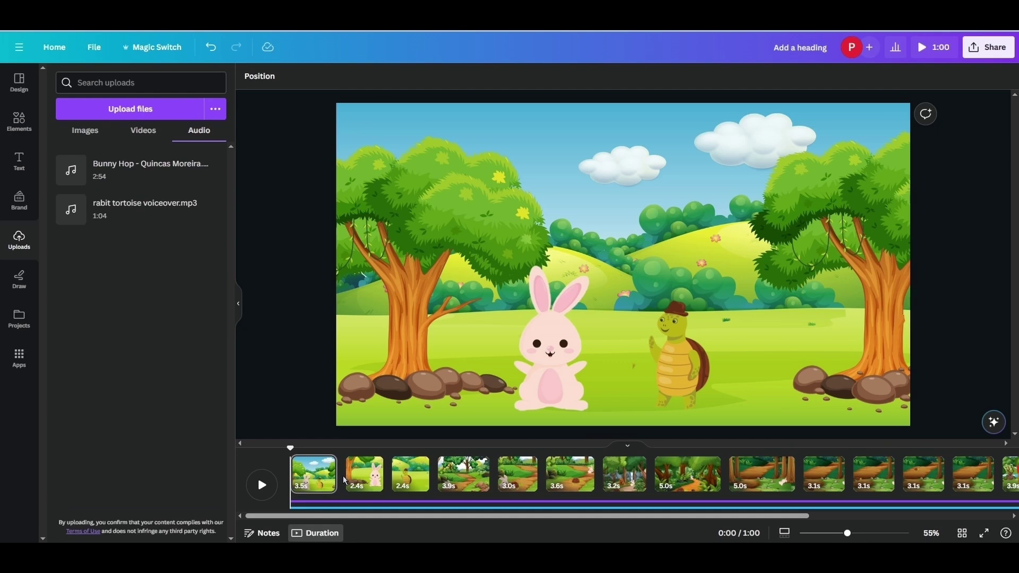
{"action": "left_click", "coordinate": [348, 484]}
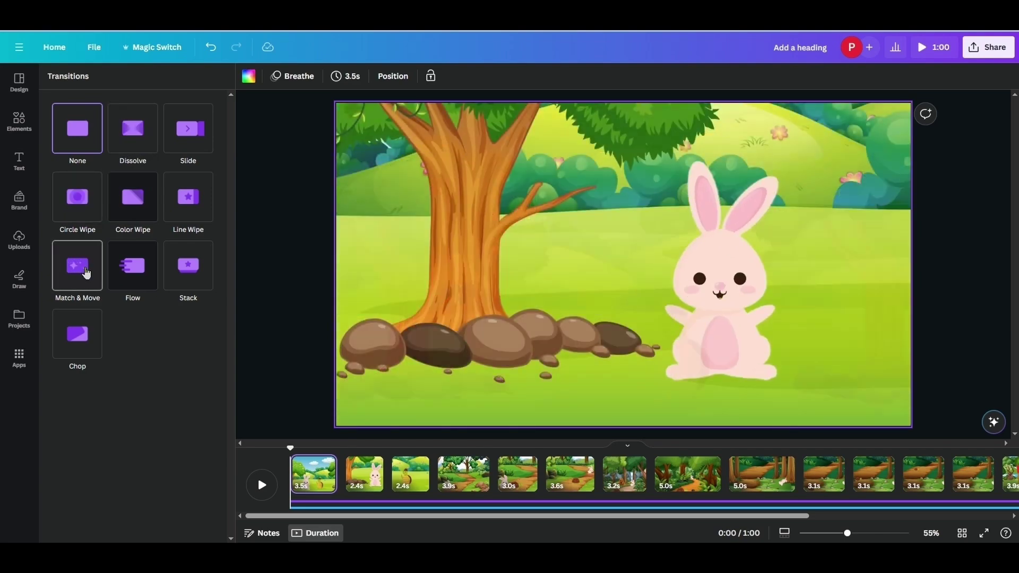
{"action": "left_click", "coordinate": [85, 270]}
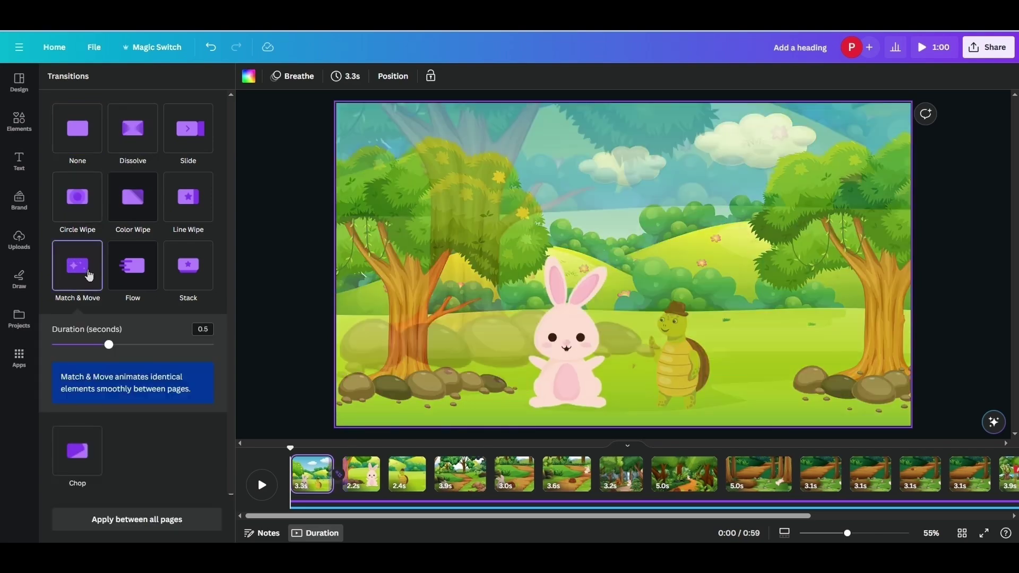
- Apply the Match & Move transition between all pages and preview the first pages and a later forest page
{"action": "left_click", "coordinate": [116, 523]}
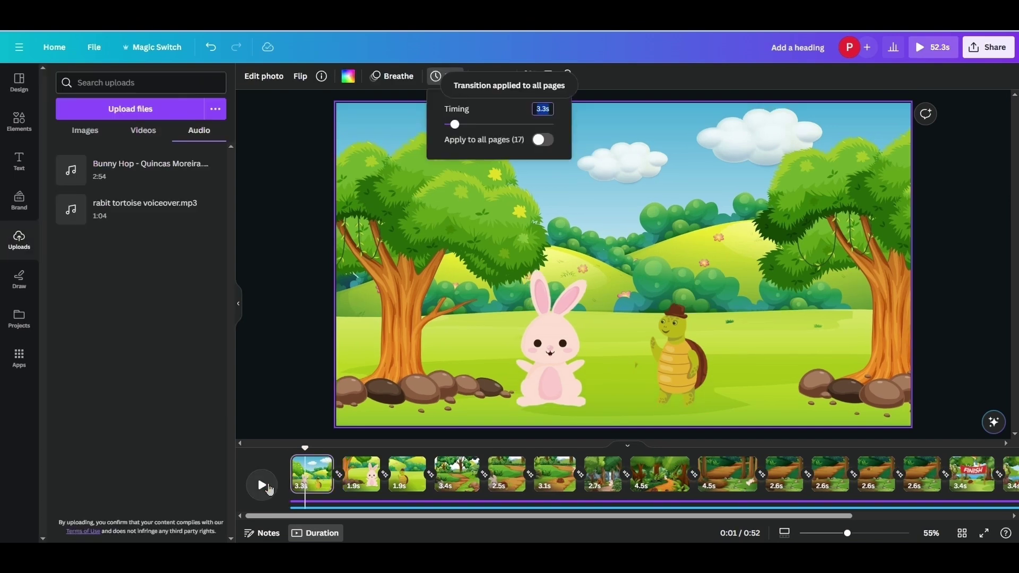
{"action": "left_click", "coordinate": [268, 487]}
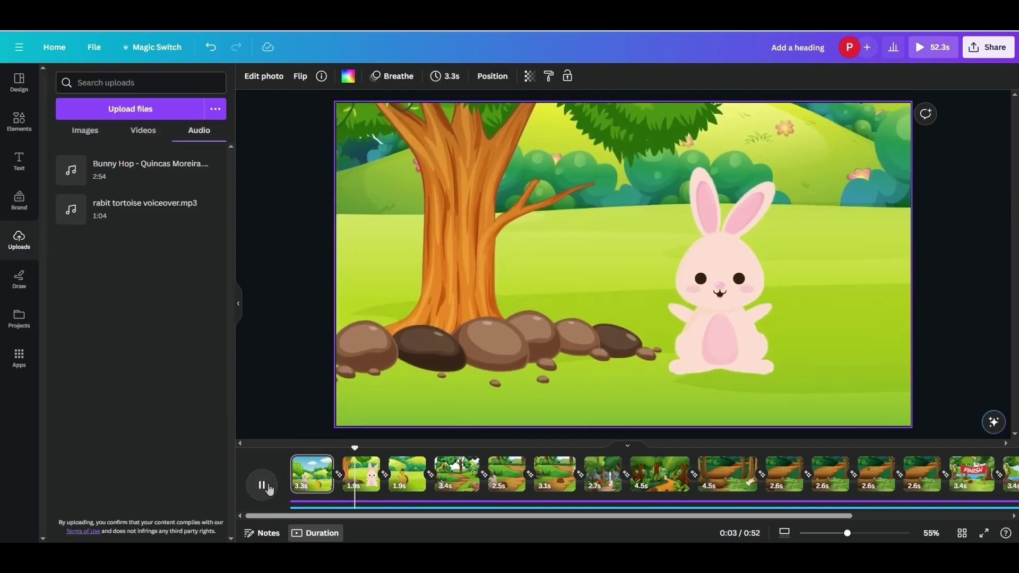
{"action": "left_click", "coordinate": [784, 474]}
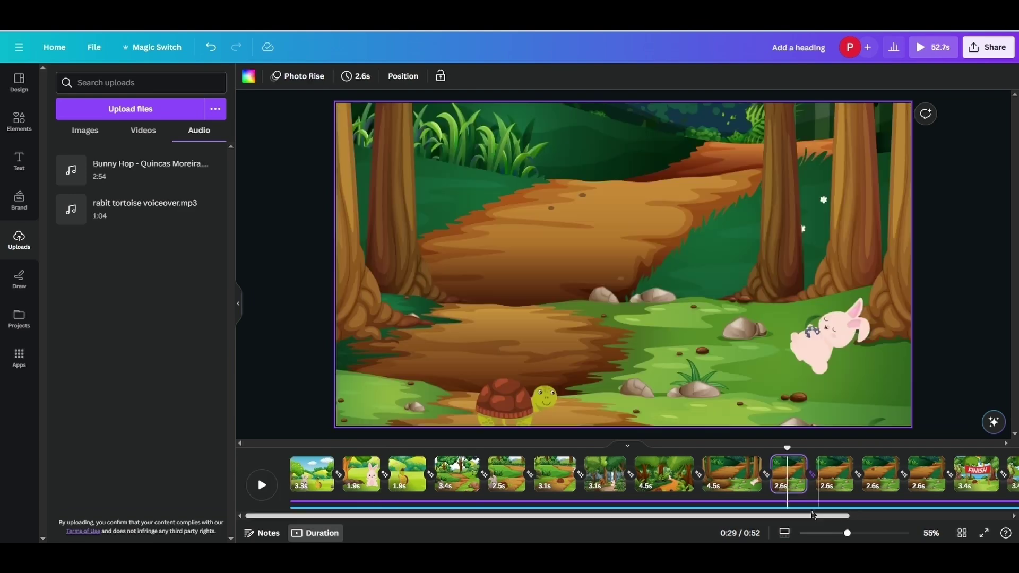
- Play the whole video from the start in the enlarged preview, then close the preview
{"action": "left_click", "coordinate": [983, 533]}
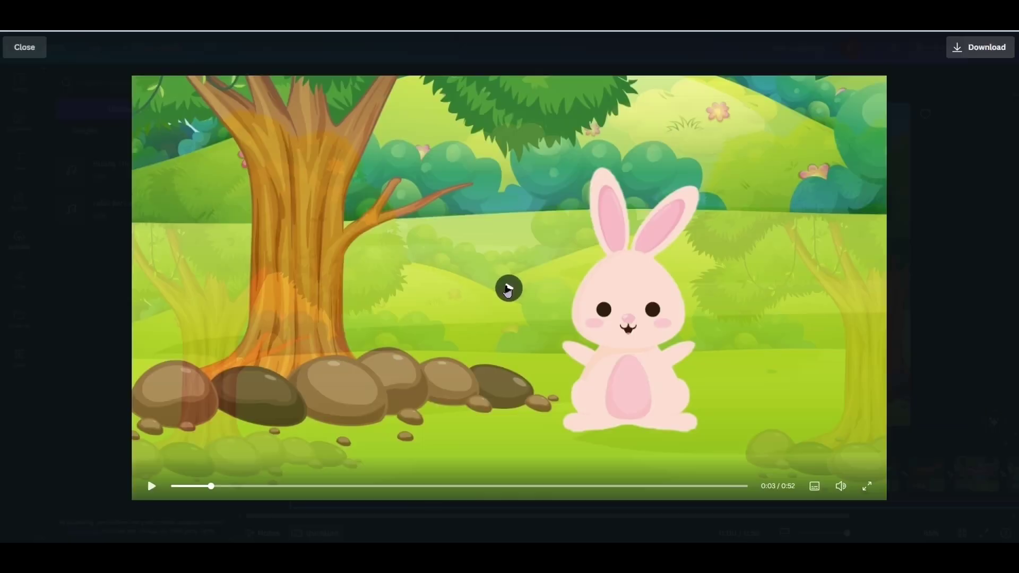
{"action": "left_click_drag", "start_coordinate": [219, 486], "coordinate": [172, 486]}
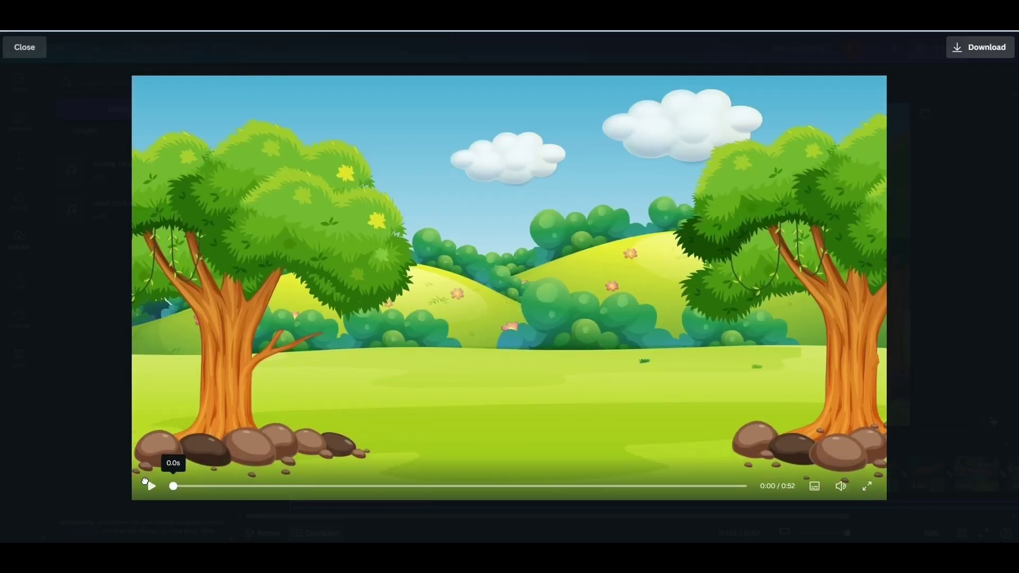
{"action": "left_click", "coordinate": [150, 489]}
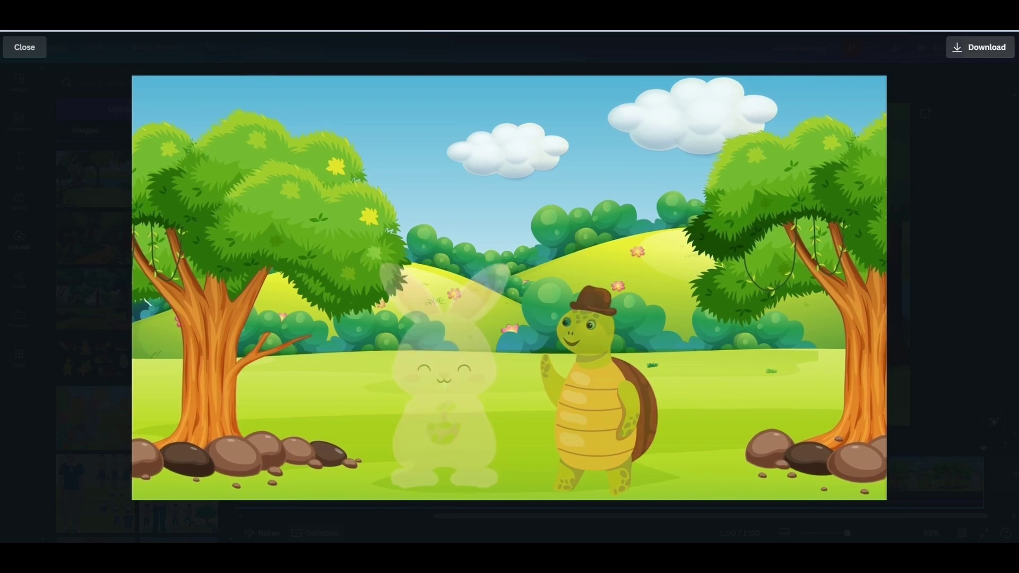
{"action": "key", "text": "Escape"}
- View the design's sharing and download options, close them and show the beginning of the page timeline
{"action": "left_click", "coordinate": [988, 47]}
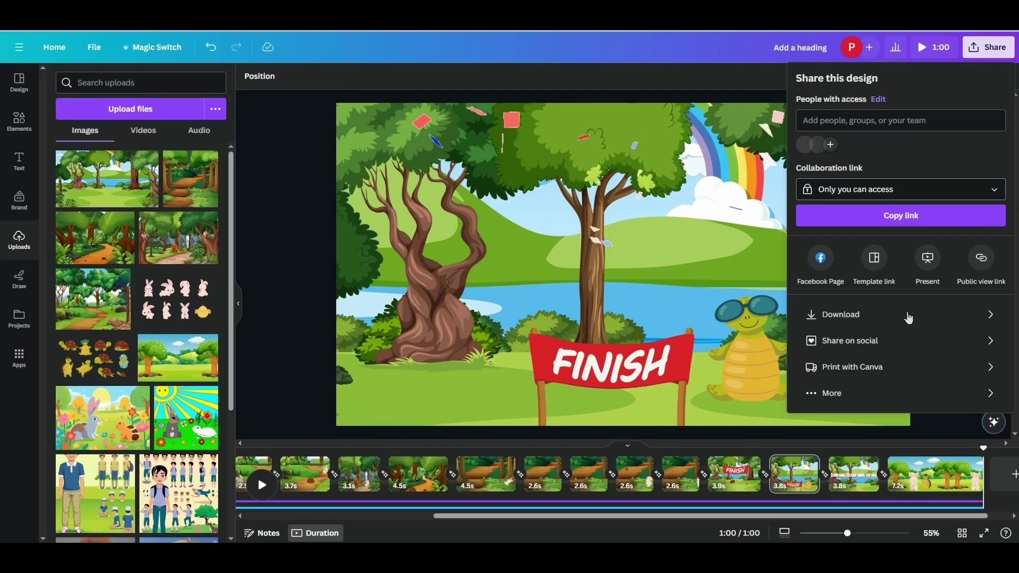
{"action": "left_click", "coordinate": [308, 296]}
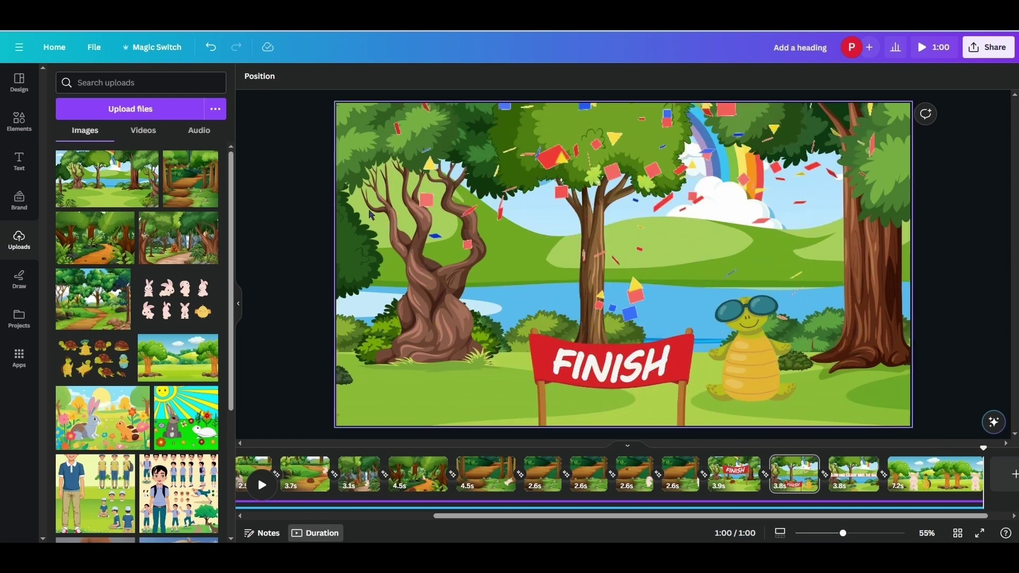
{"action": "left_click_drag", "start_coordinate": [437, 518], "coordinate": [249, 517]}
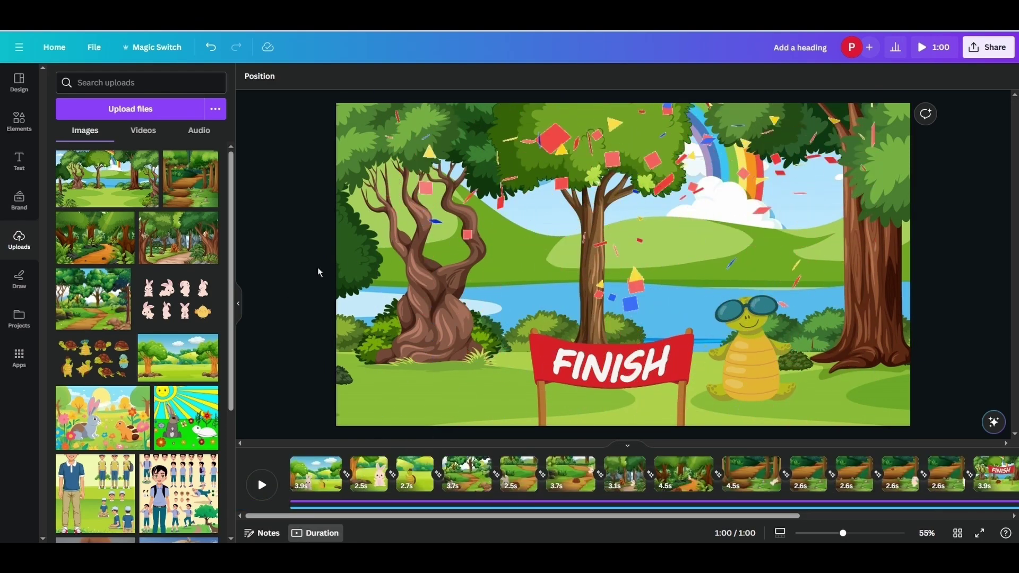